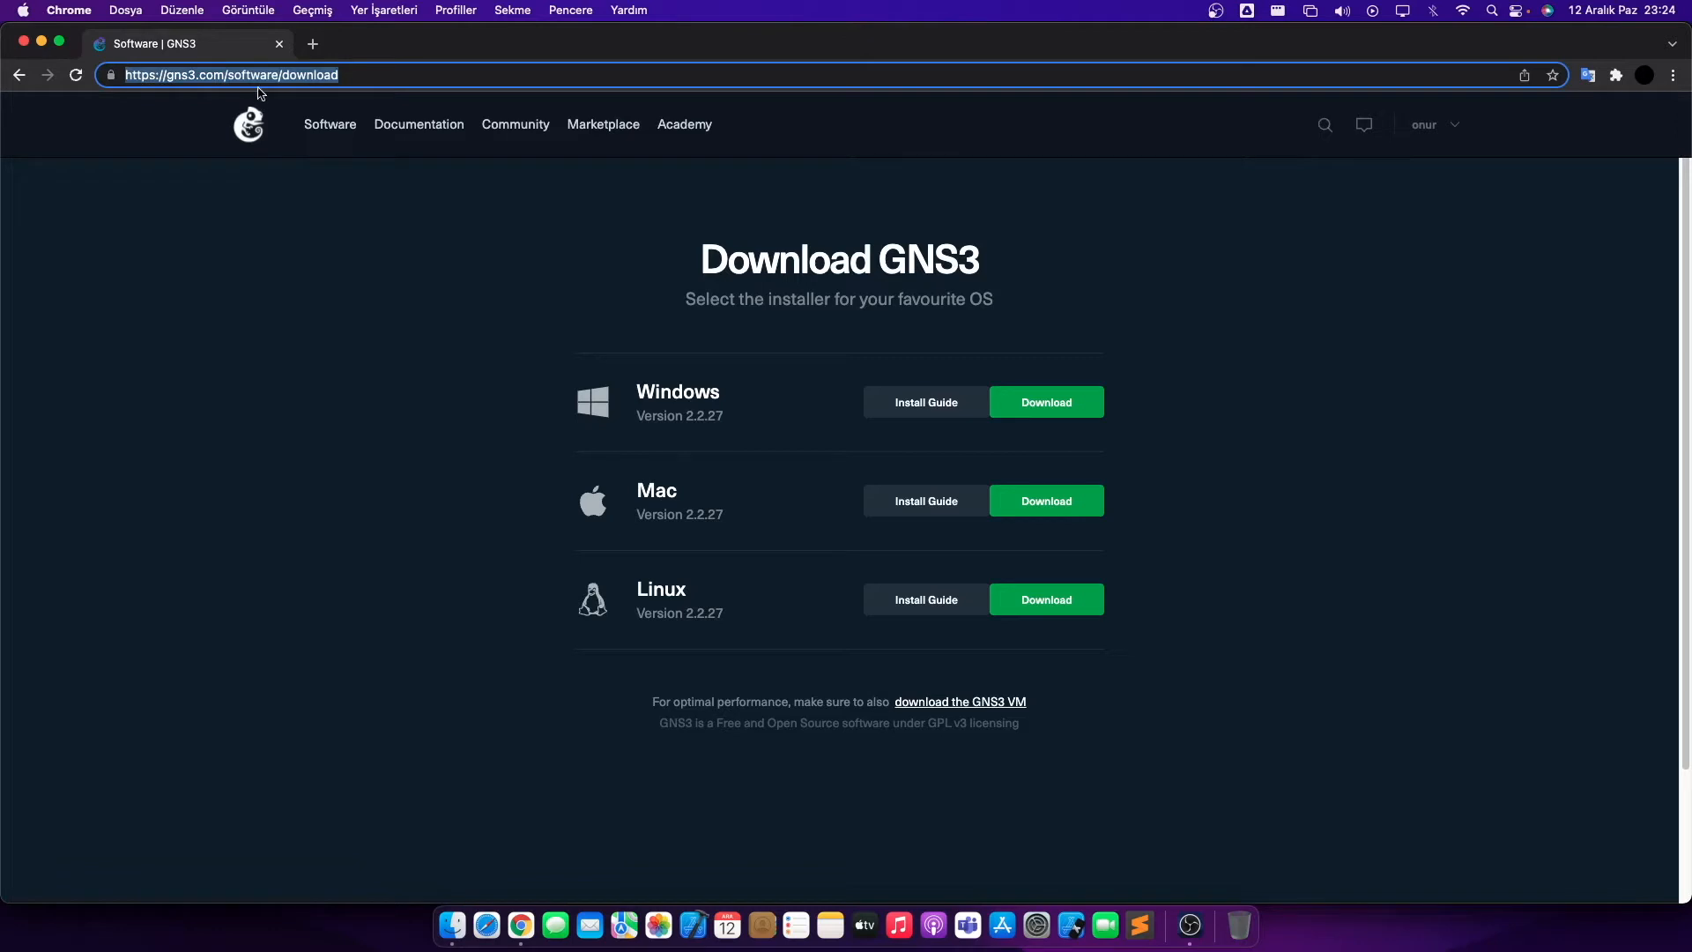
- Highlight the words 'Download' and 'Mac' on the GNS3 download page, then clear them
click(340, 74)
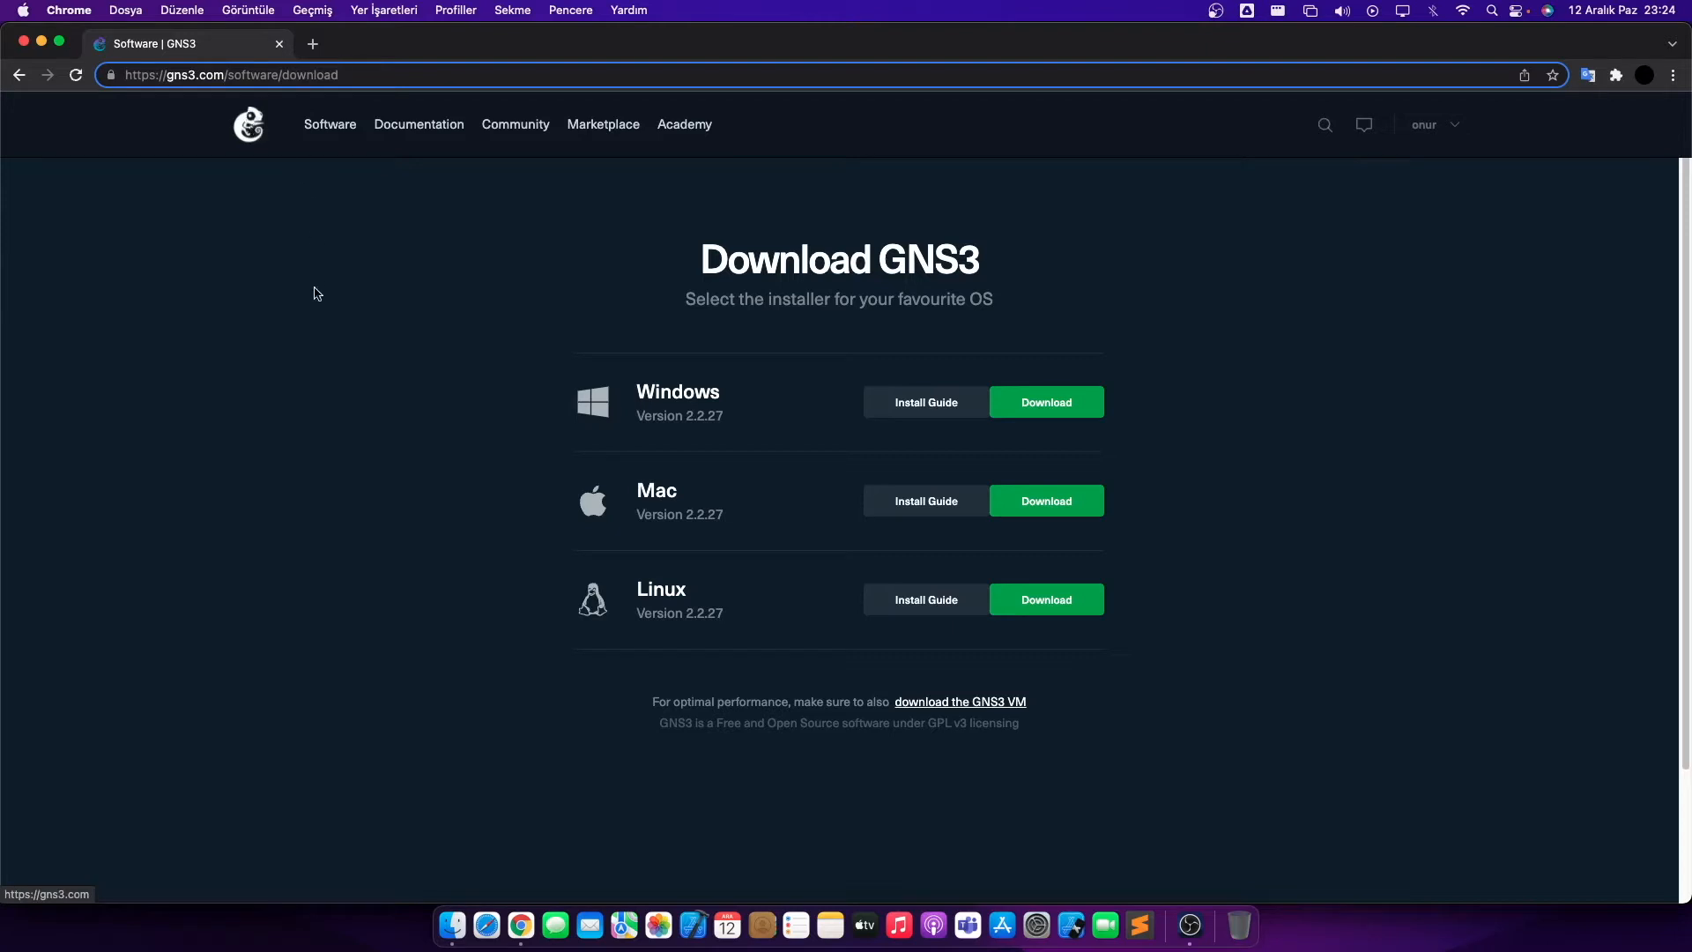
click(265, 303)
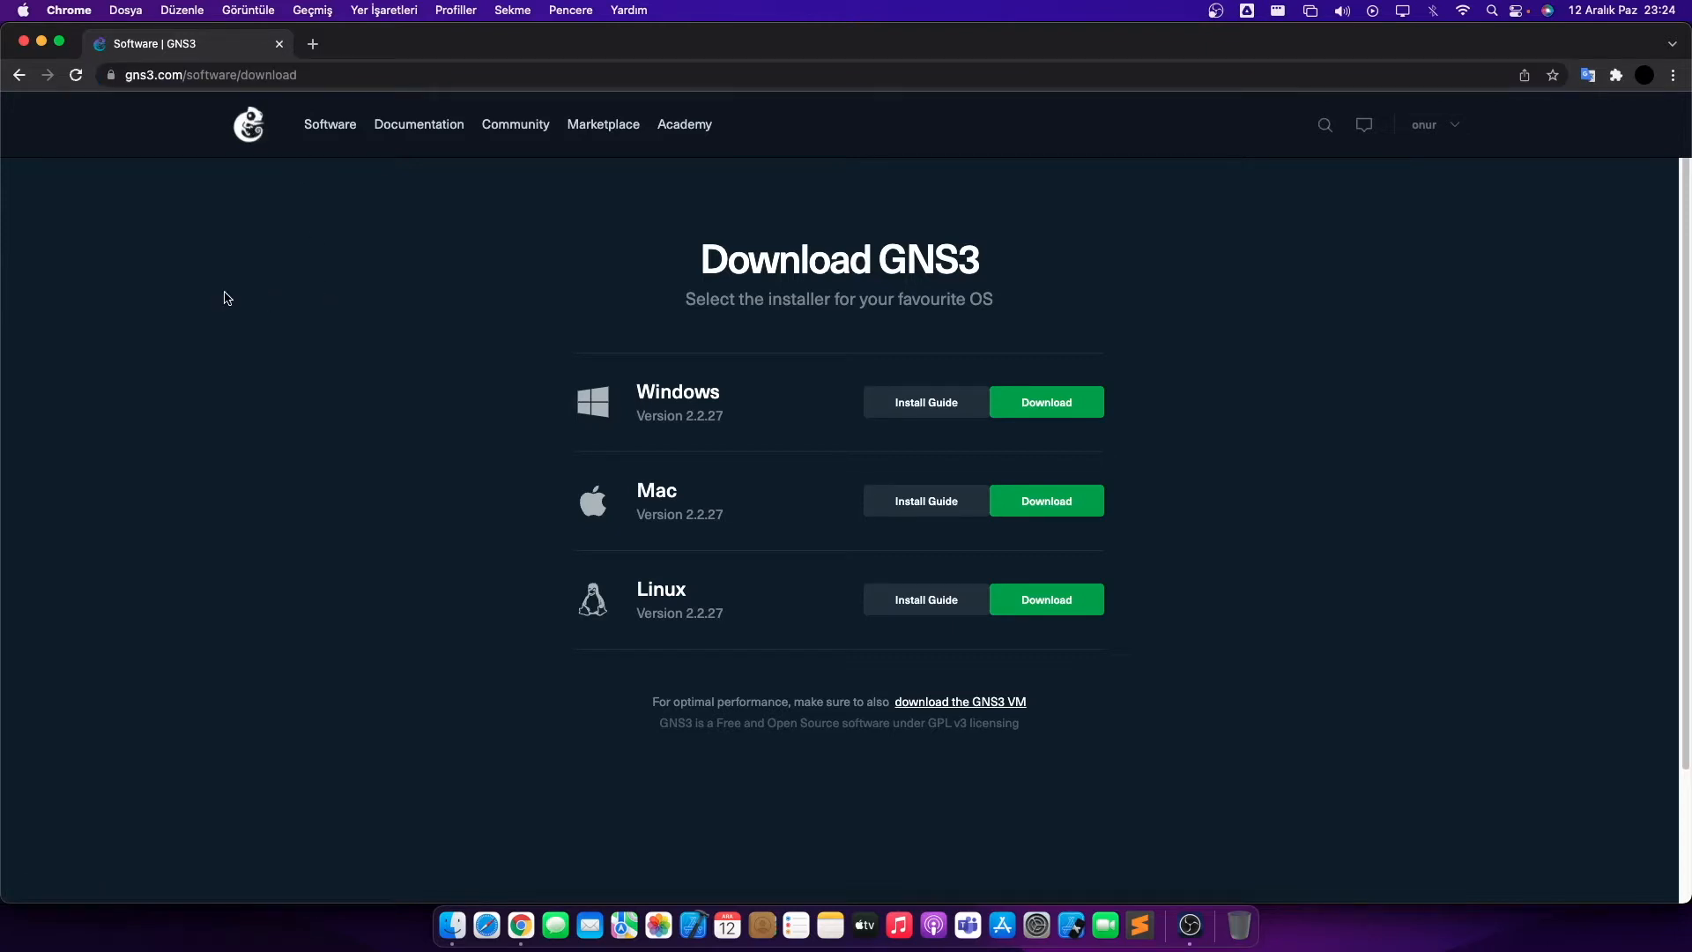
double_click(782, 255)
click(794, 297)
double_click(668, 490)
click(559, 444)
- Hide Chrome, minimise OBS and open the GNS3-2.2.27.dmg disk image on the desktop
key(super+w)
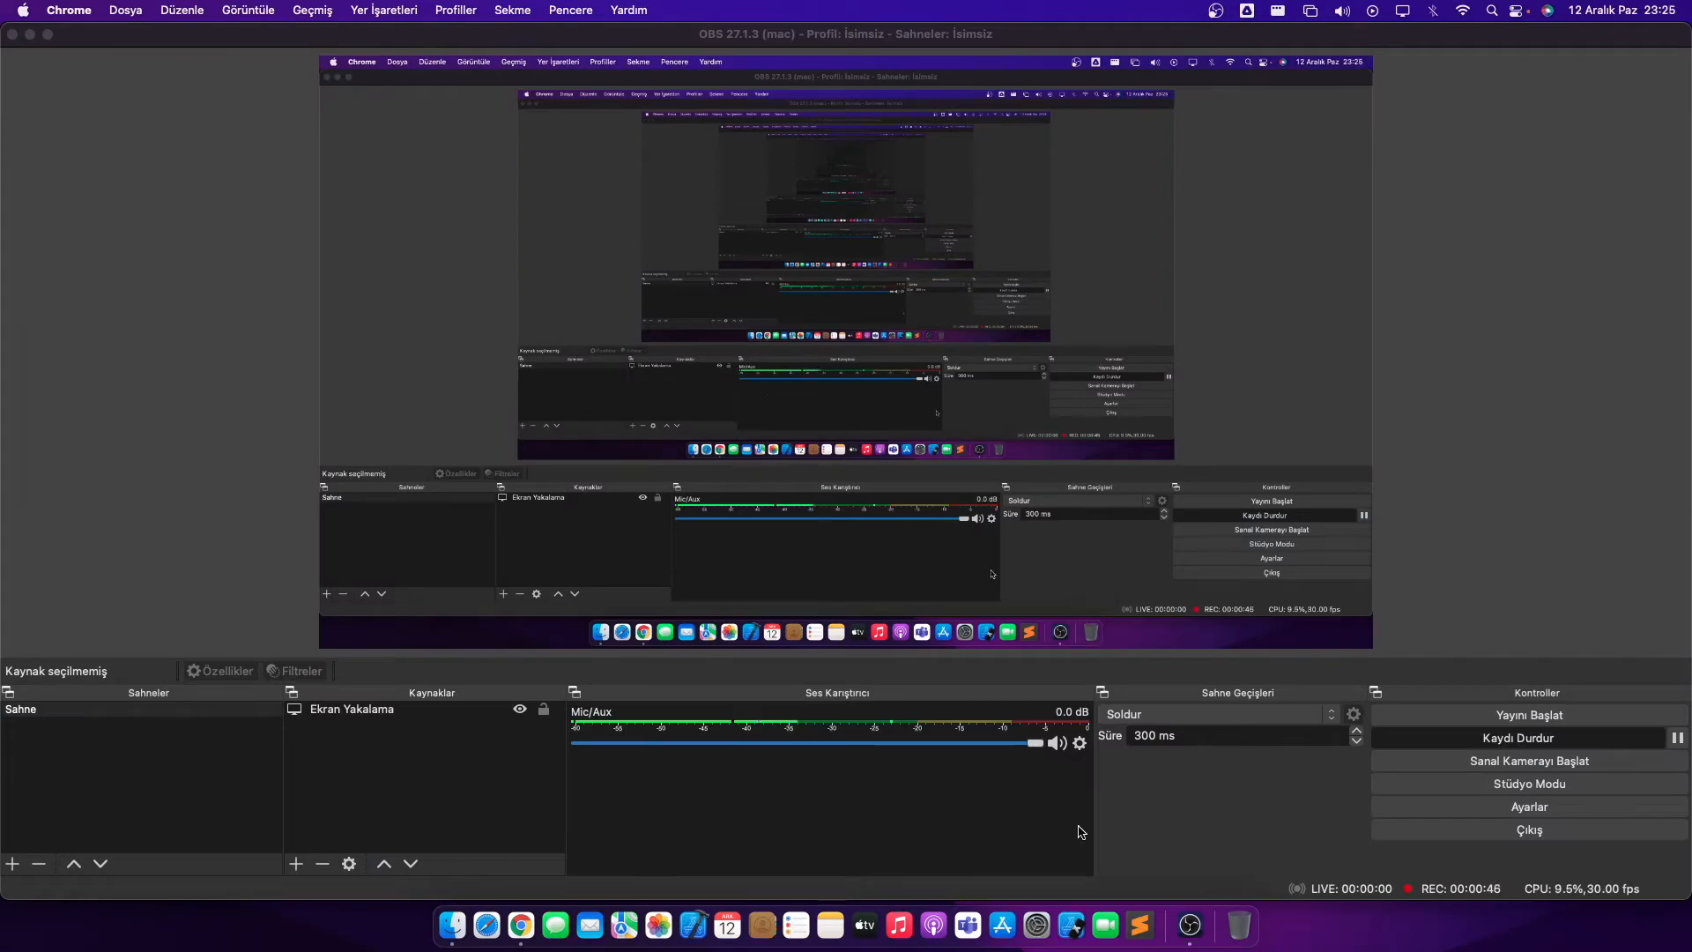
click(30, 33)
click(93, 118)
click(68, 52)
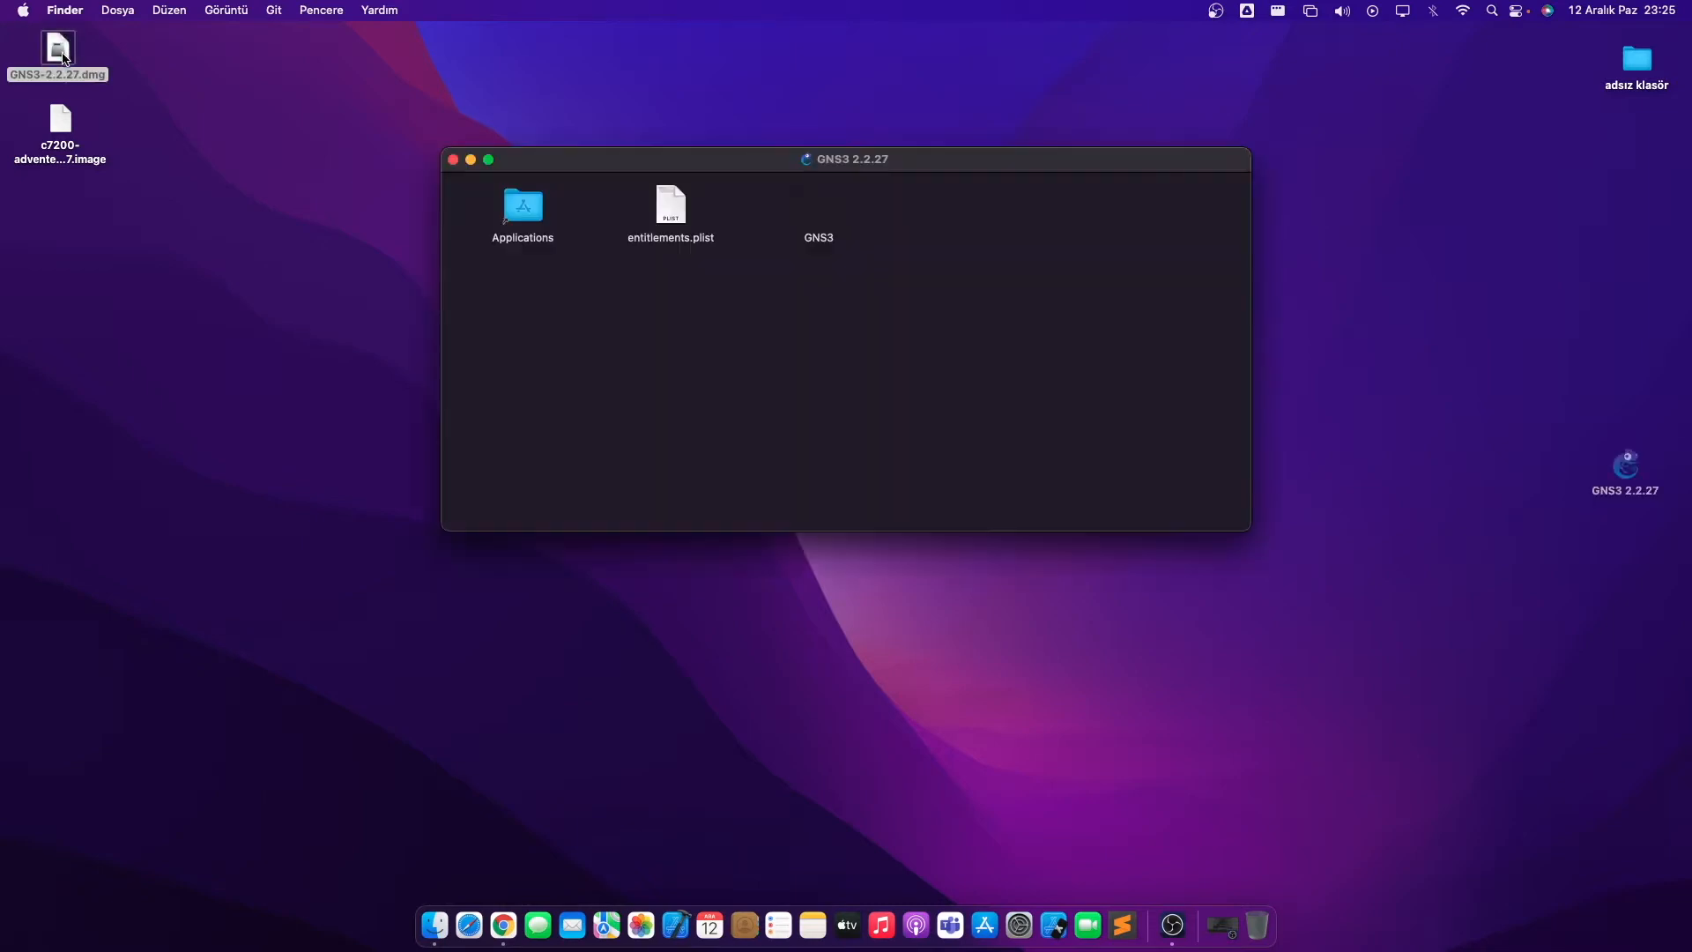
- Copy GNS3 into the Applications folder and check the installed apps in Launchpad
drag(817, 219, 529, 210)
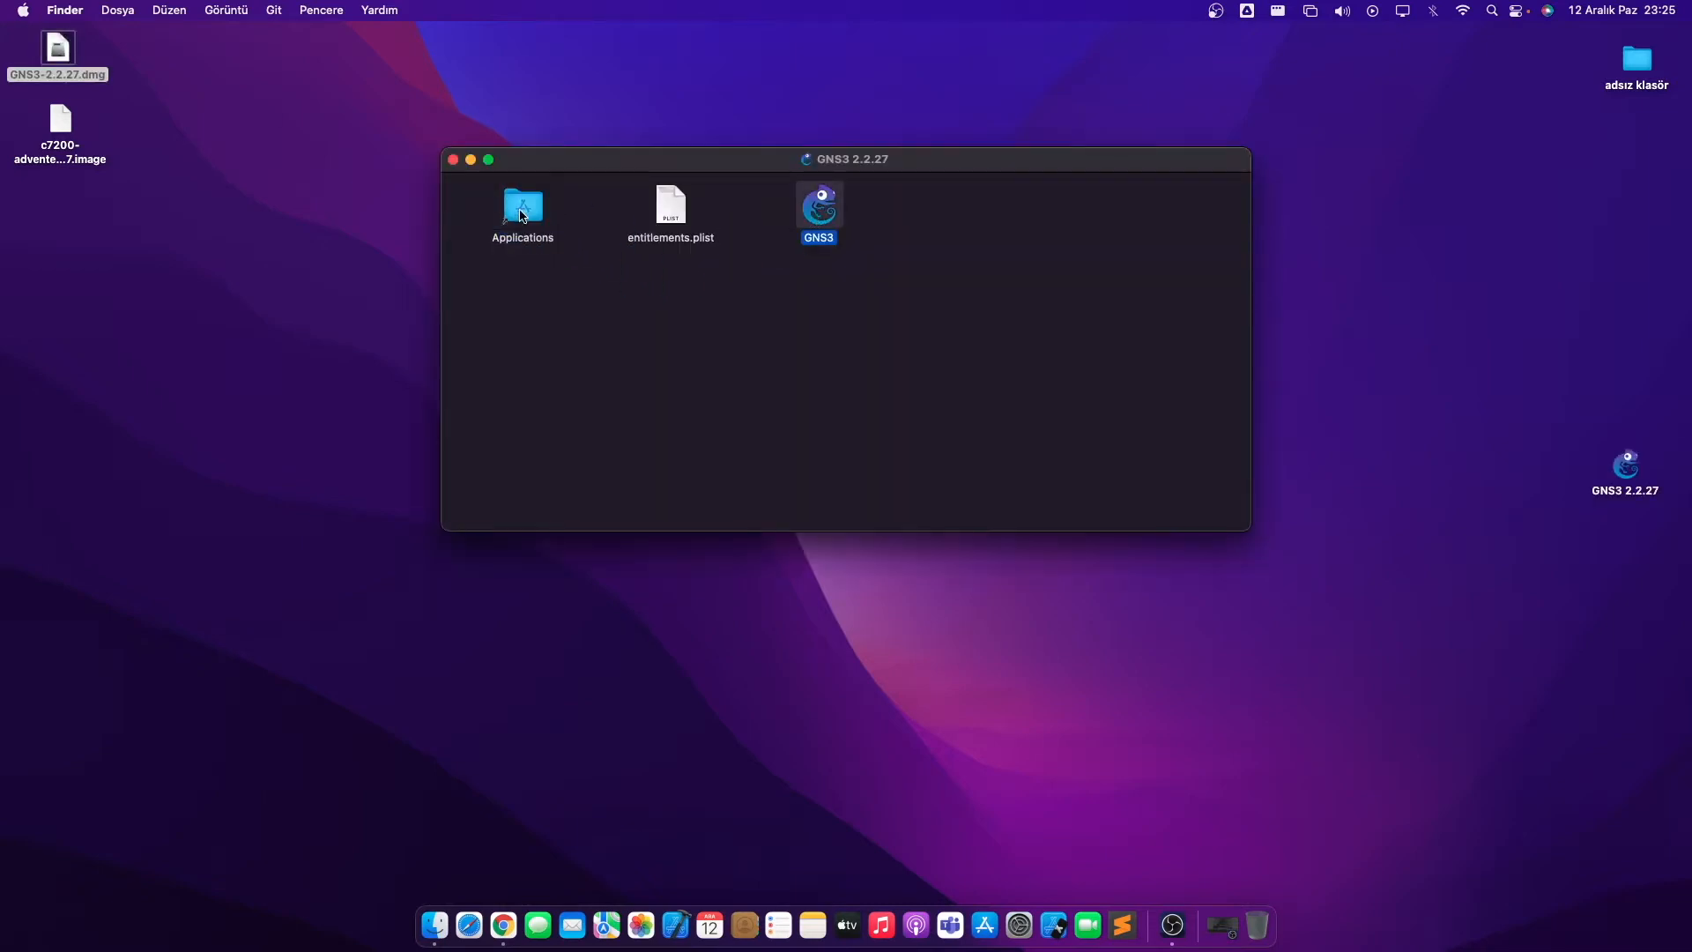
click(754, 326)
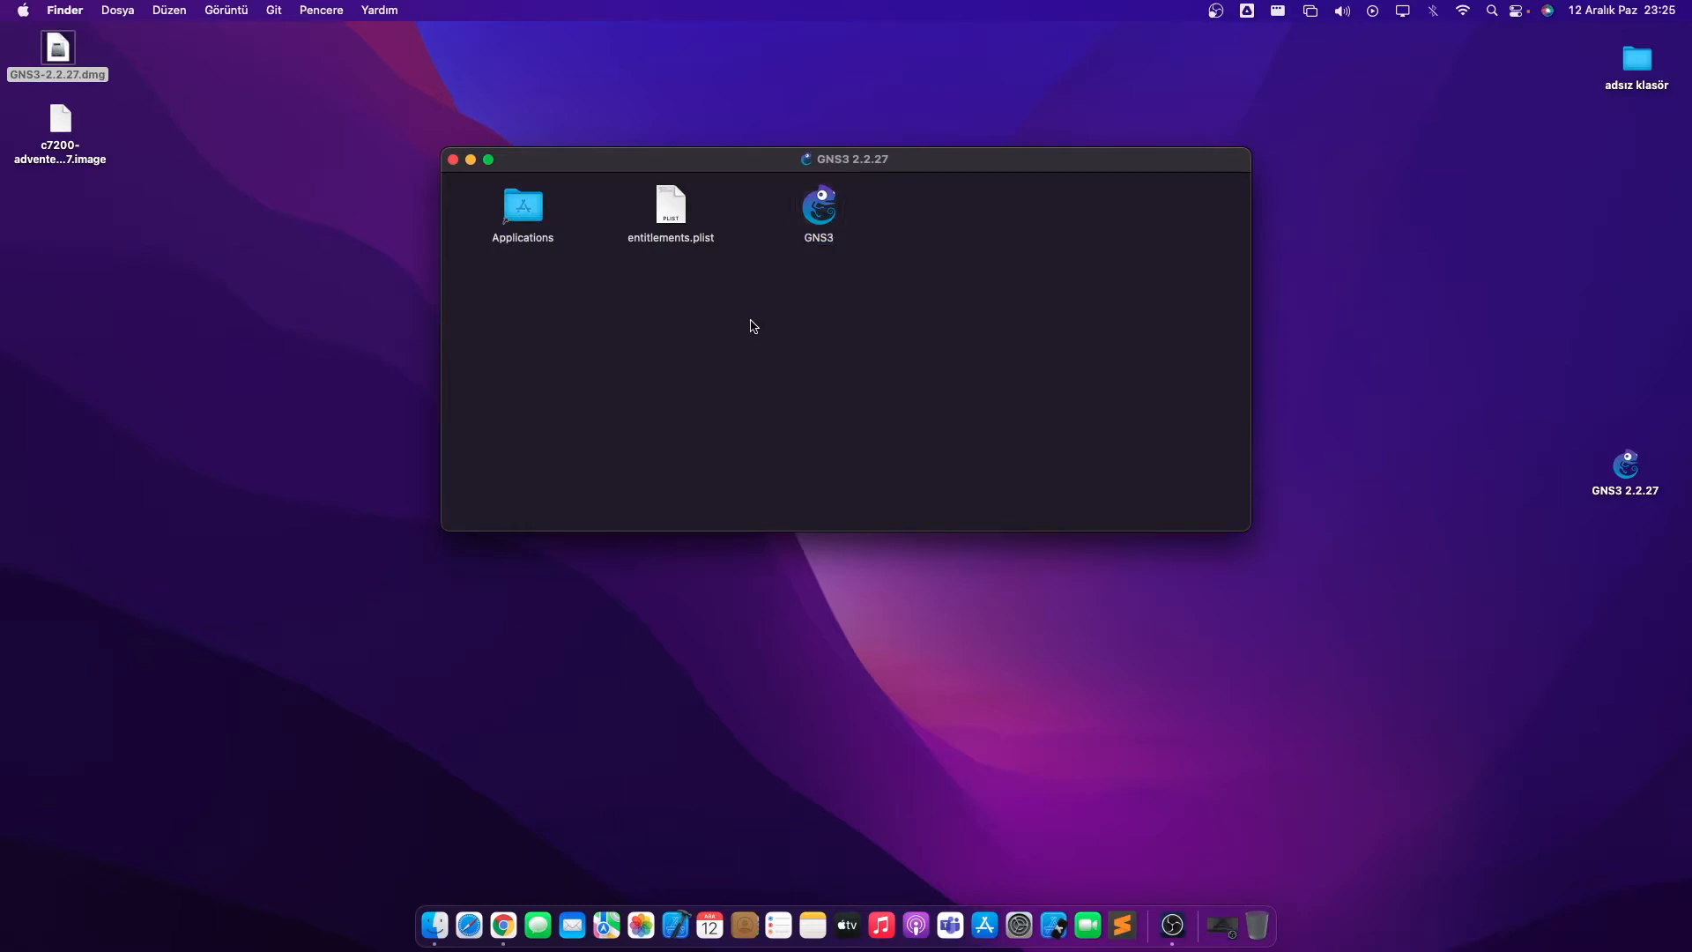
key(F4)
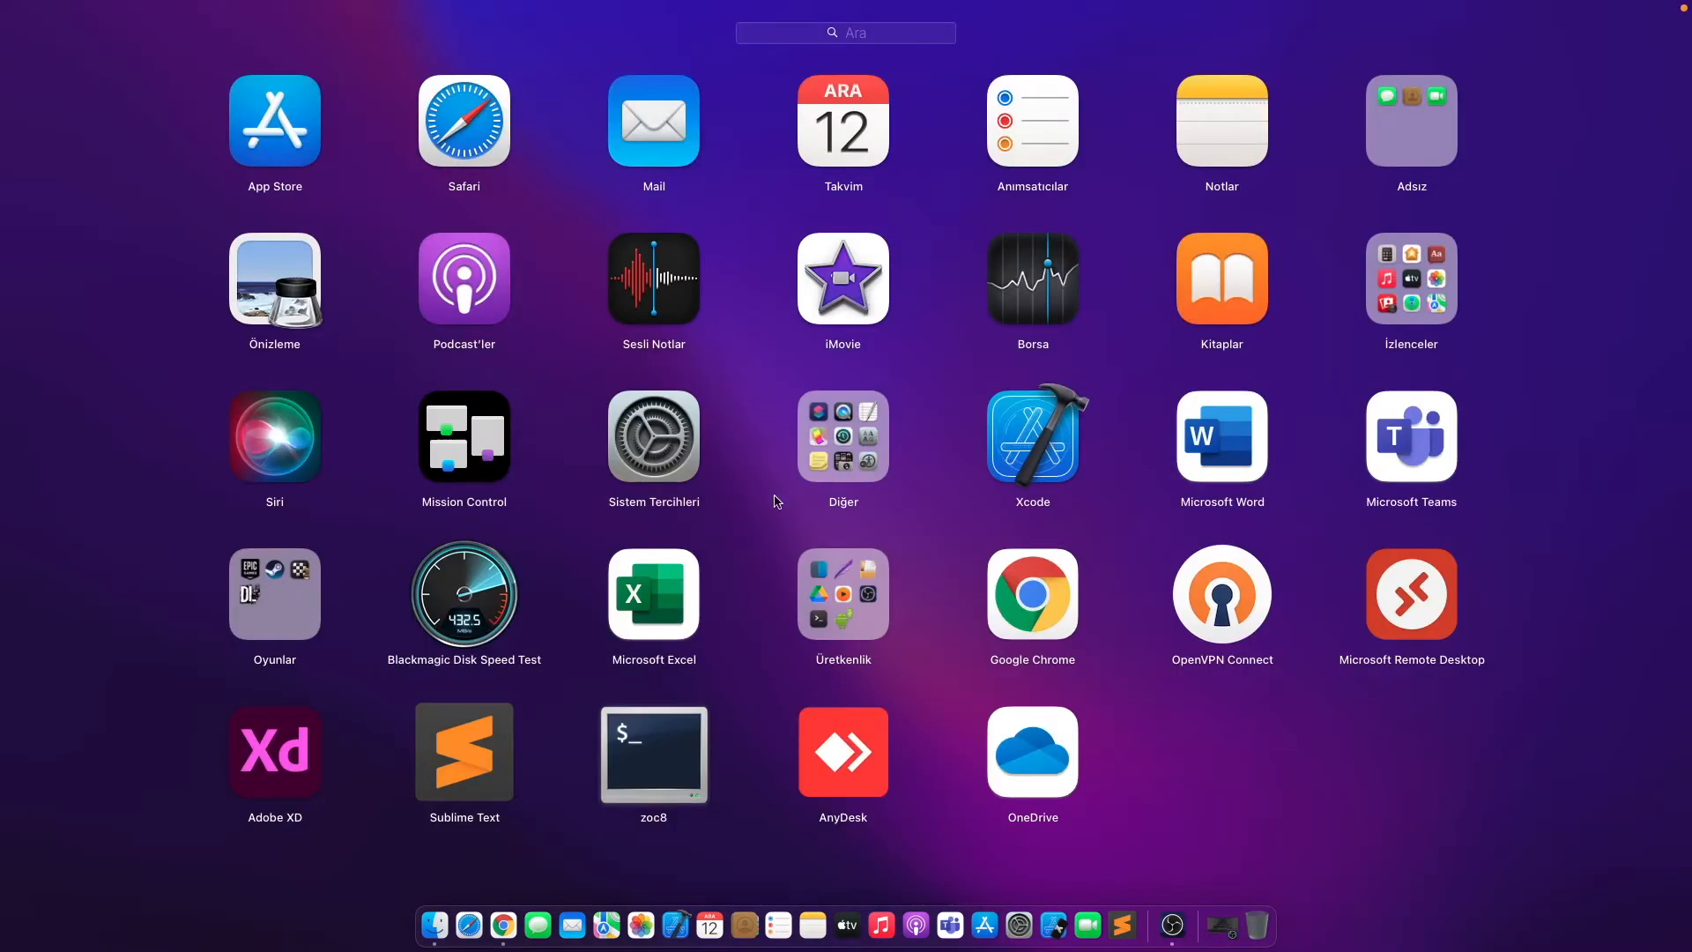
click(1069, 670)
key(F4)
key(F4)
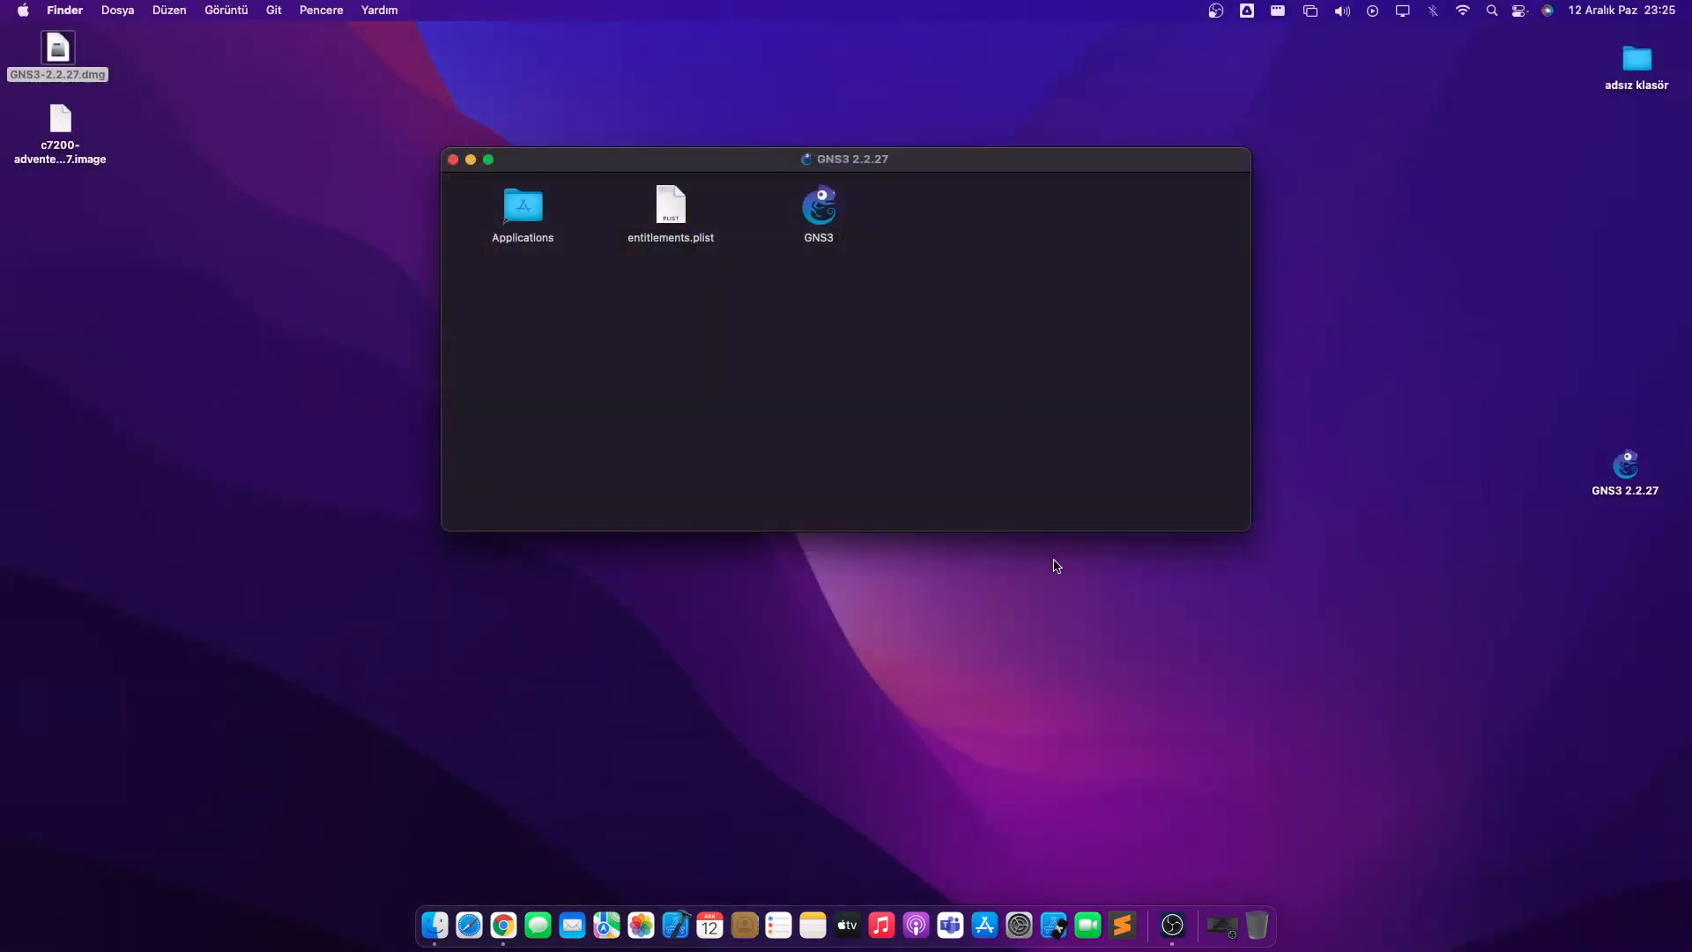
- Launch GNS3 from the disk image, confirm opening it, and dismiss the move-to-Applications error
double_click(829, 220)
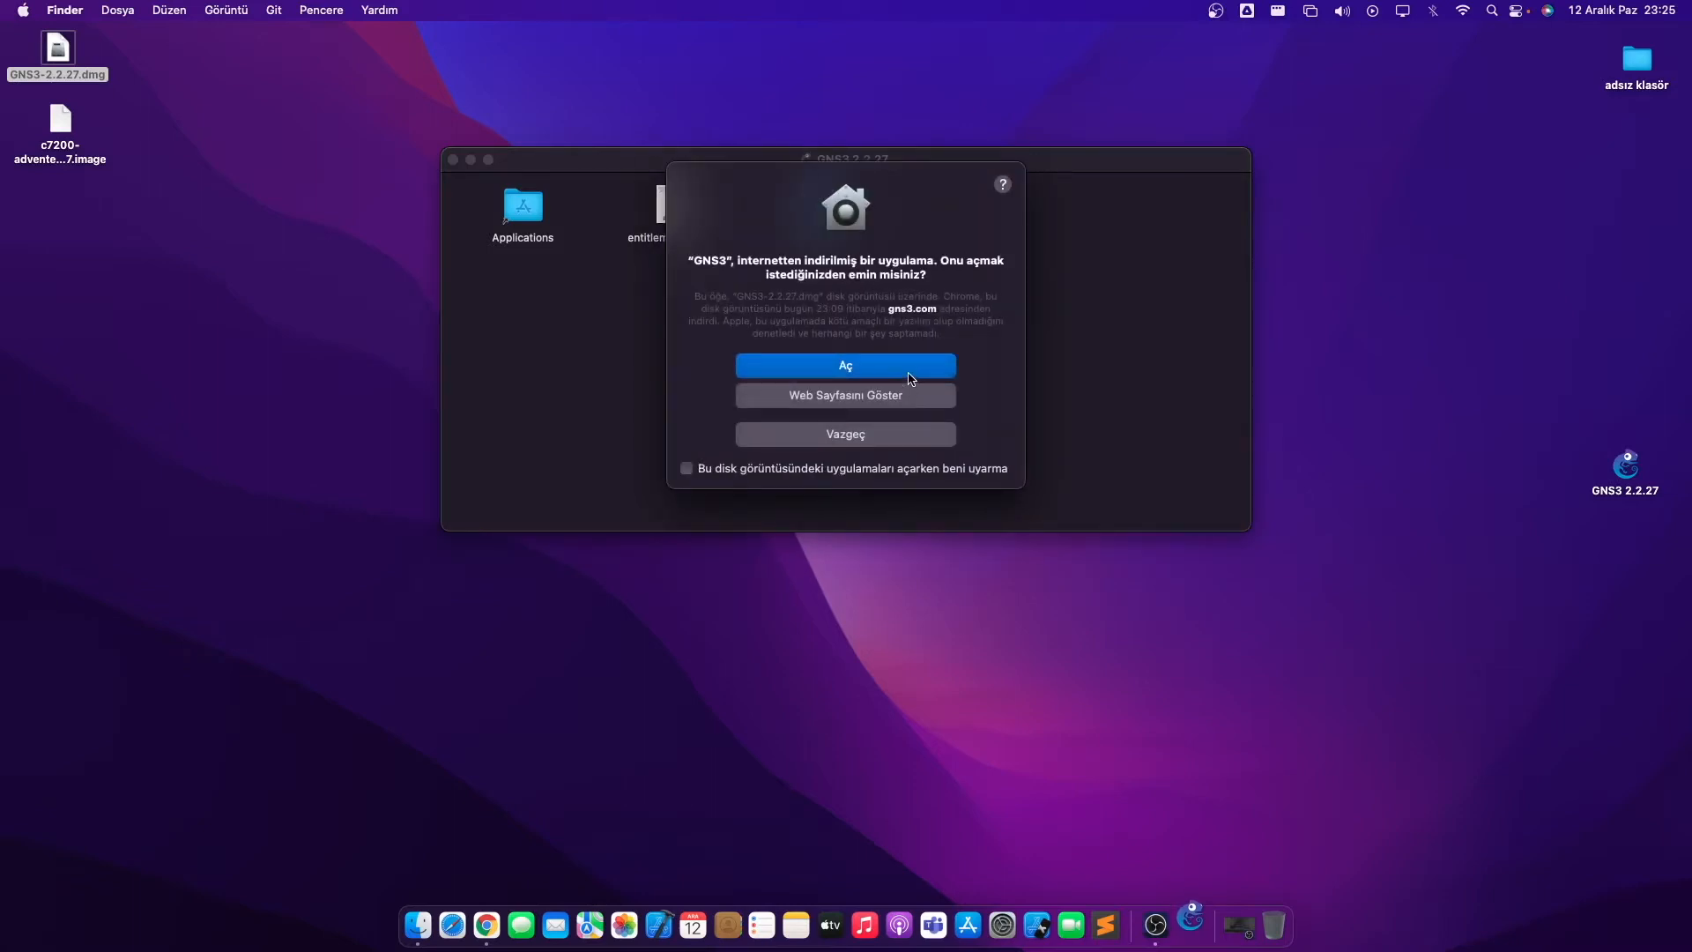
click(908, 372)
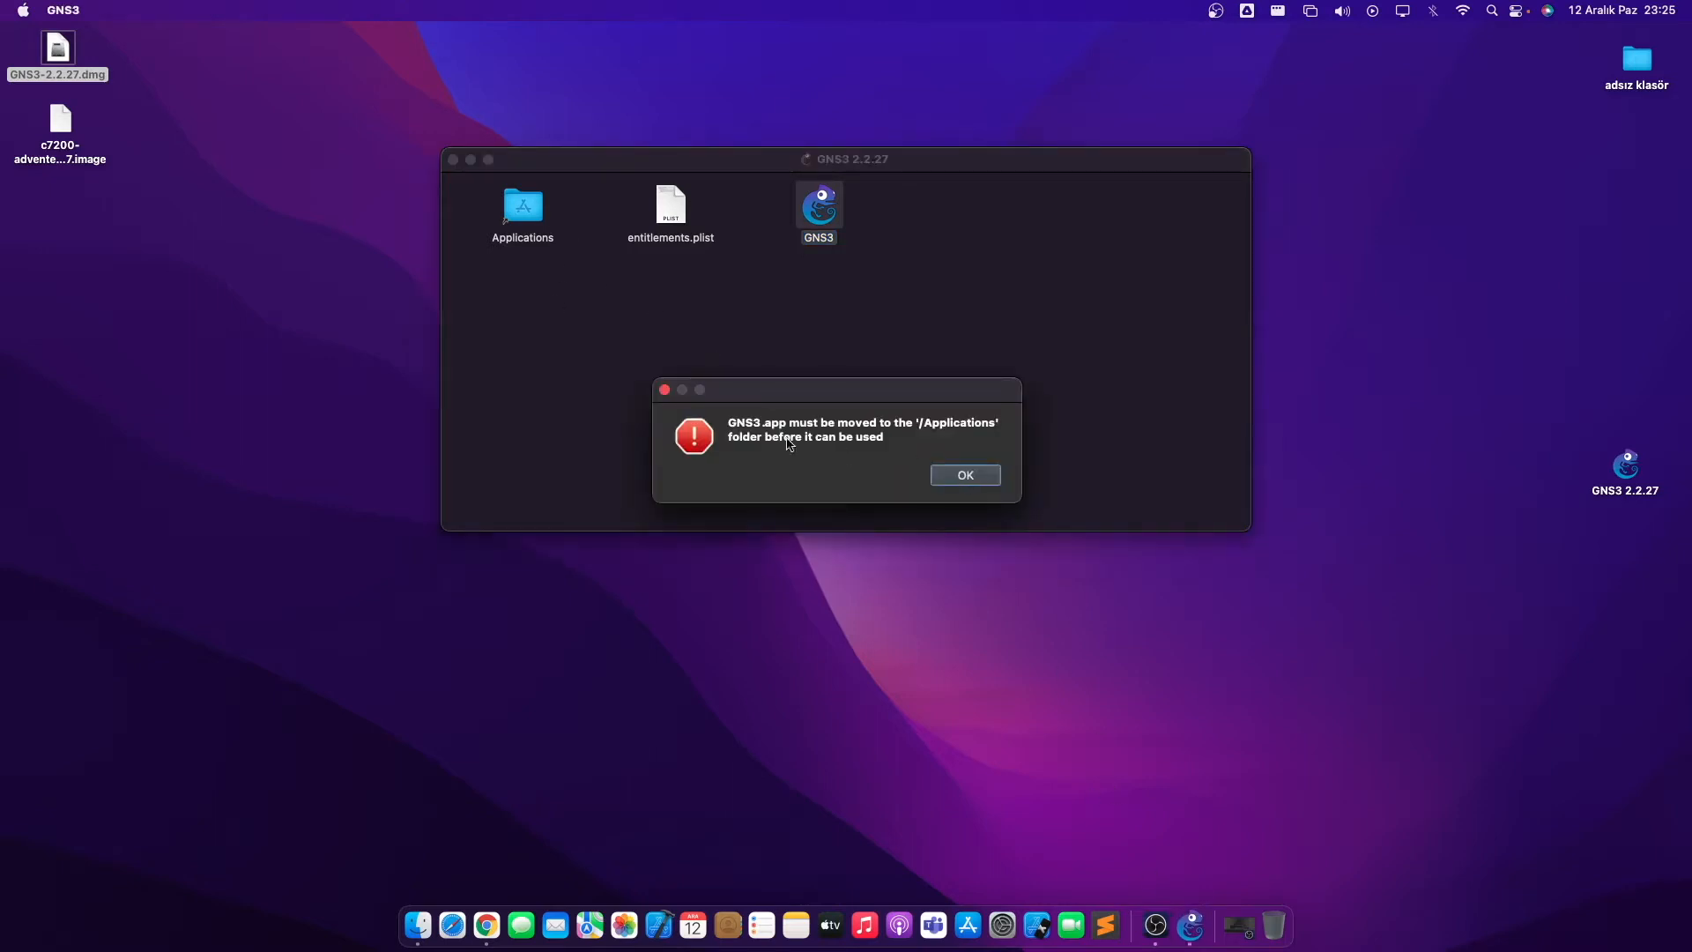
click(966, 475)
- Launch the installed GNS3 from Launchpad, confirm opening it, and close the GNS3 2.2.27 disk image window
mouse_move(820, 210)
mouse_down()
mouse_move(524, 216)
mouse_move(816, 233)
mouse_up()
click(724, 344)
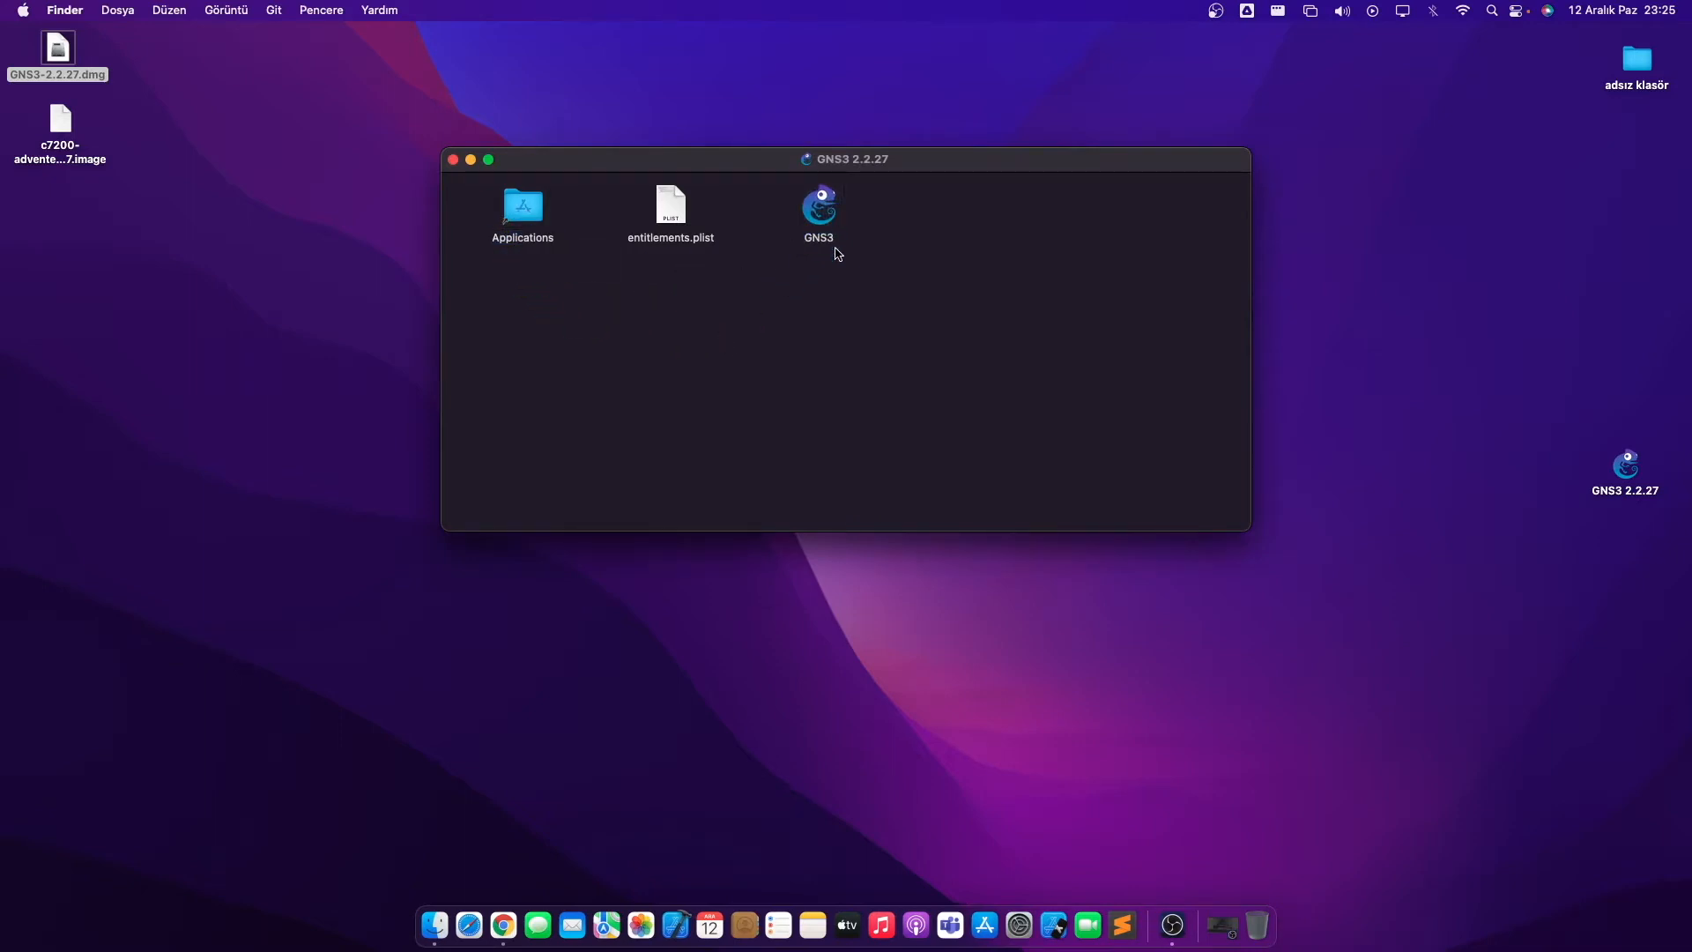
key(F4)
click(1224, 772)
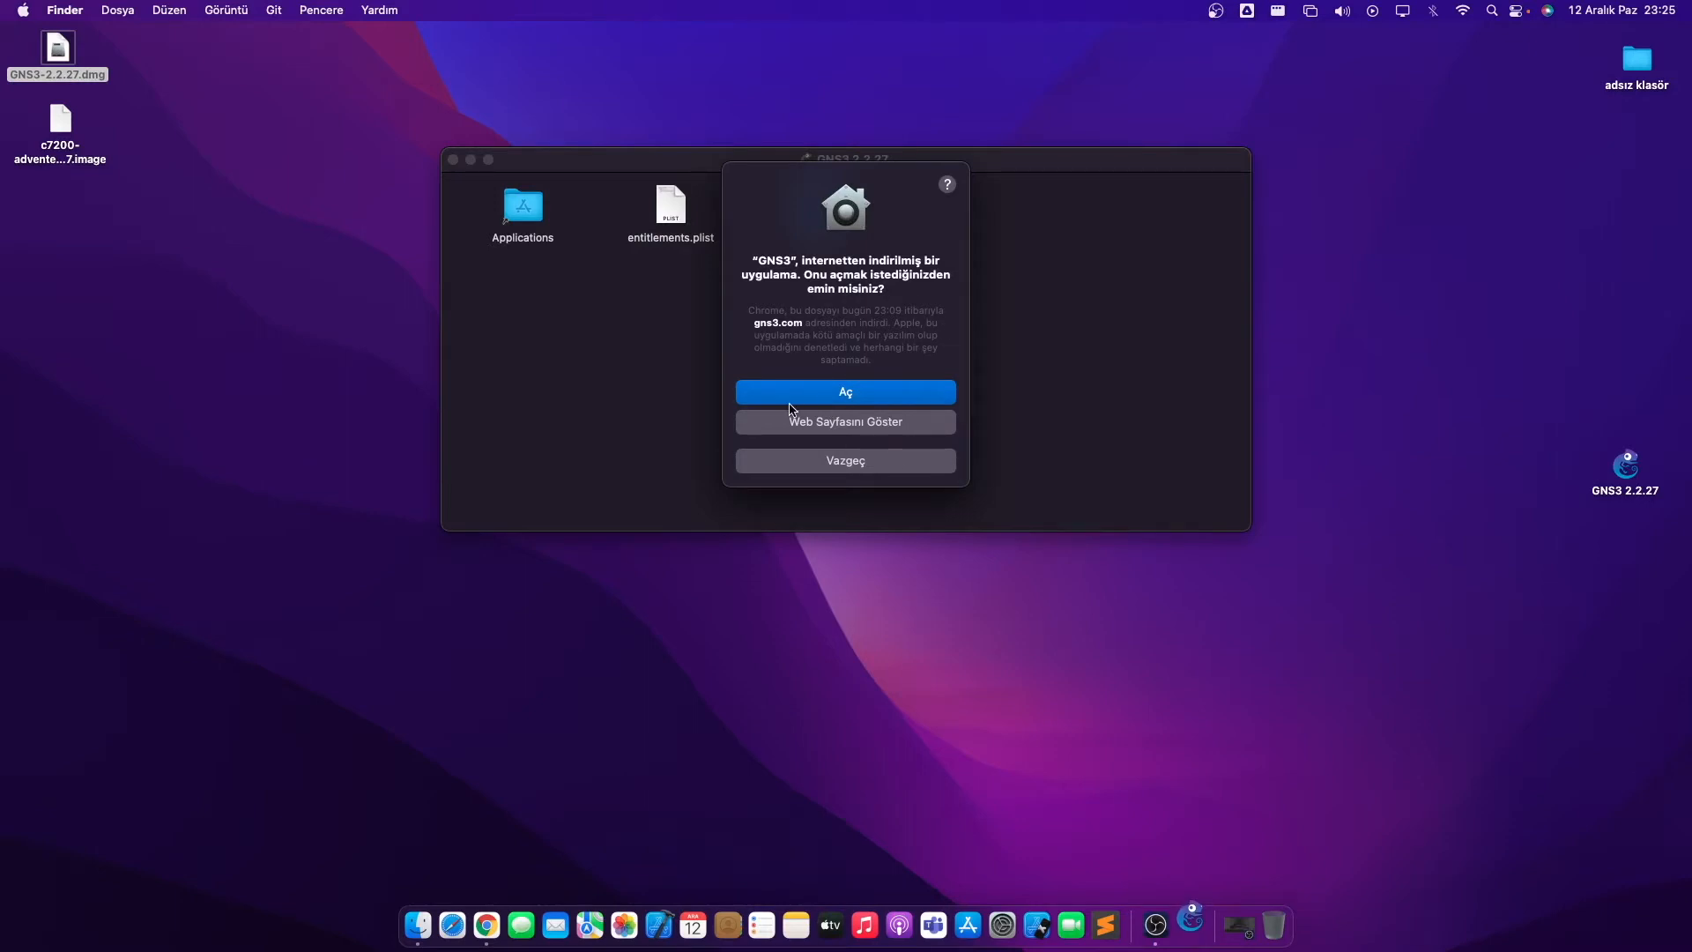
click(821, 385)
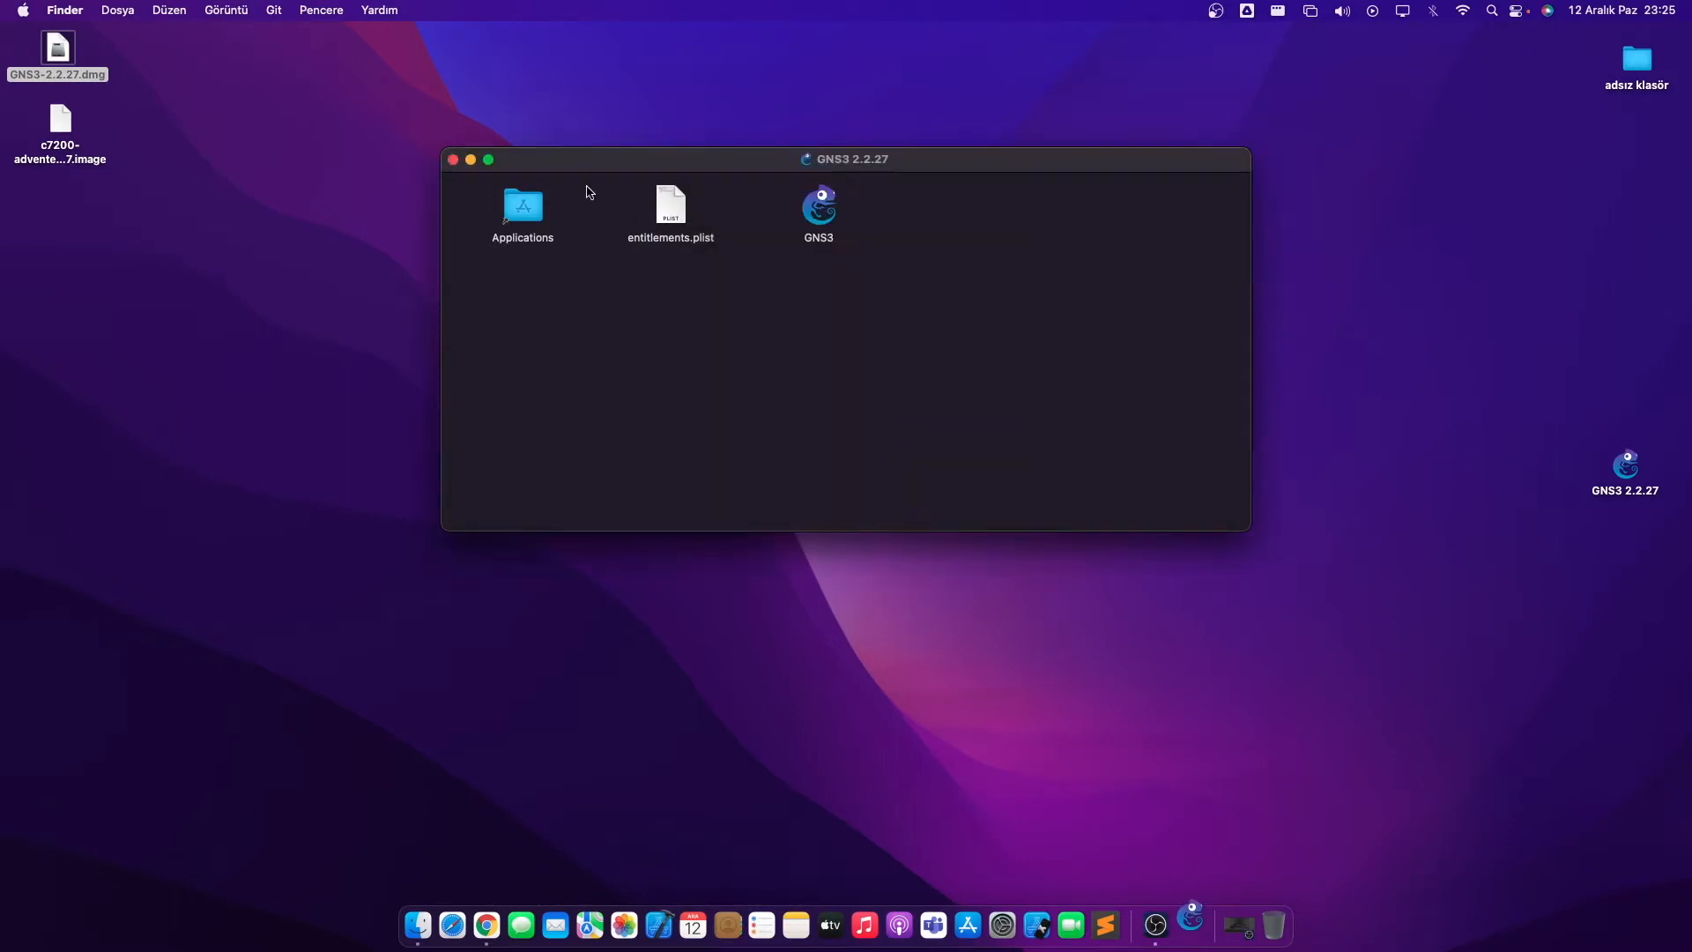
click(453, 159)
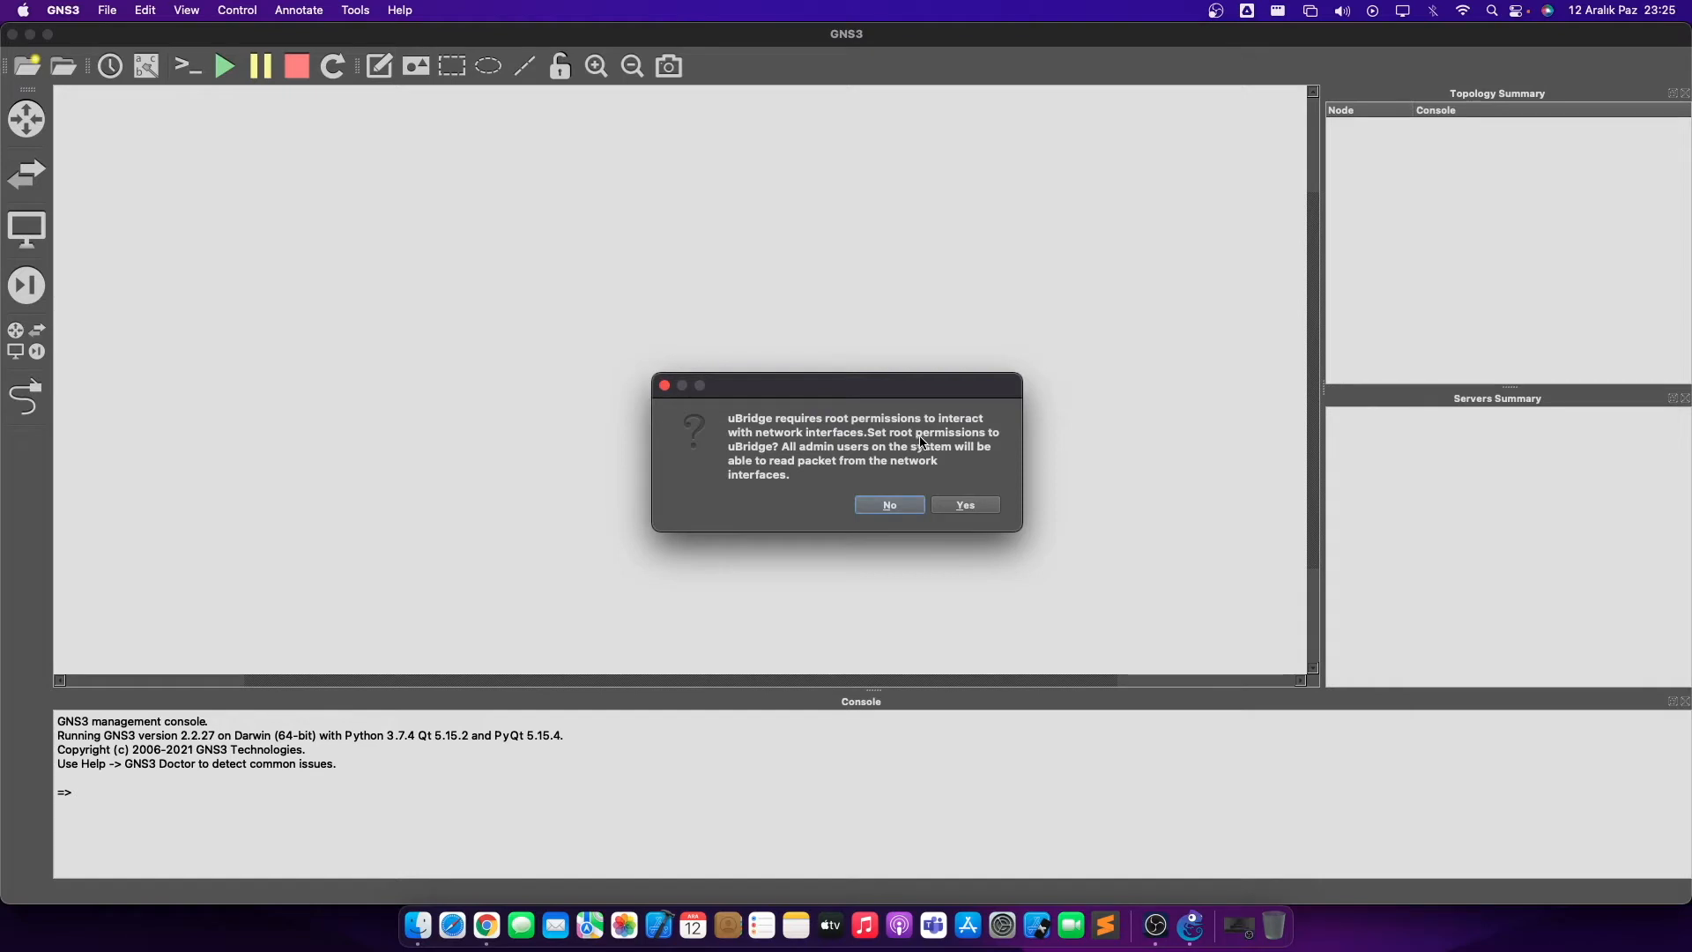
- Answer Yes to uBridge root permissions and enter the administrator password
drag(780, 391, 791, 372)
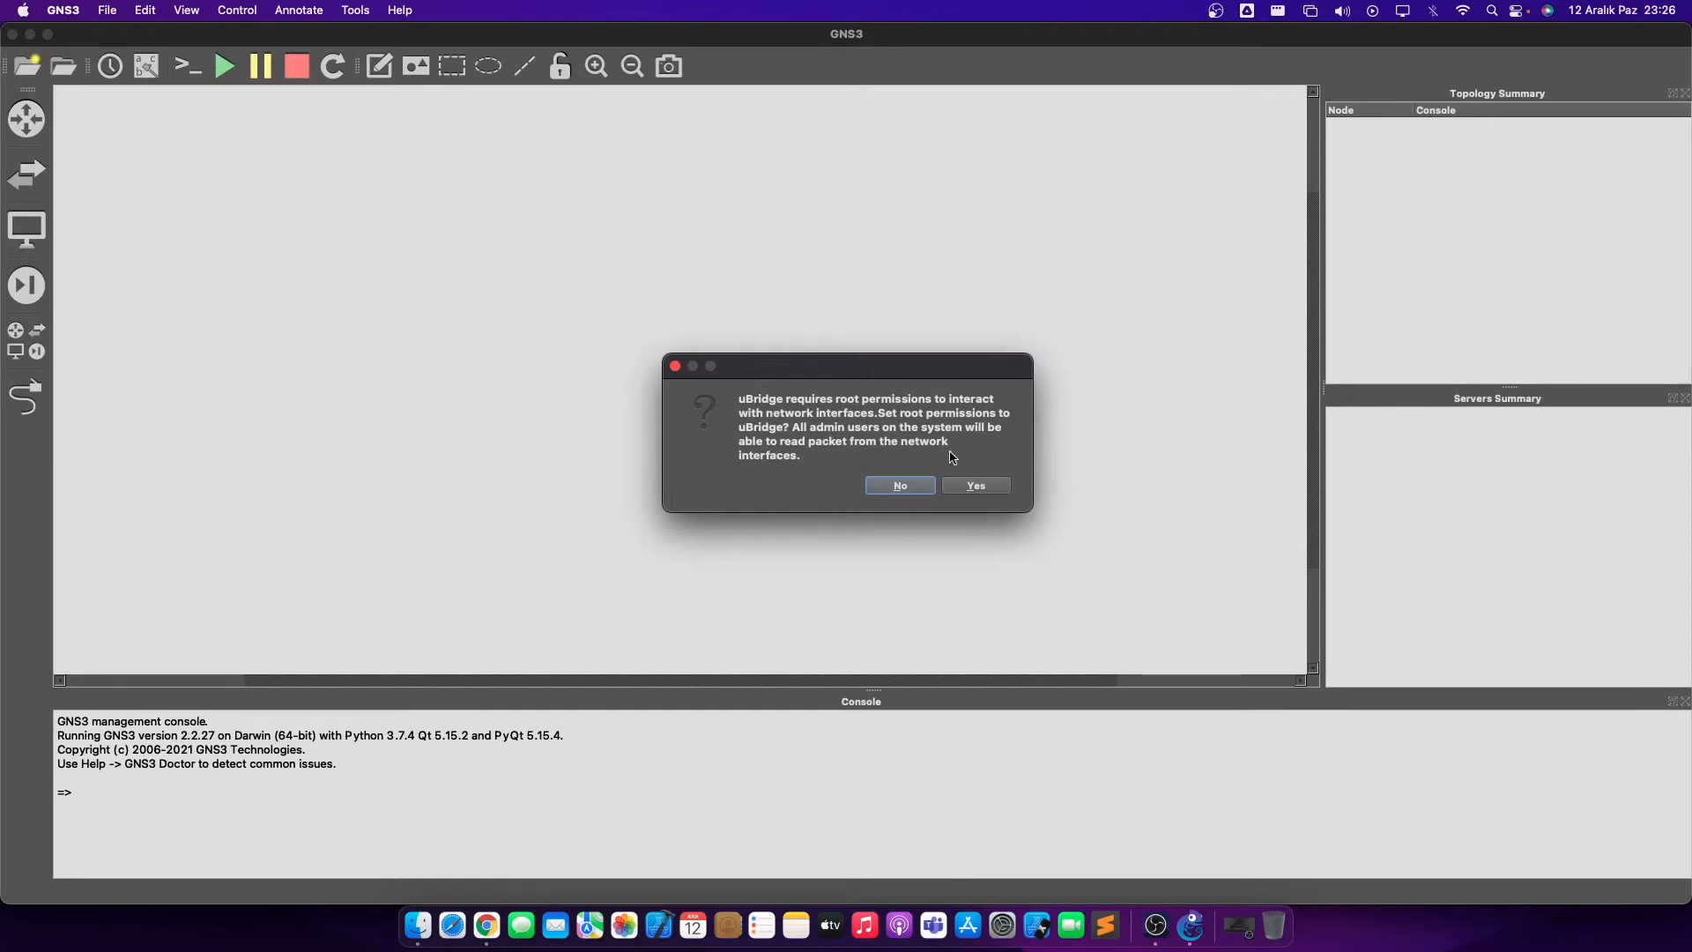
click(986, 485)
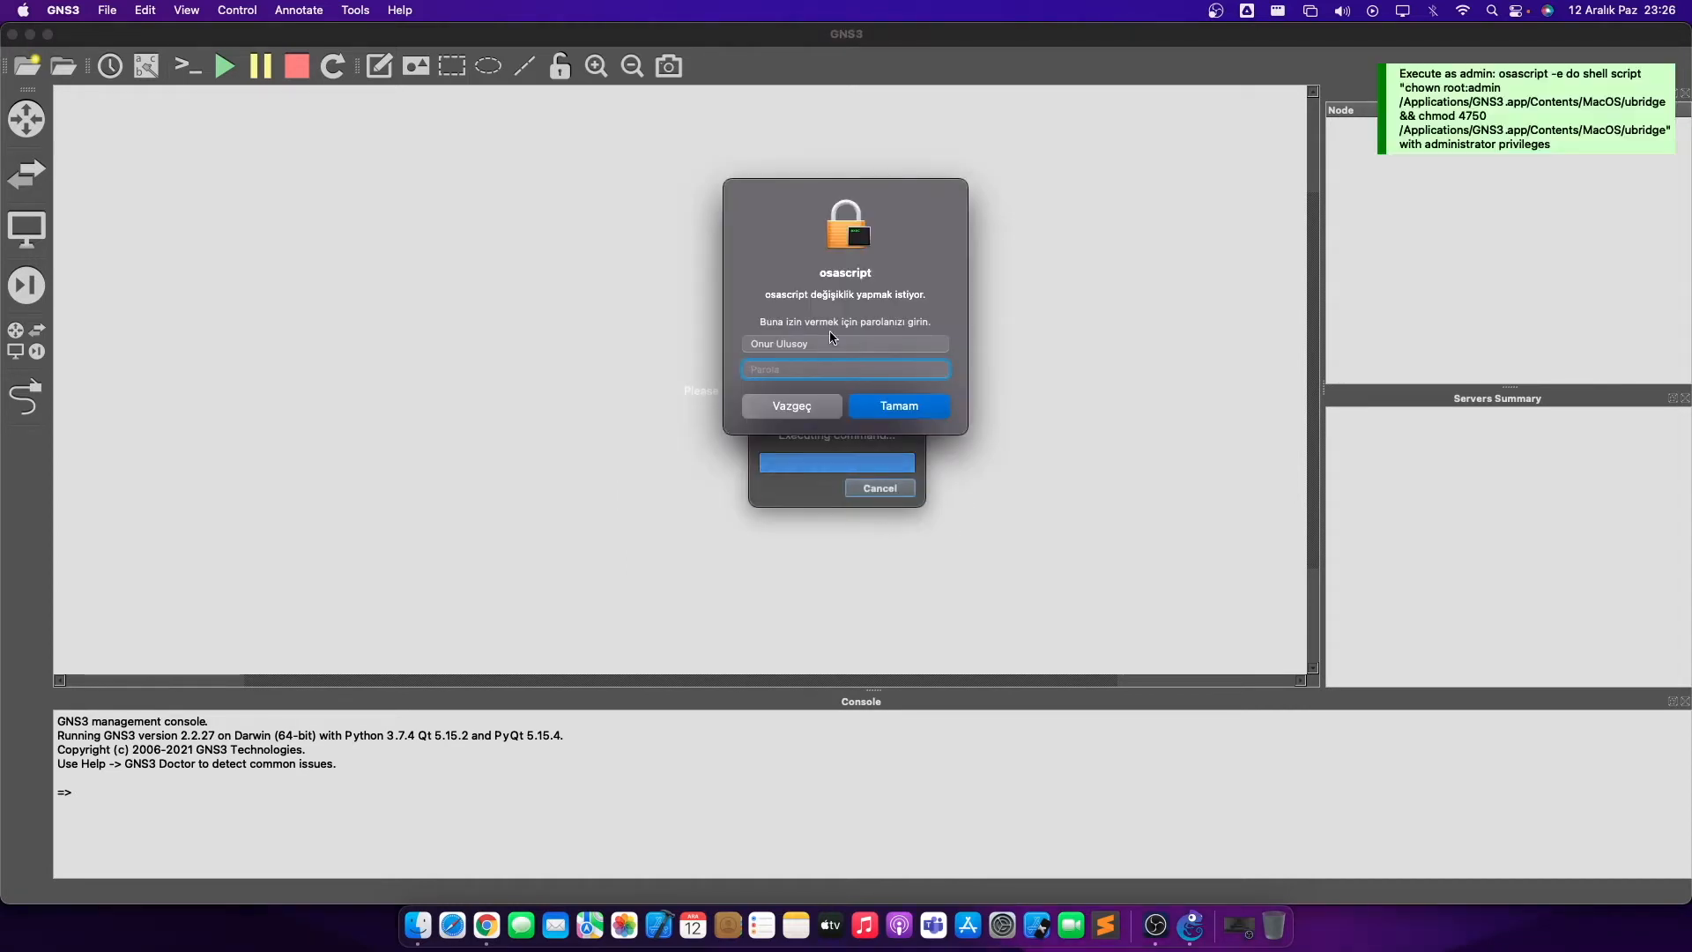
text(•••••••)
- Submit the password, then rename the new project from 'untitled' to 'test' and create it
click(917, 405)
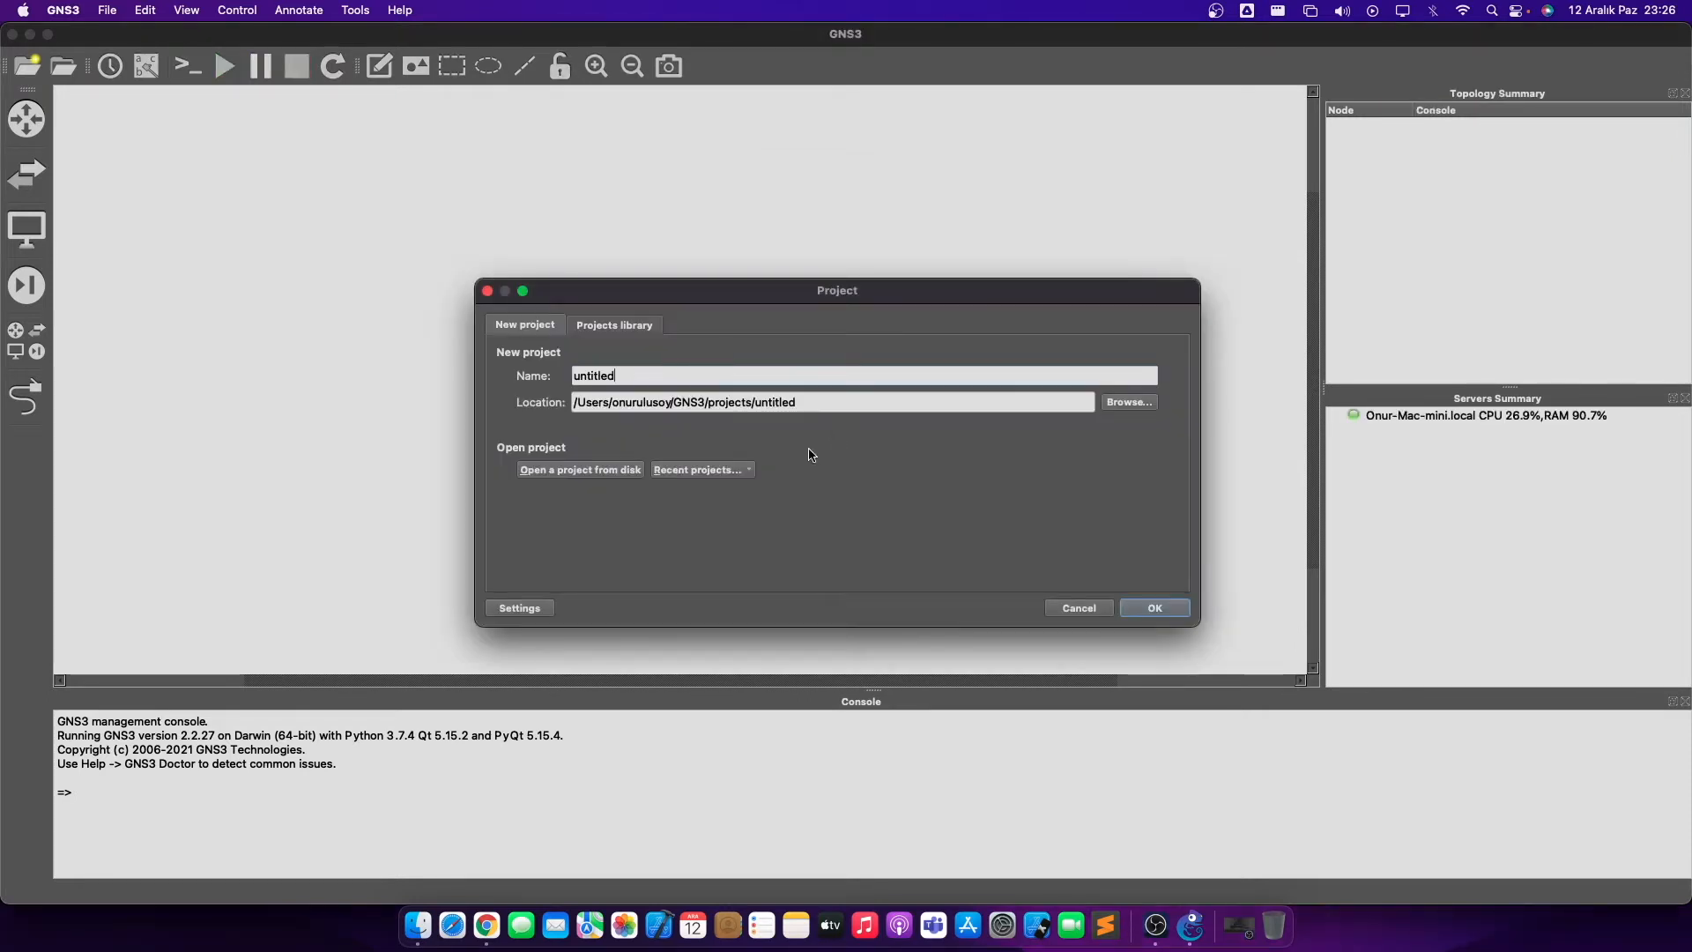
key(super+a)
key(BackSpace)
text(test)
click(1136, 612)
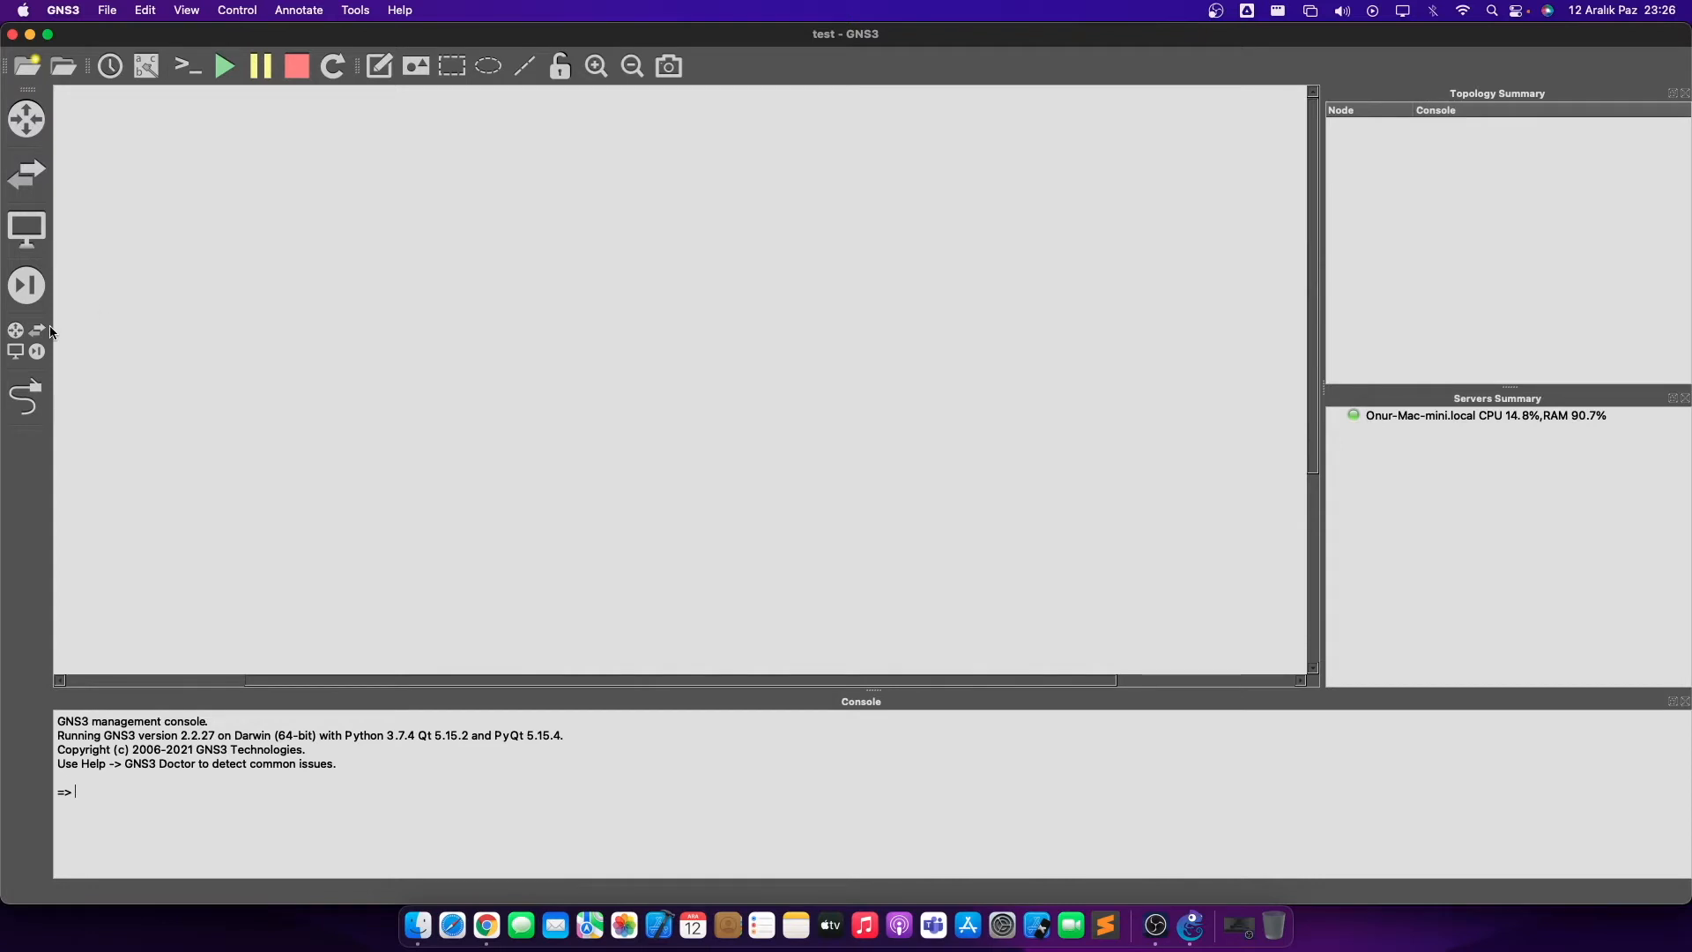
- Show the All devices list and return the GNS3 window to full screen
click(27, 341)
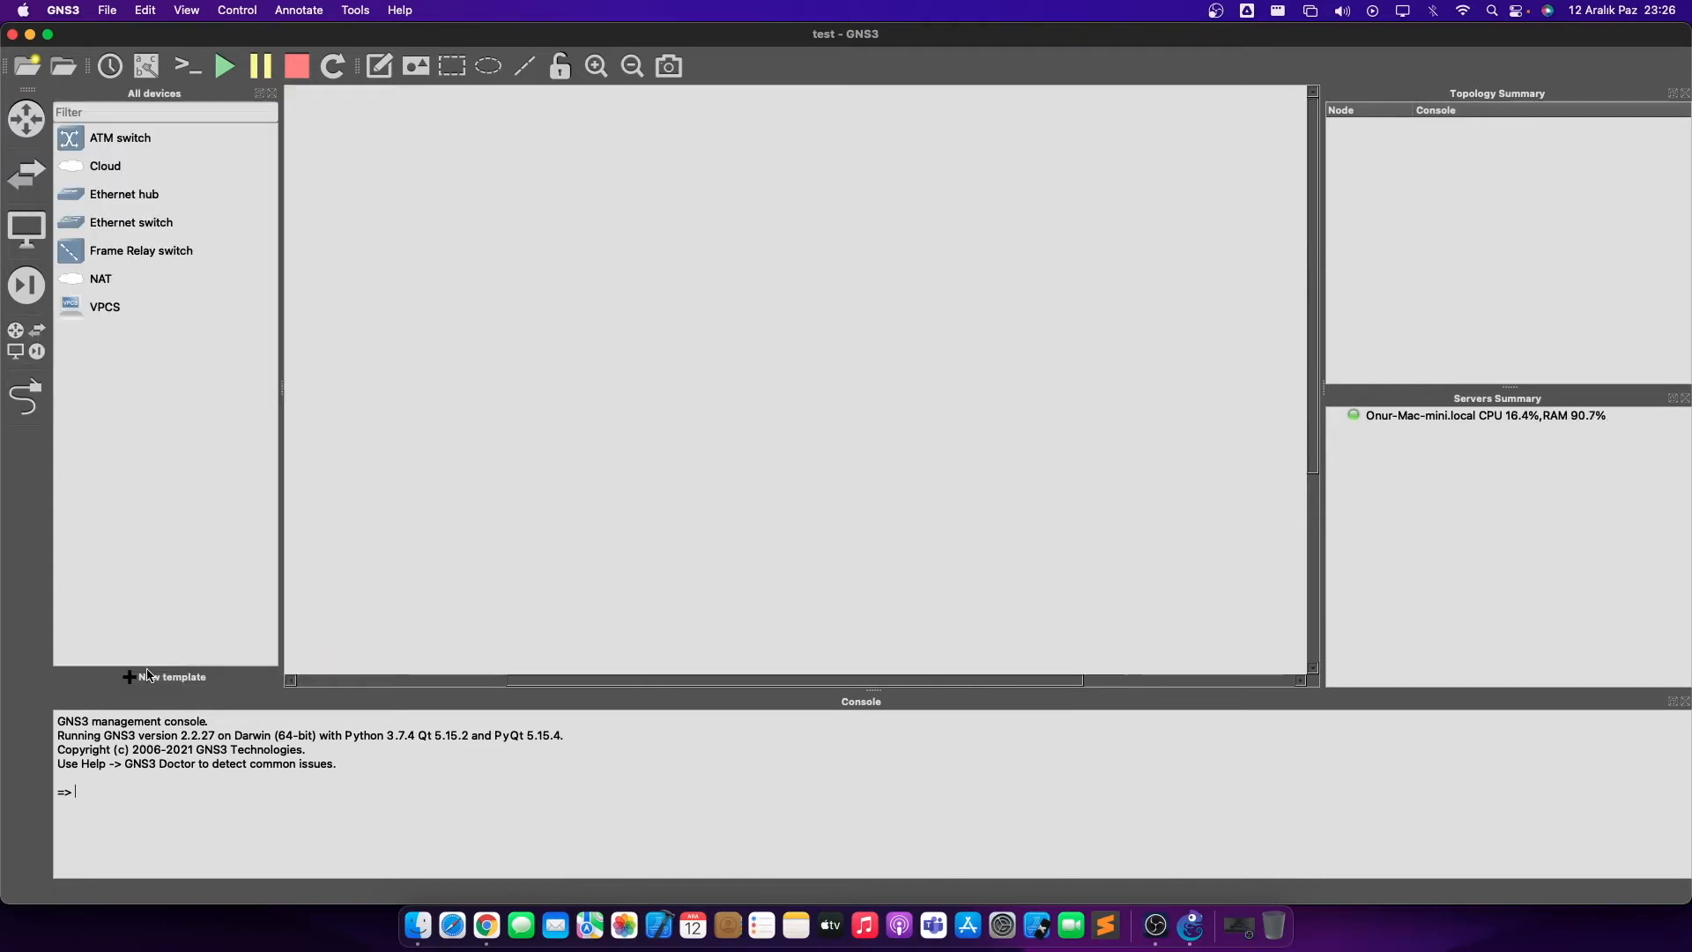
double_click(808, 42)
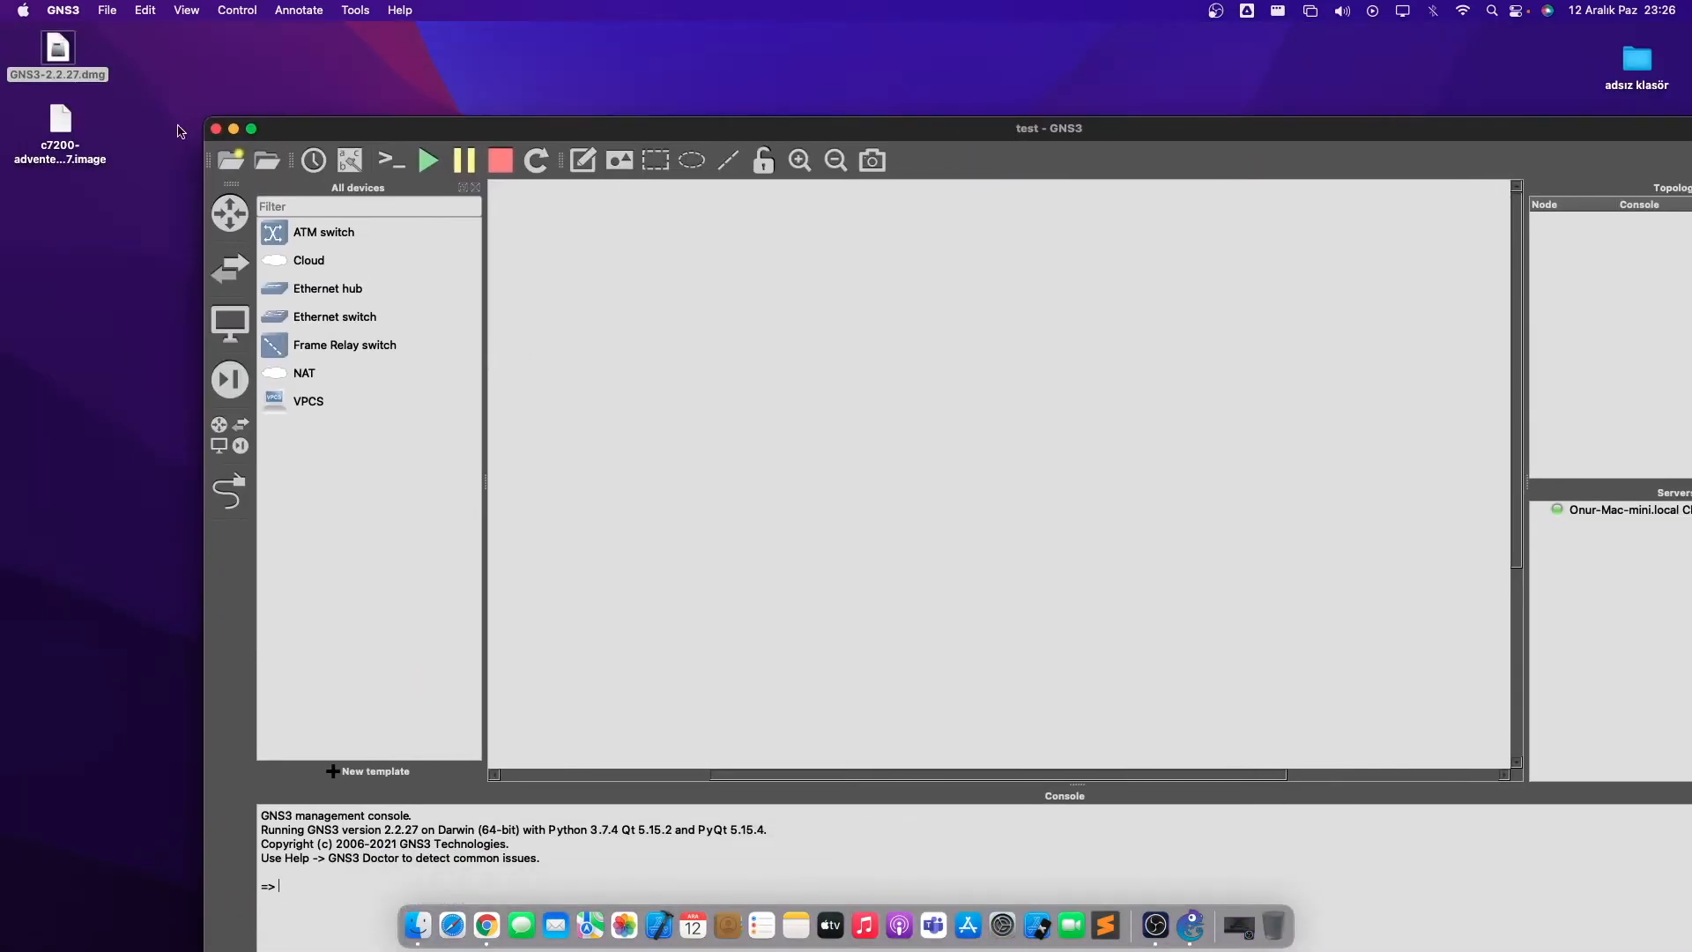
click(49, 141)
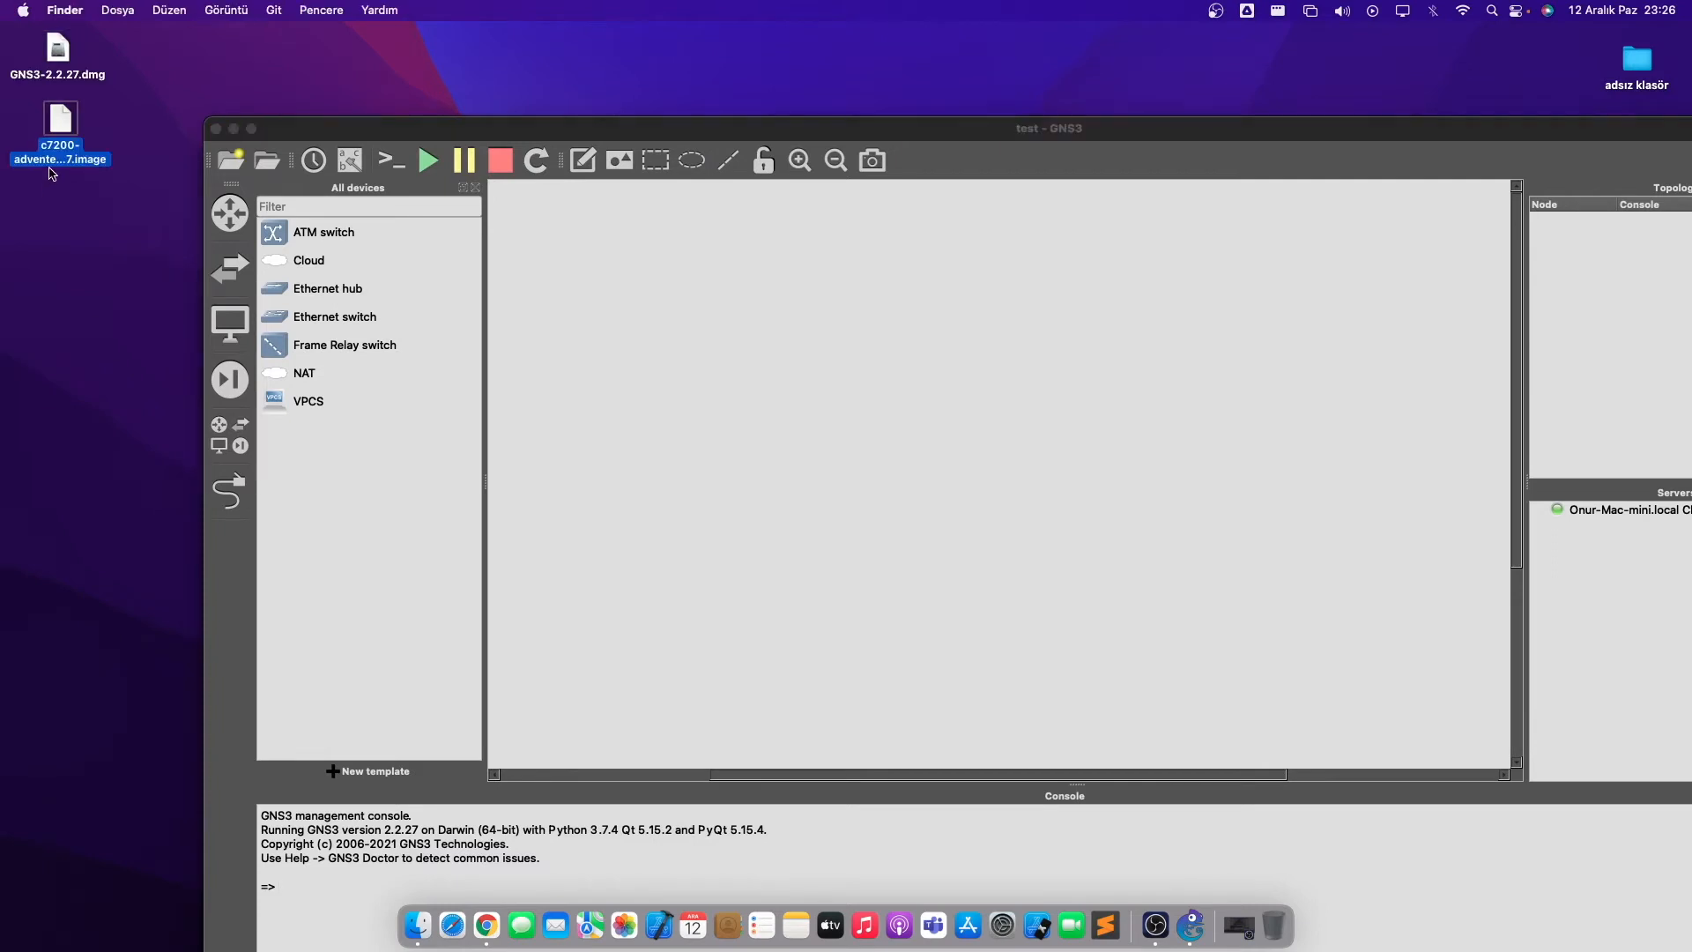
click(772, 454)
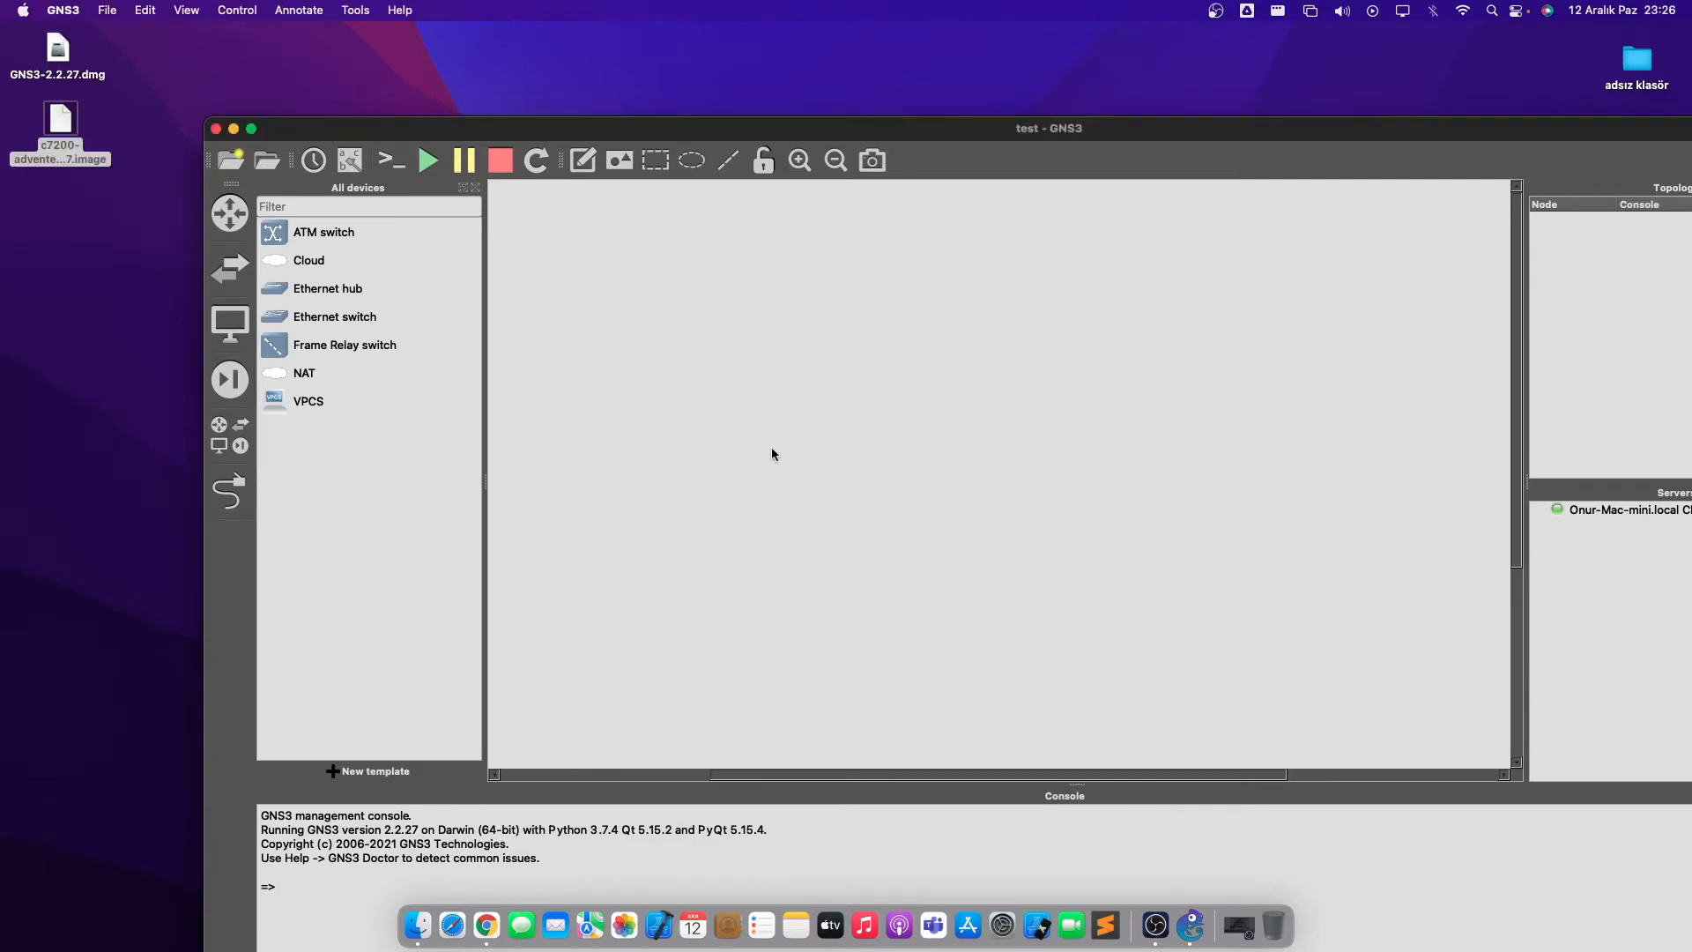
double_click(956, 137)
- Start a new device template using the 'Manually create a new template' option
click(149, 675)
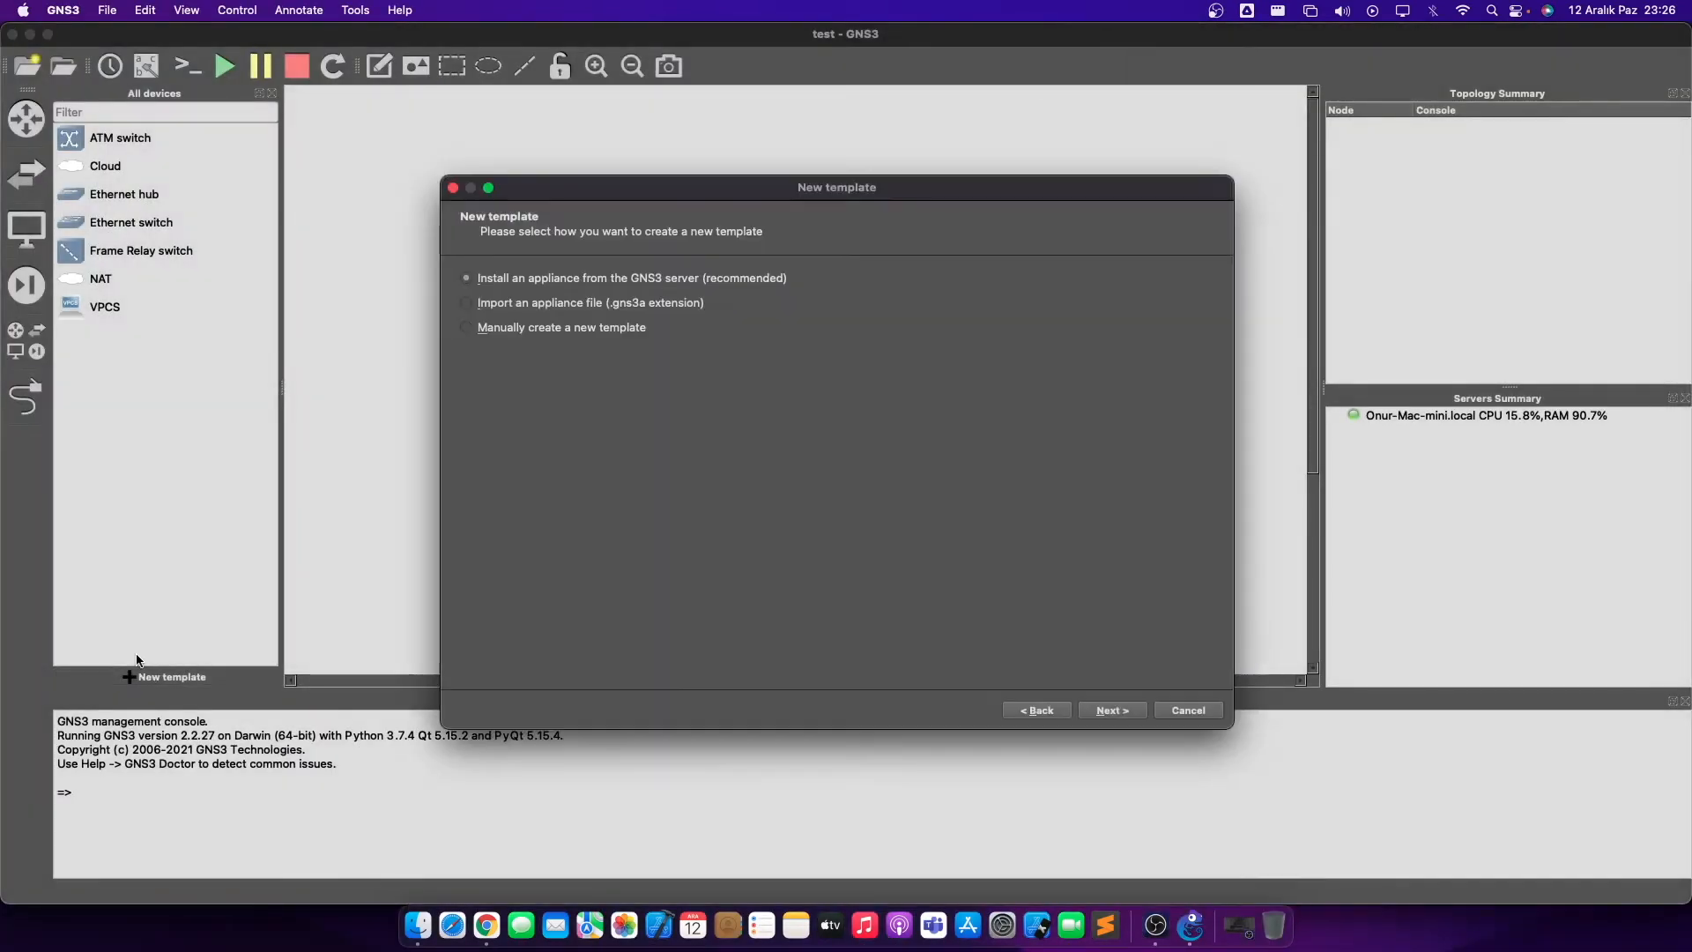
click(576, 281)
click(581, 284)
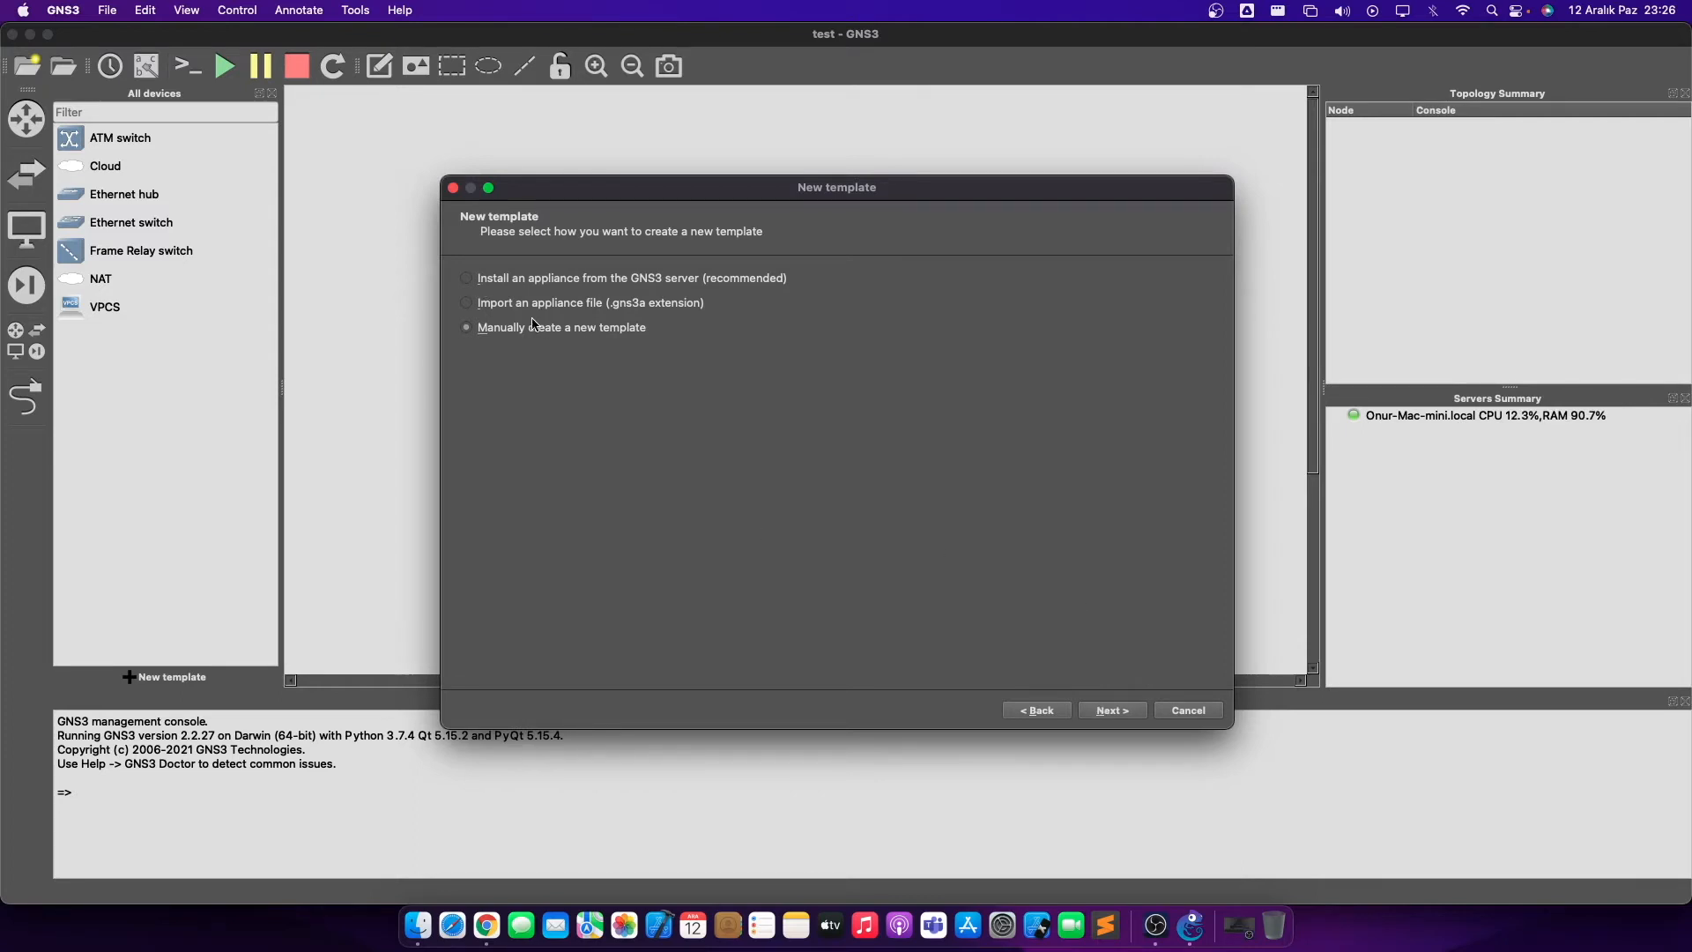
click(1105, 712)
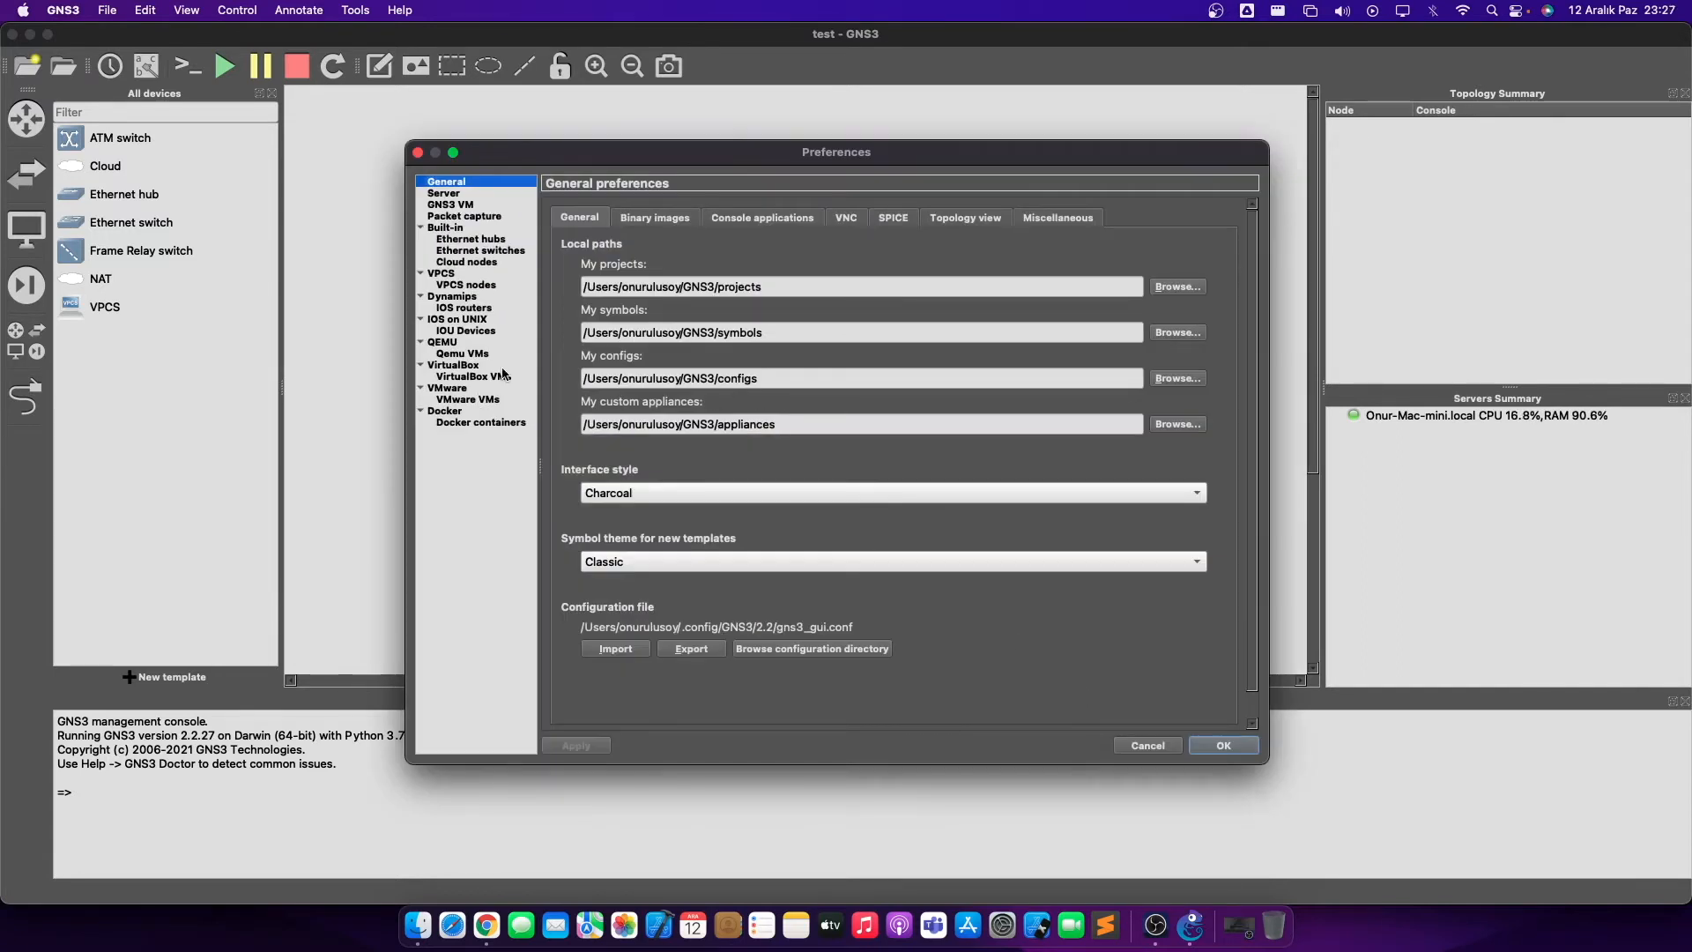
- Start a new IOS router template using the Desktop image c7200-adventerprisek9-mz.152-4.S7.image
drag(609, 157, 607, 149)
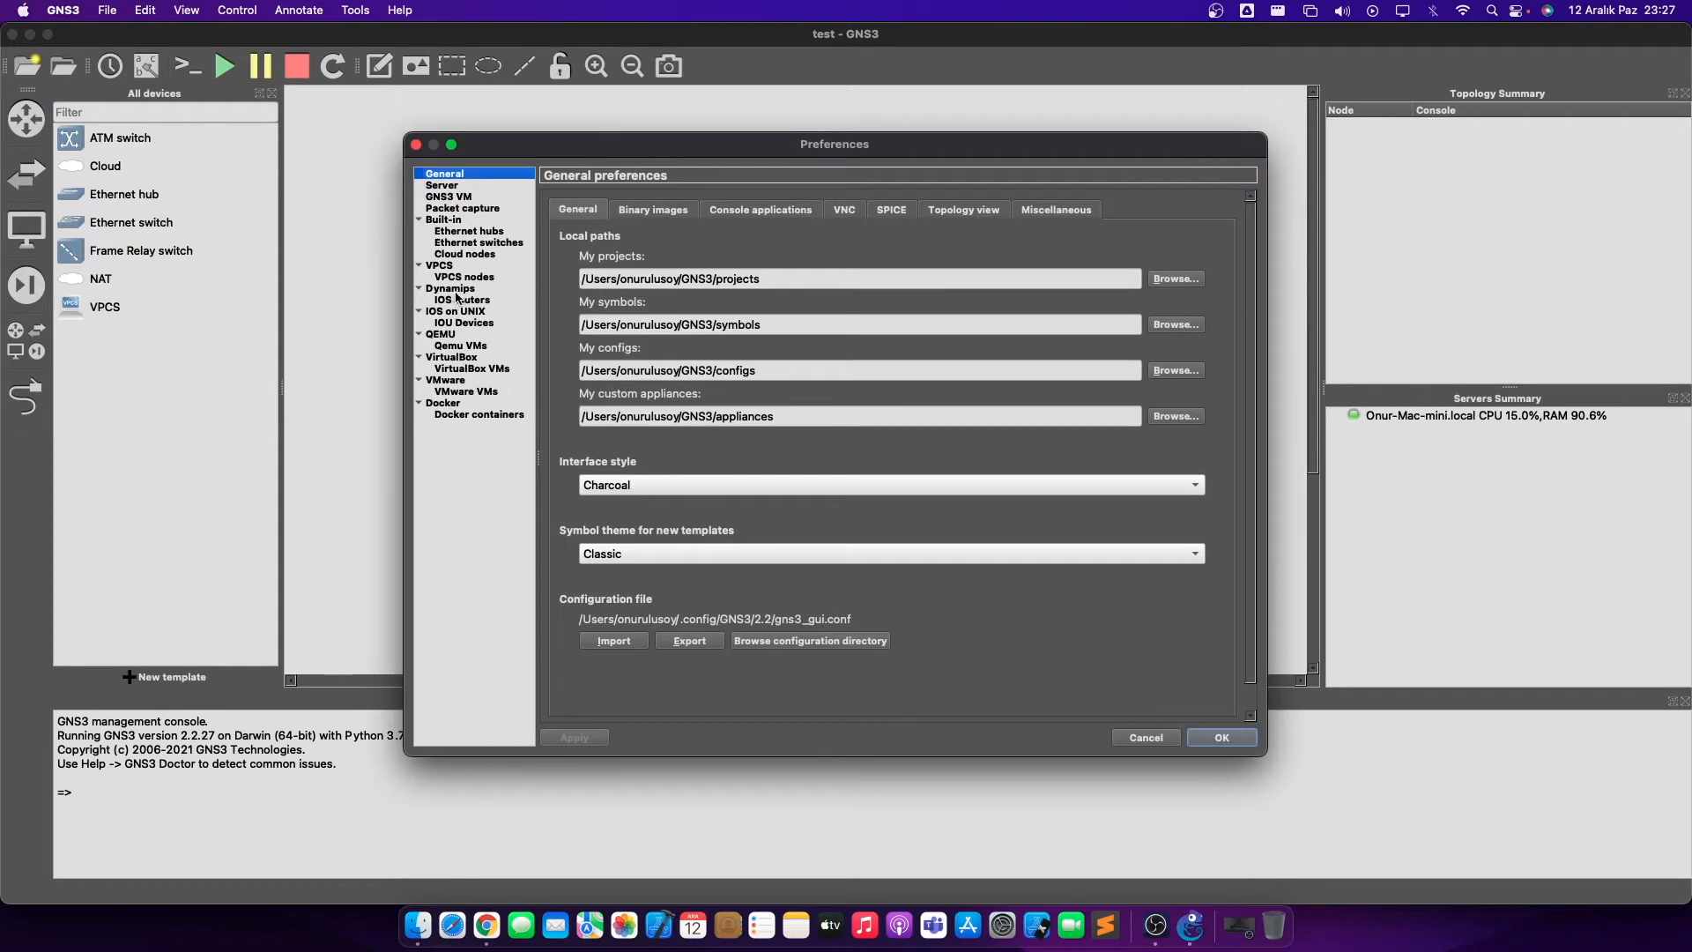
click(485, 301)
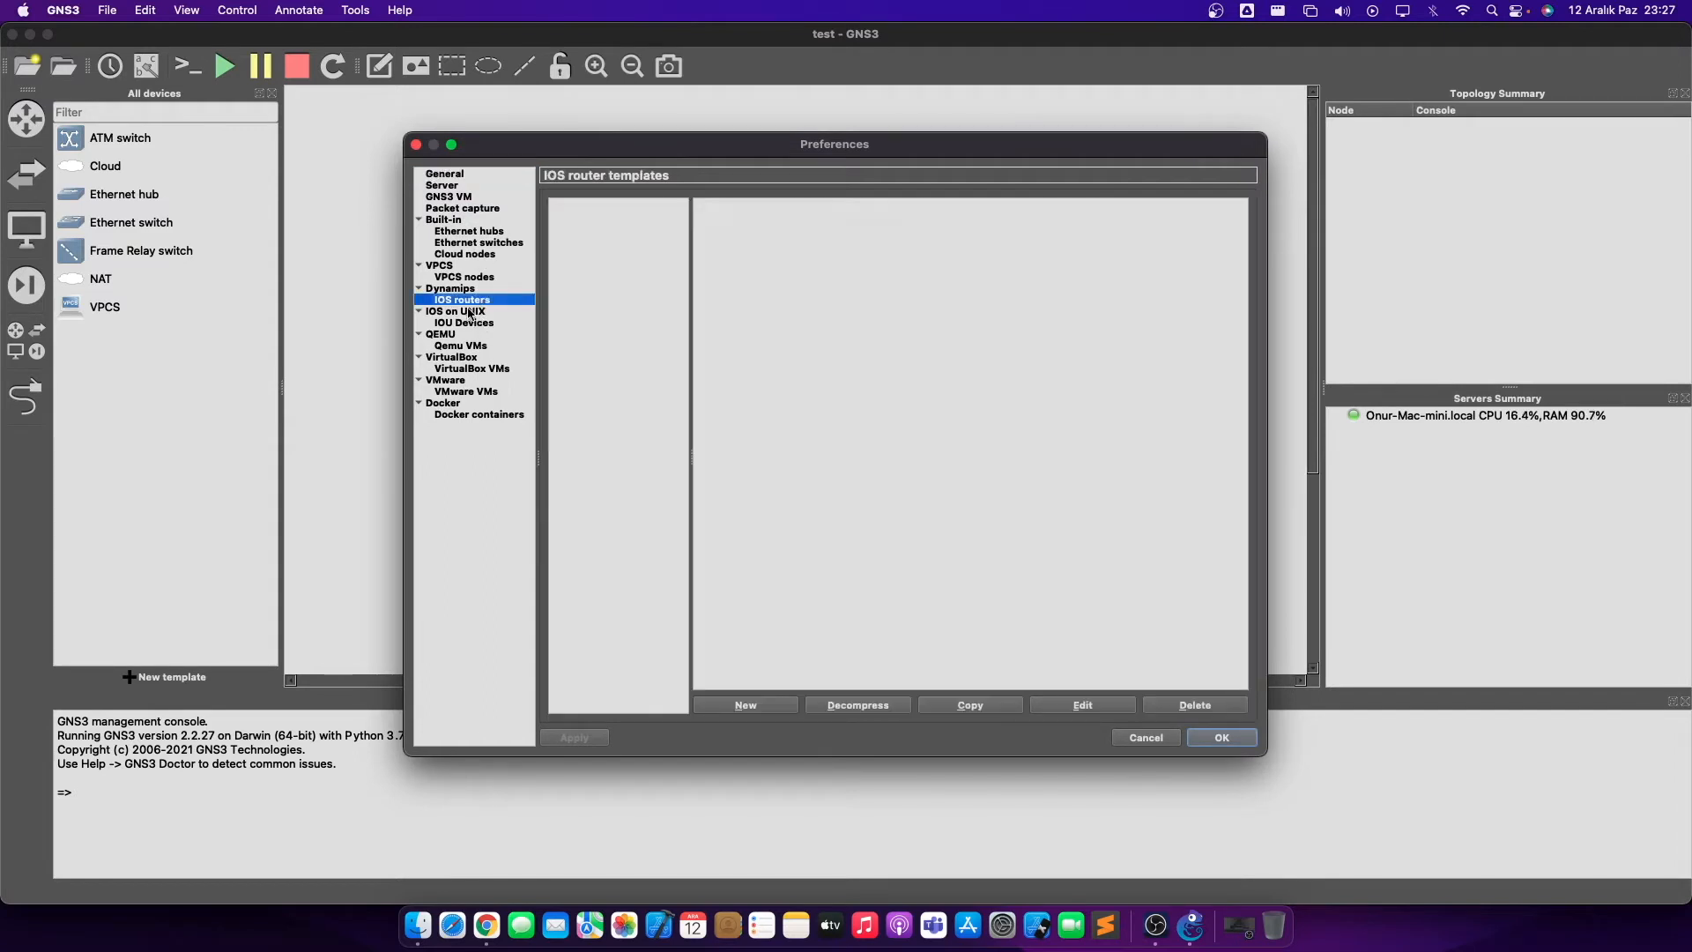
click(757, 705)
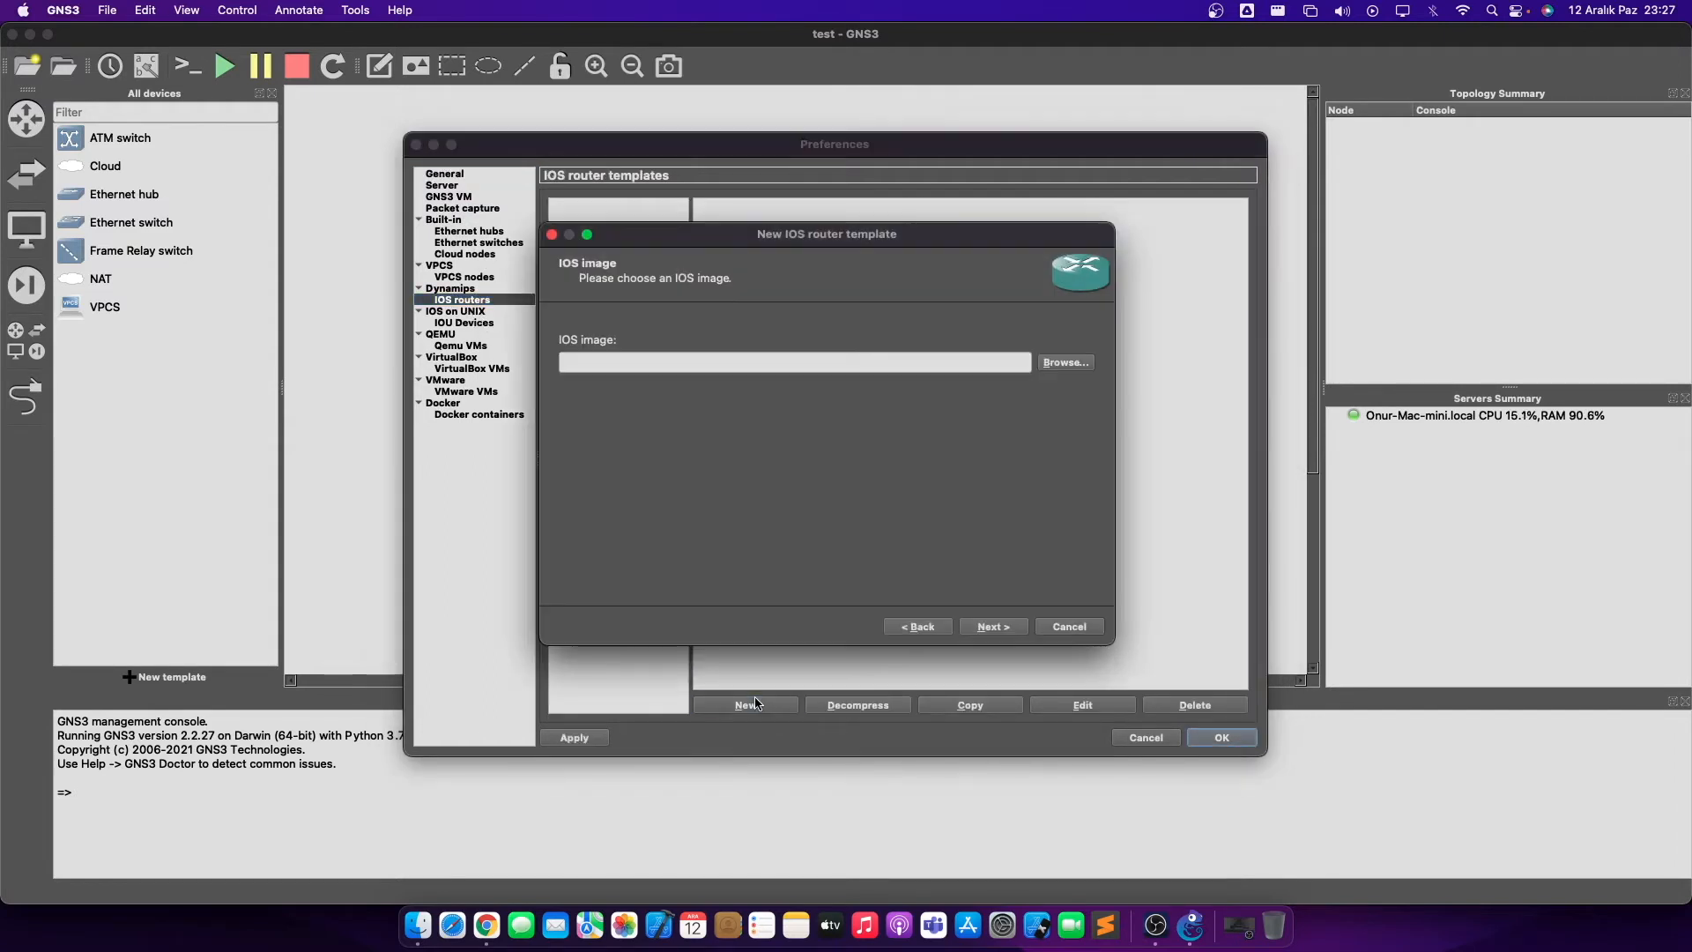
click(1062, 363)
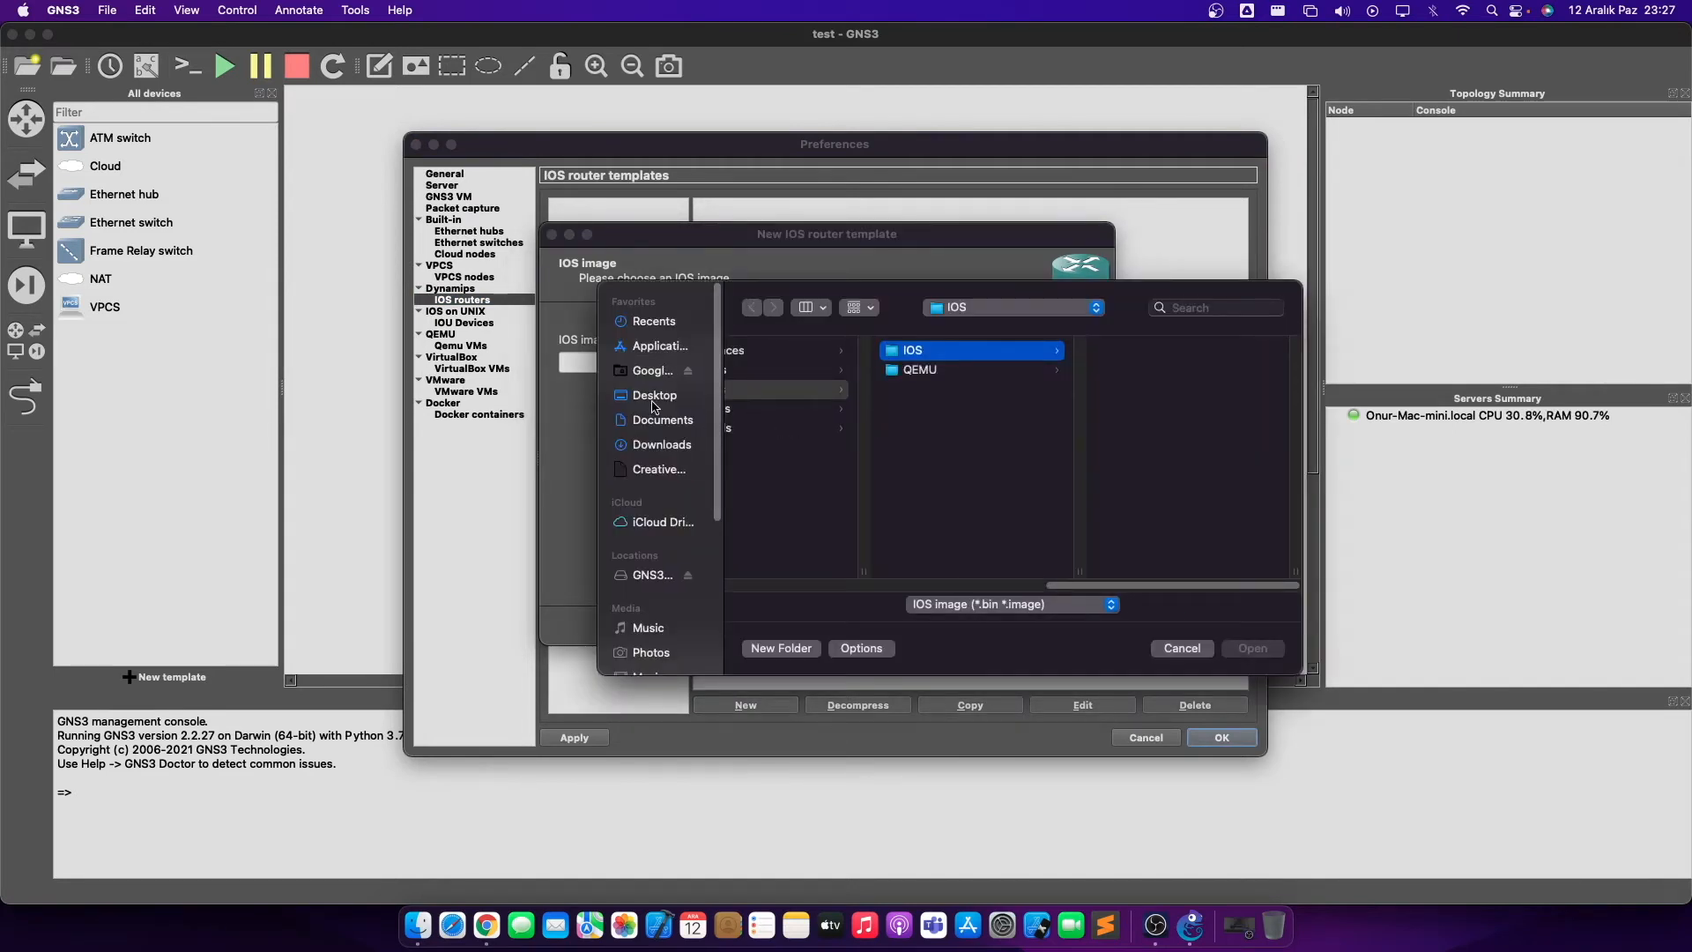
click(666, 397)
click(813, 373)
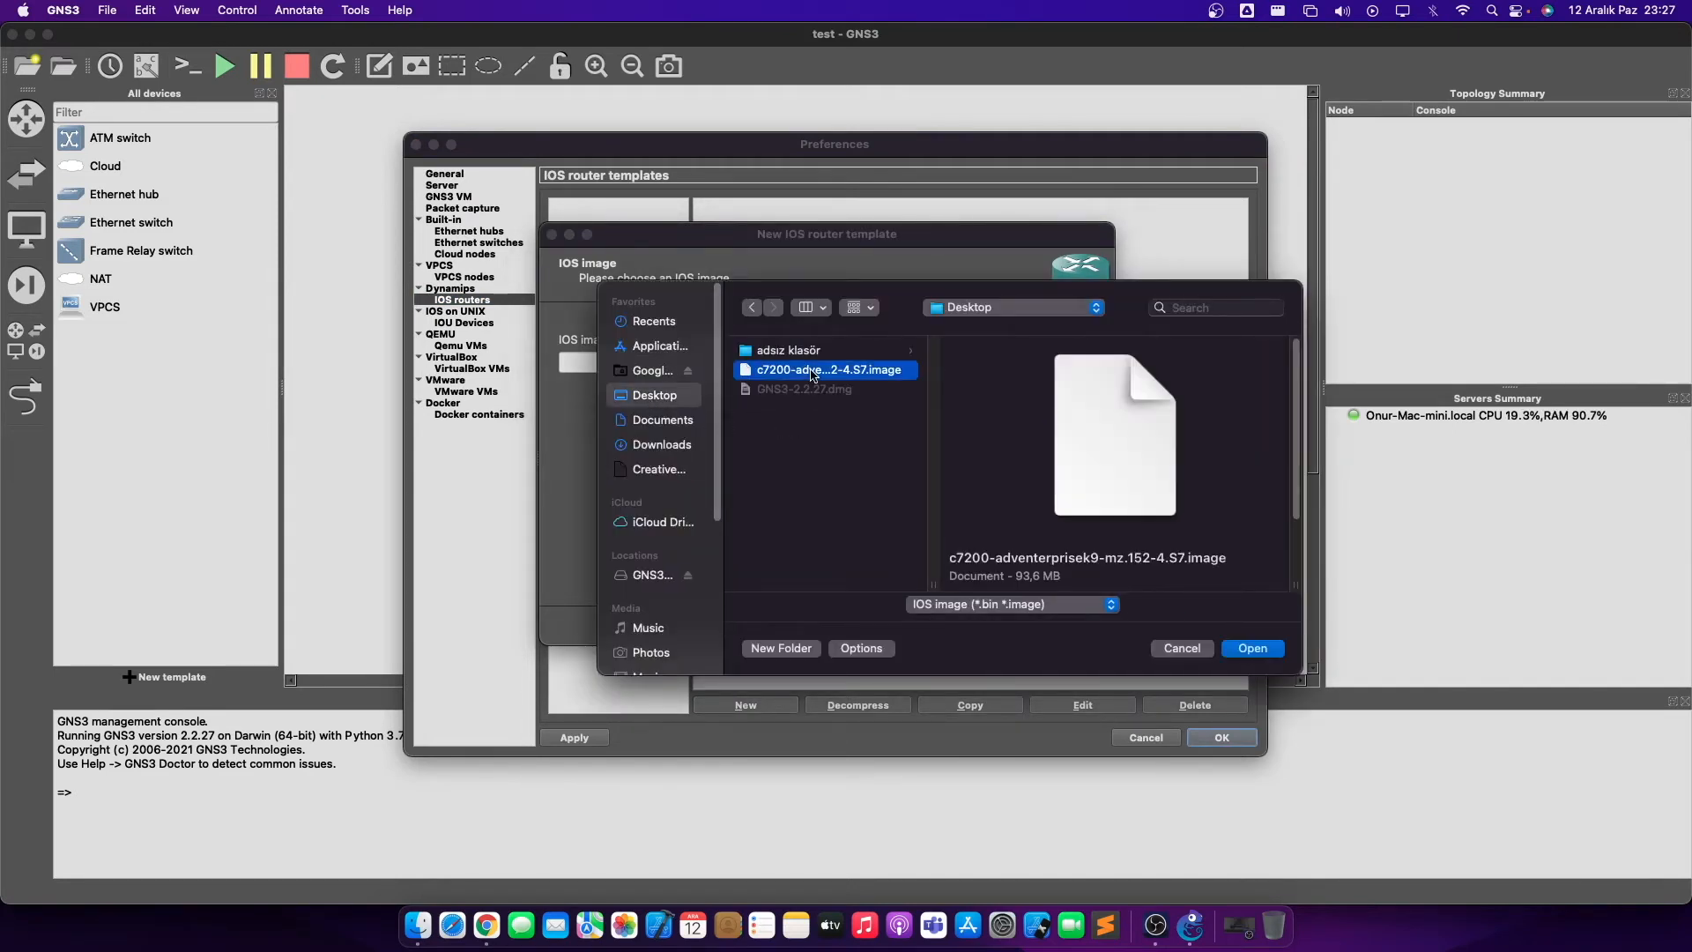
scroll(1080, 551, down, 3)
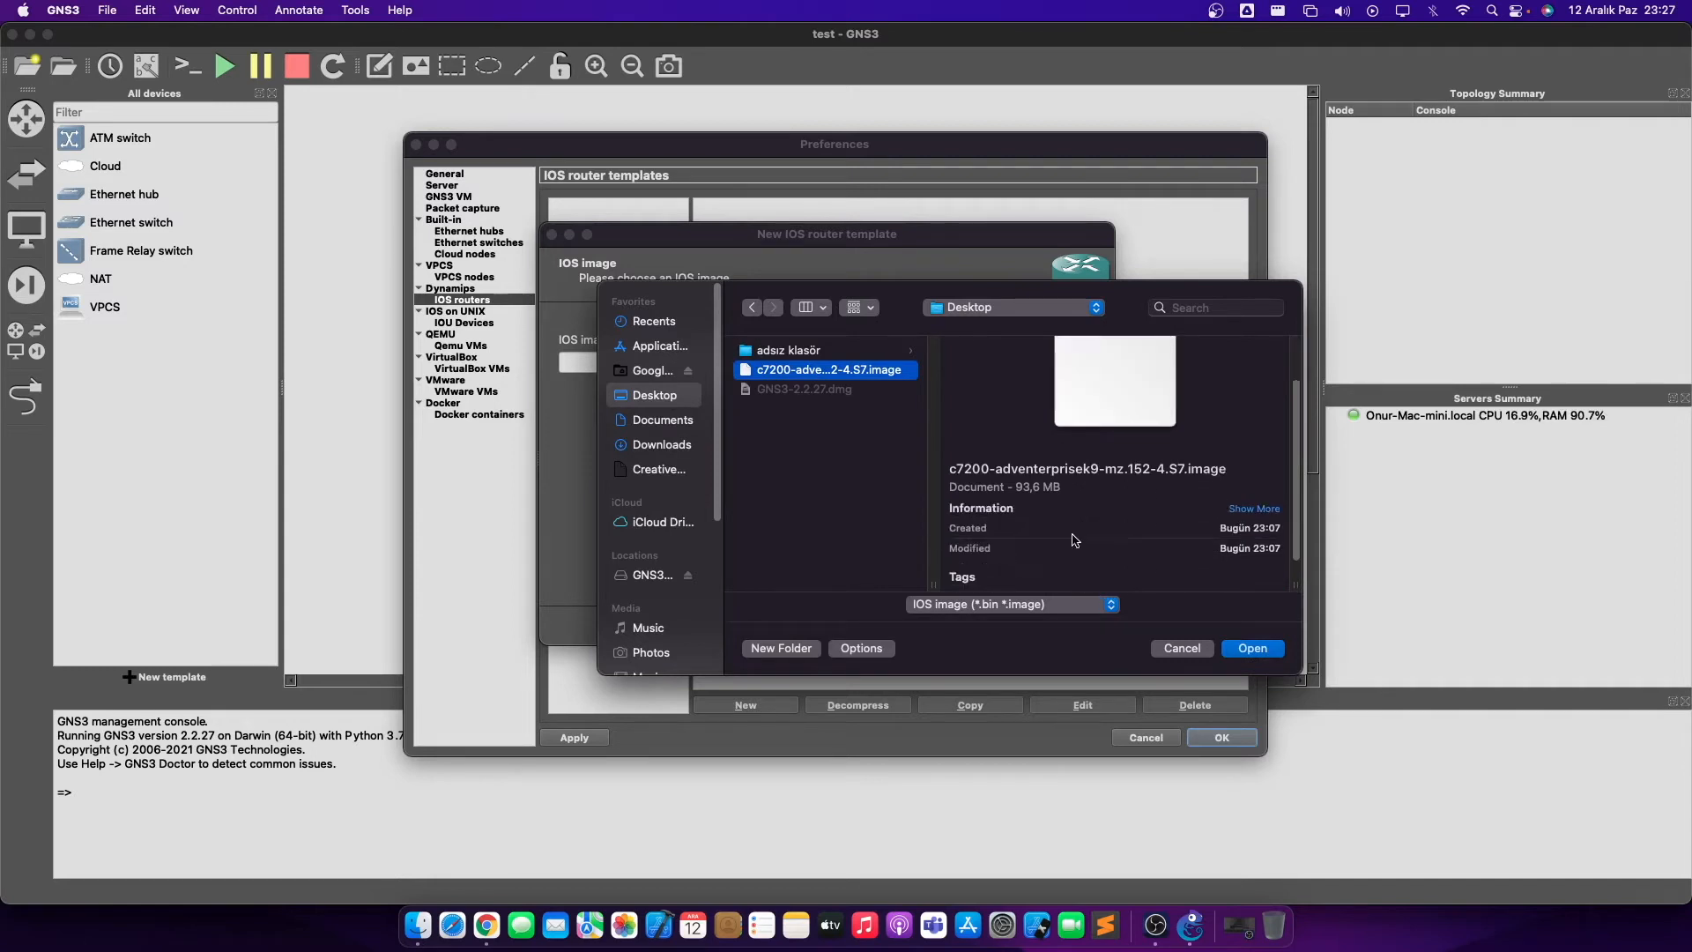
drag(1069, 500, 946, 473)
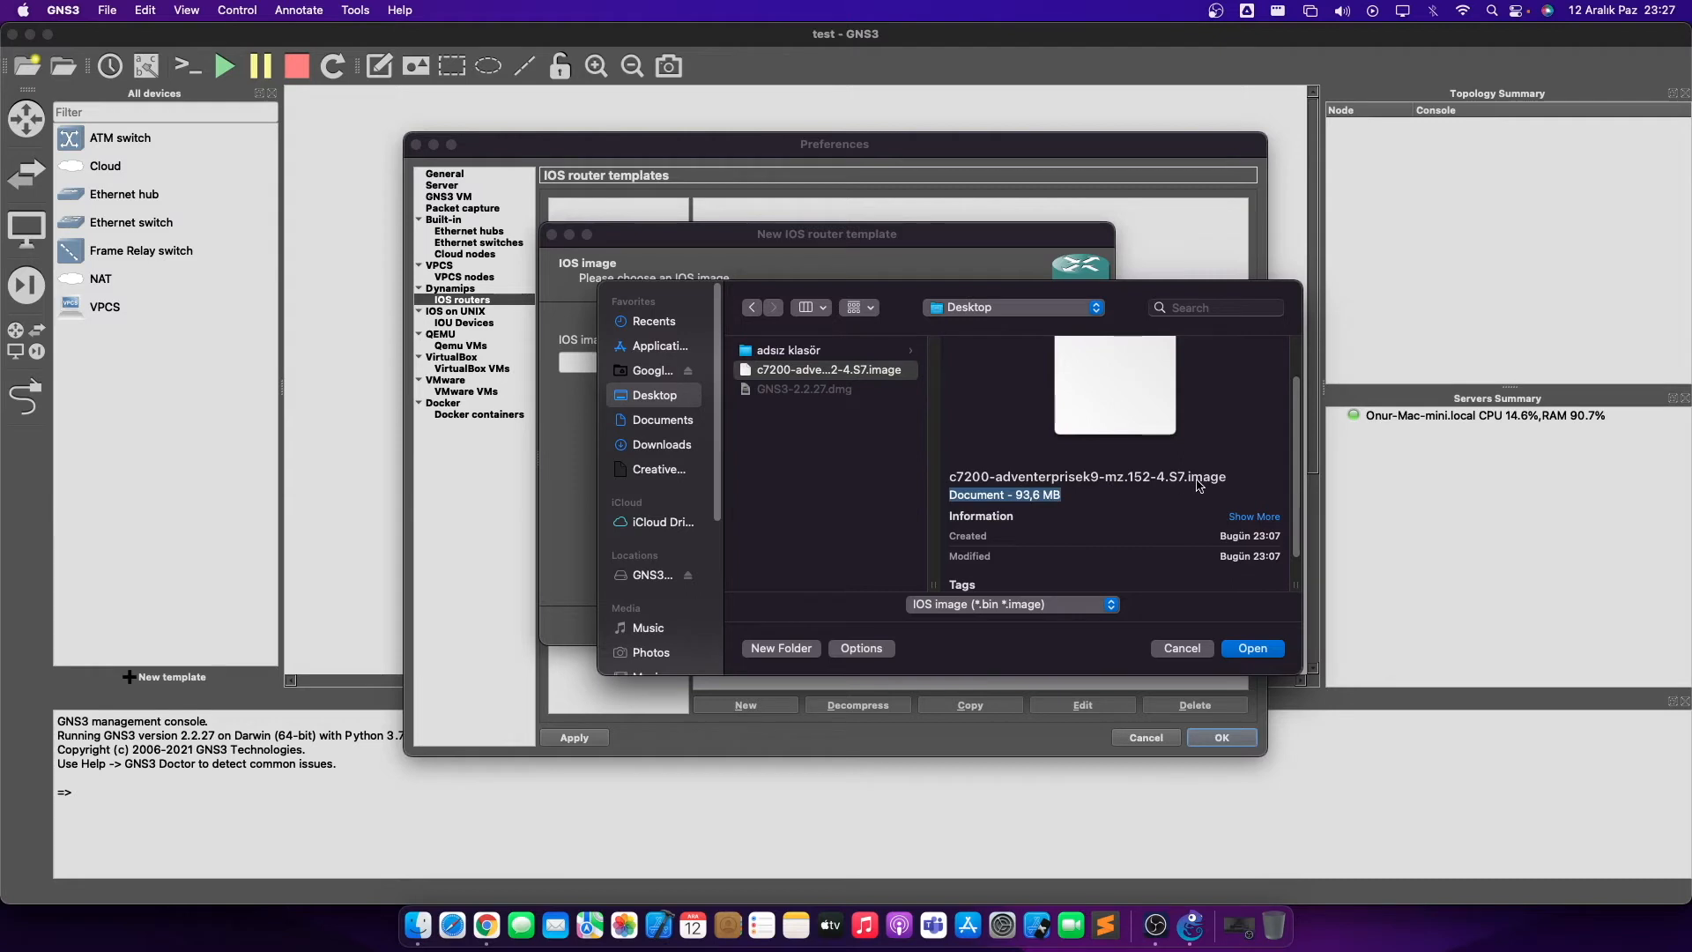
scroll(1197, 486, up, 2)
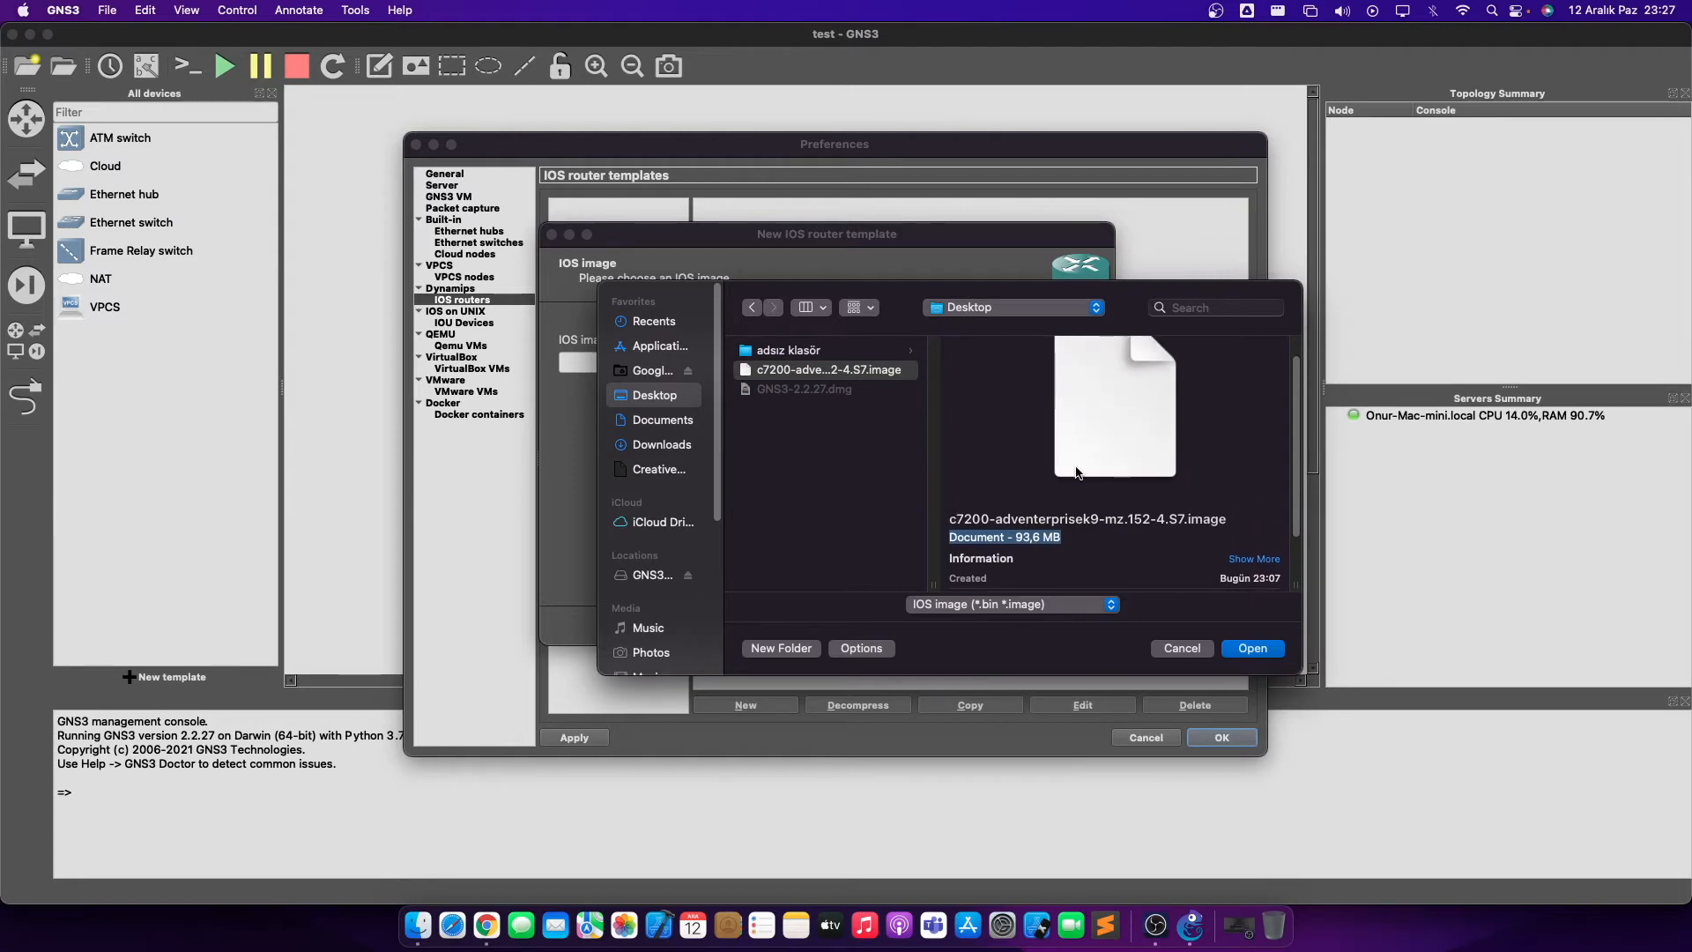
drag(930, 304, 814, 335)
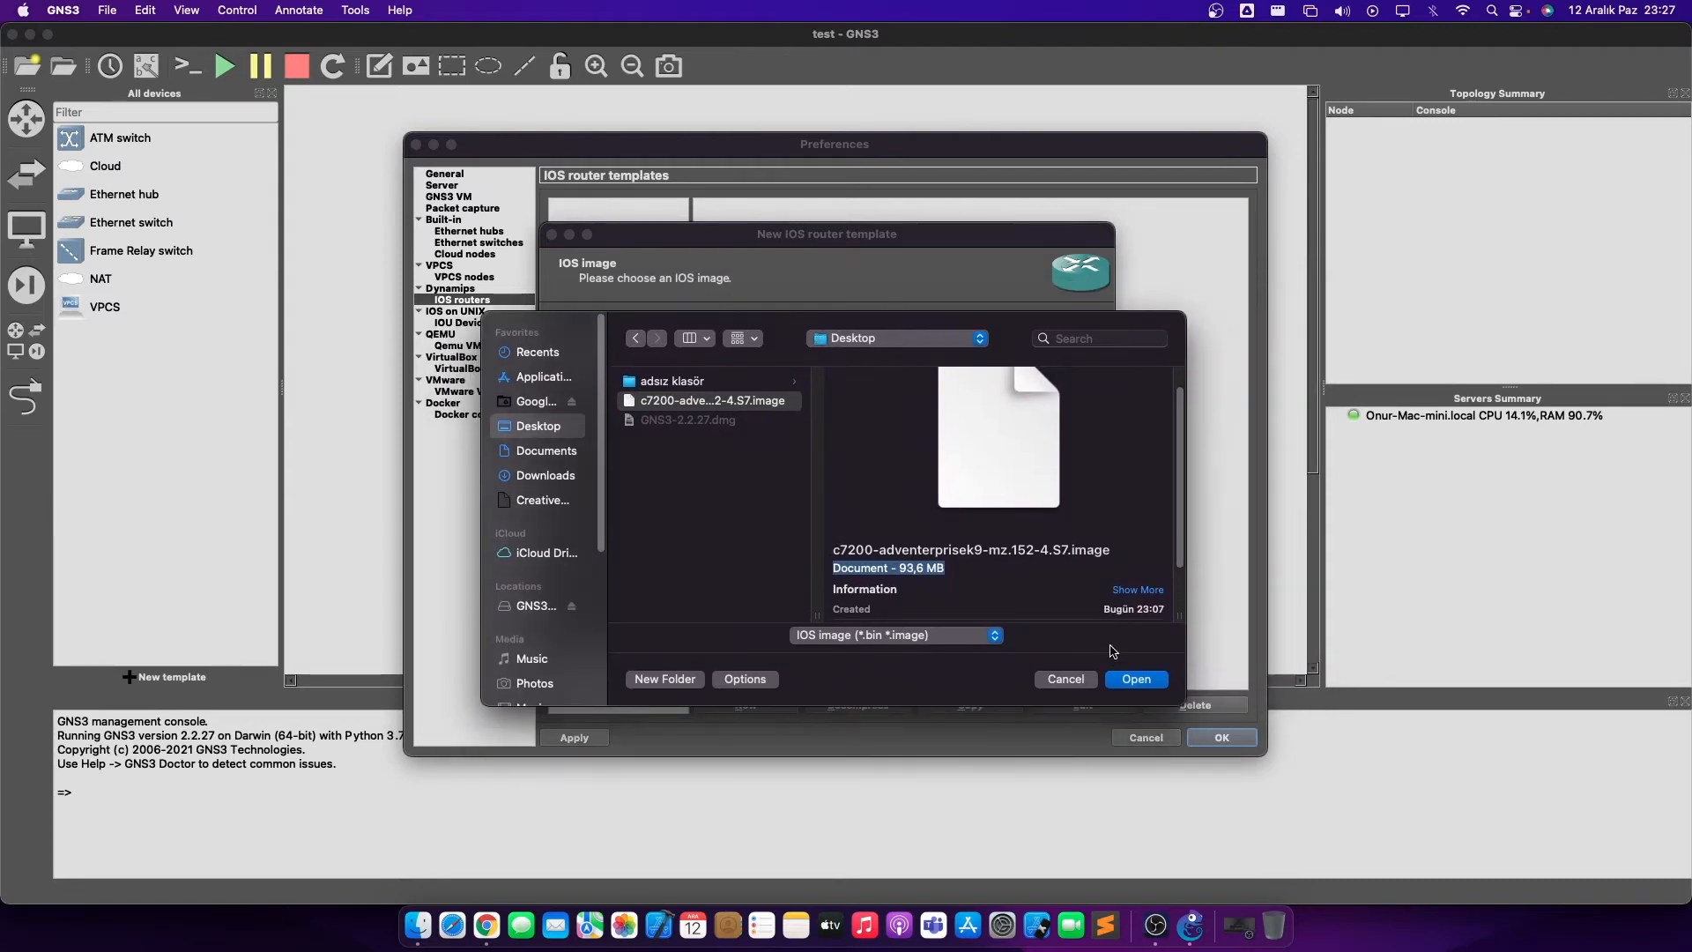
click(1146, 683)
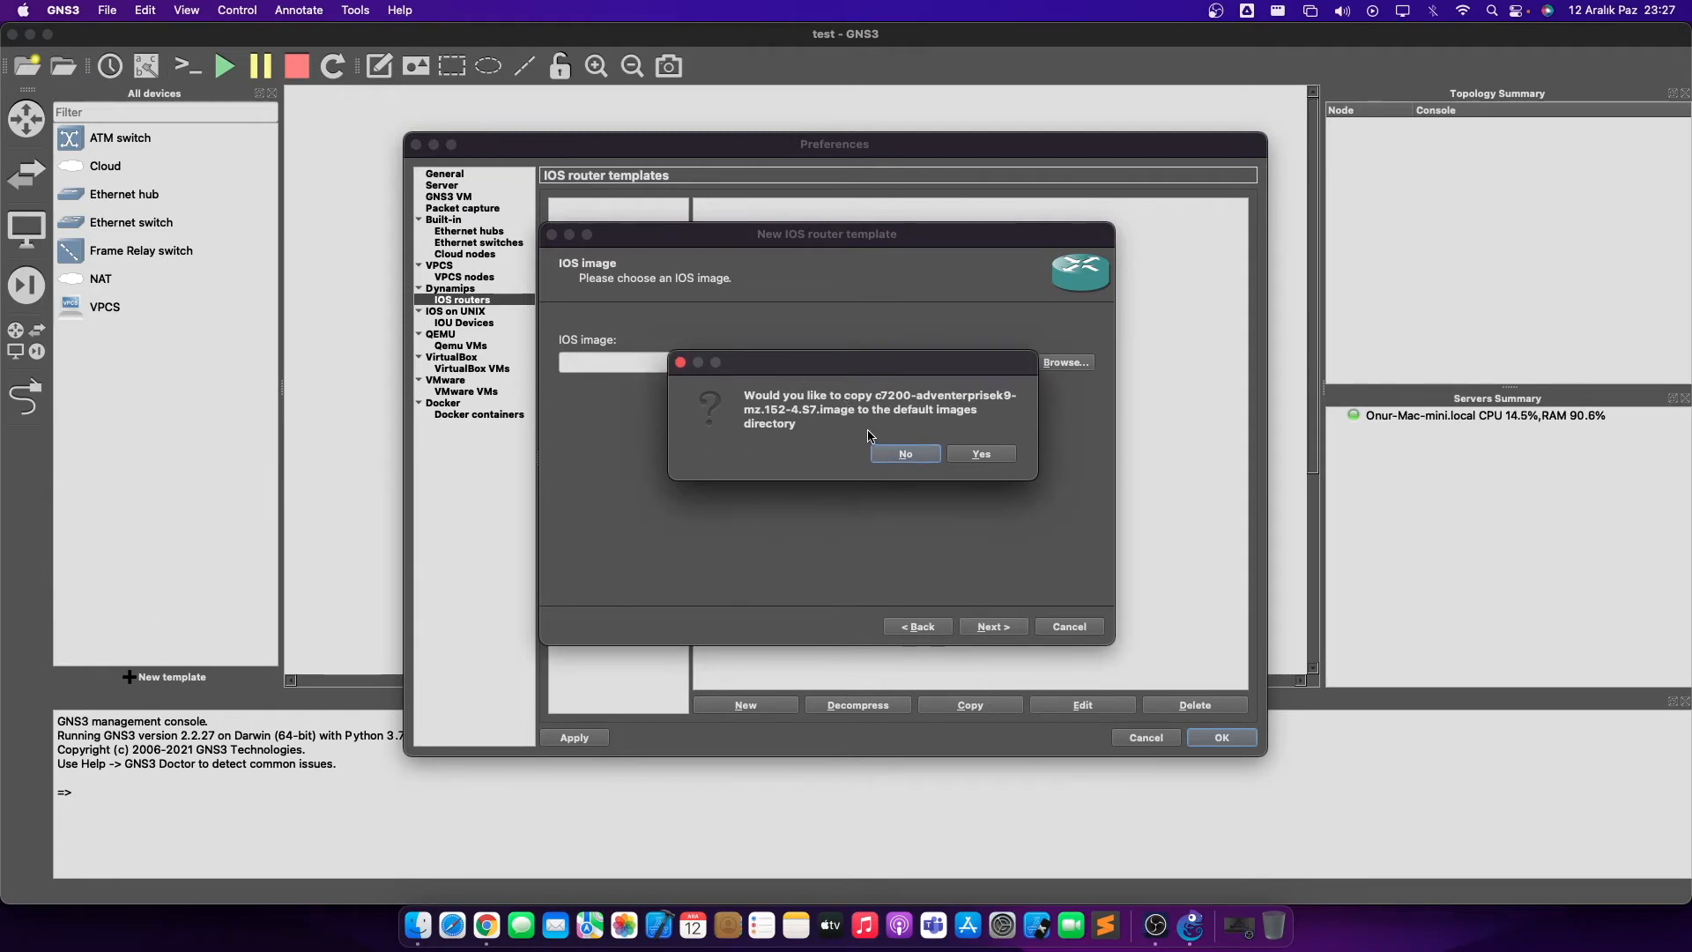
- Skip copying the image; keep name c7200, 512 MiB RAM and default C7200-IO-FE adapter
click(917, 457)
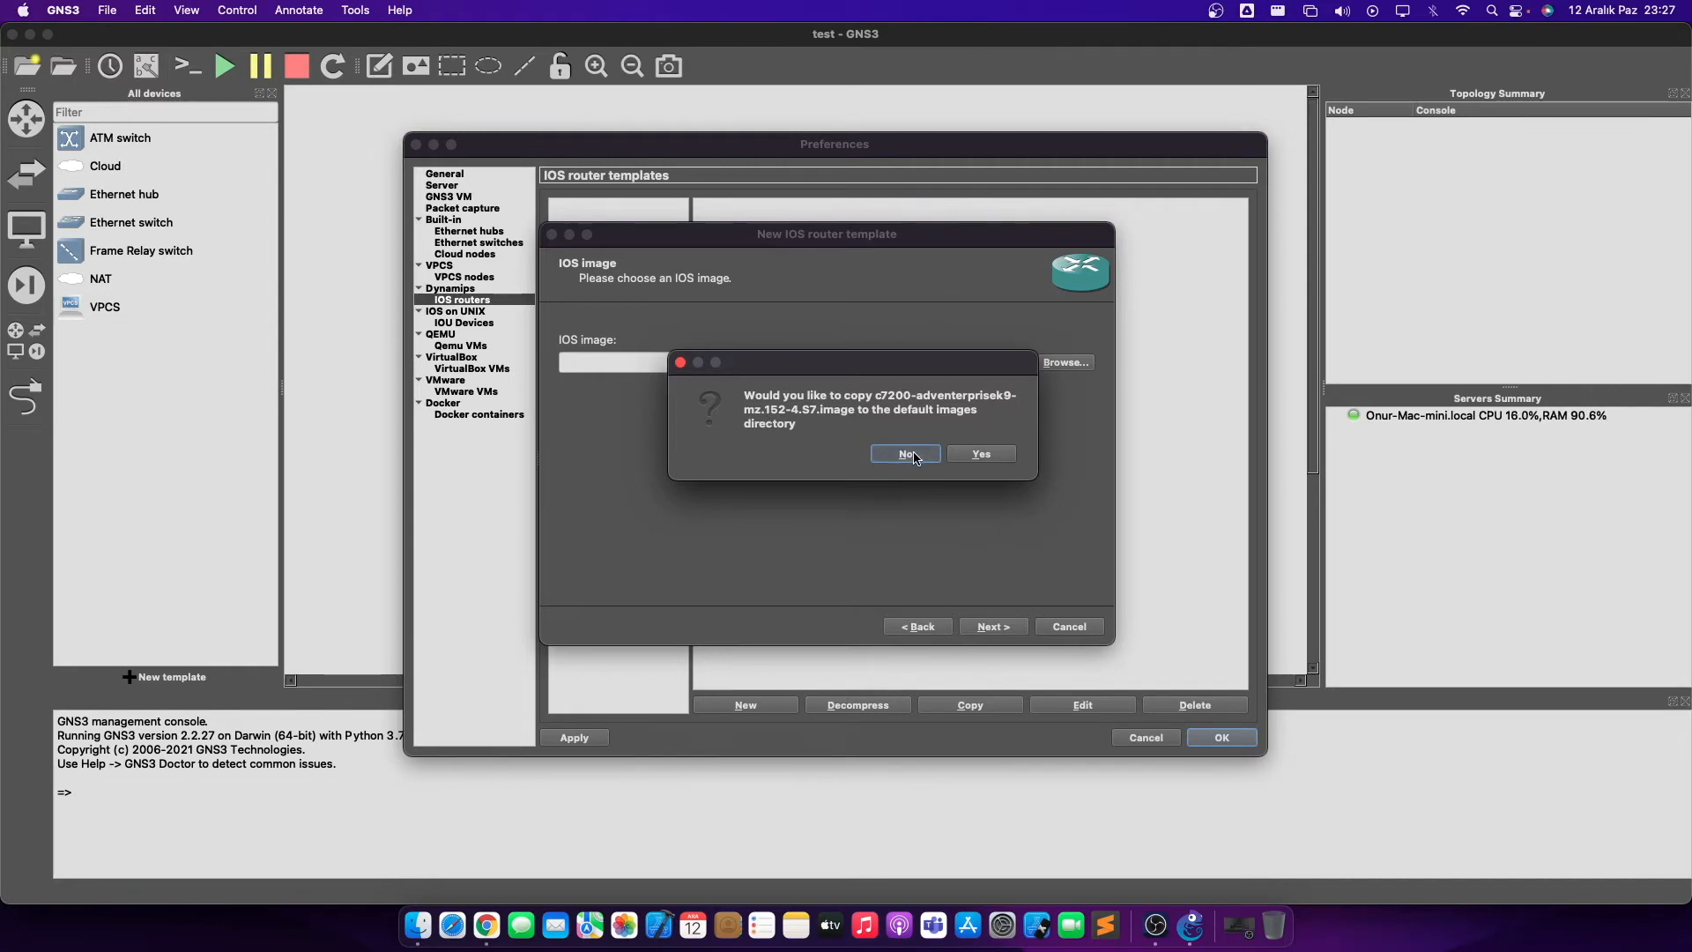
click(993, 627)
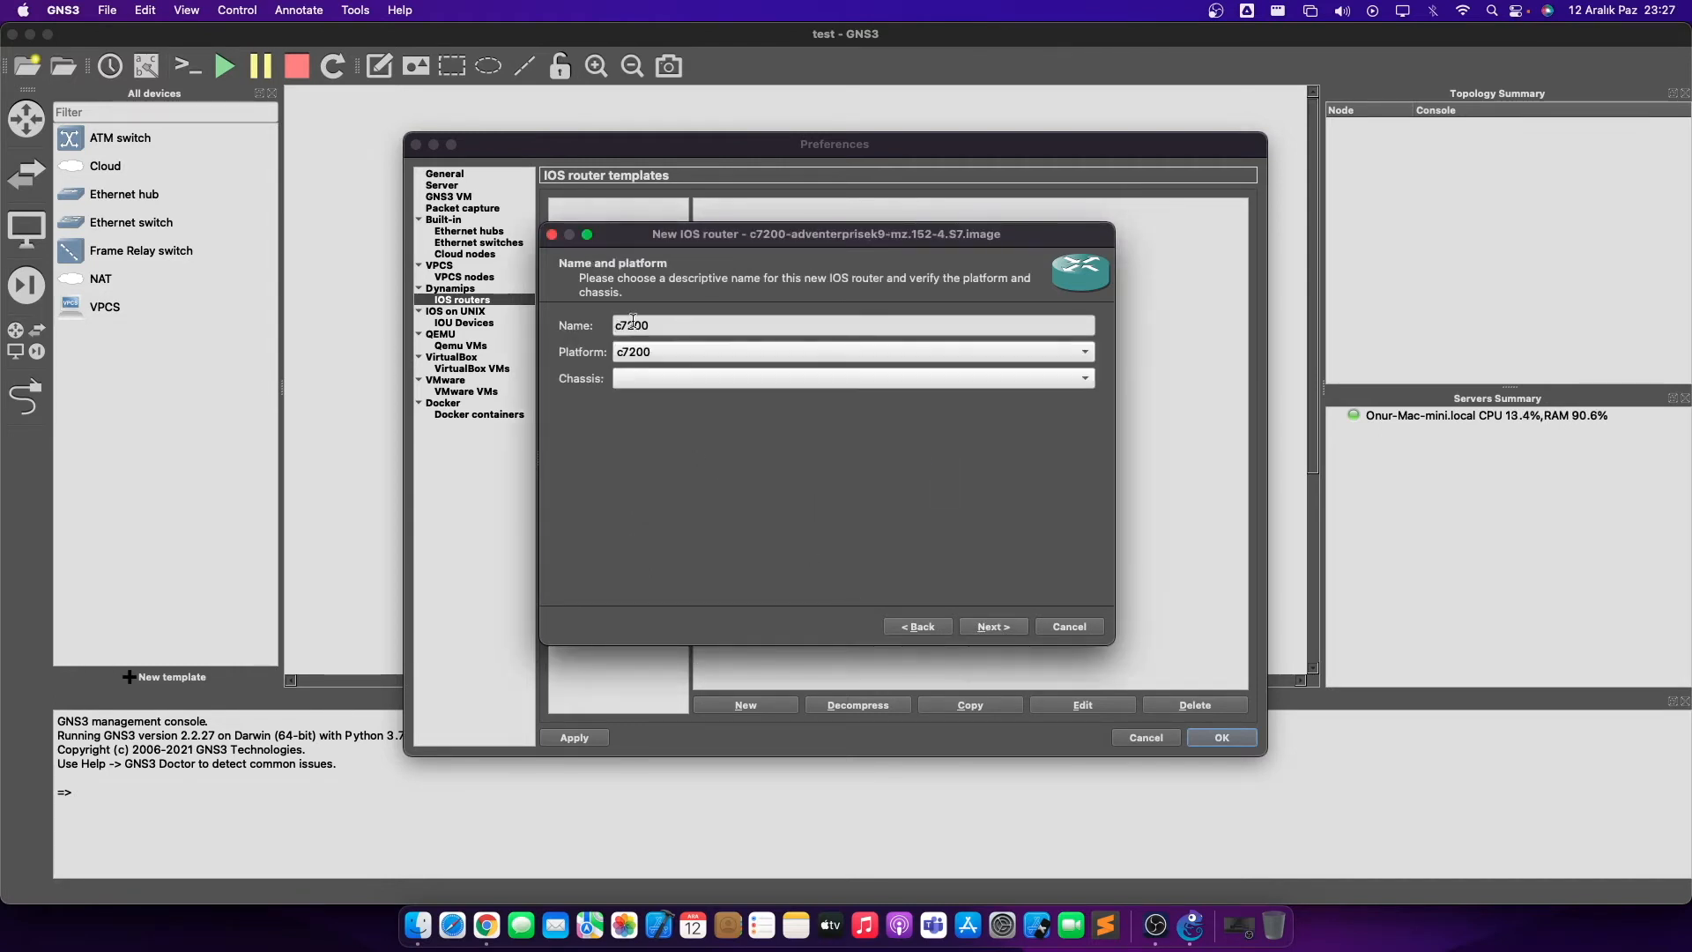
click(990, 628)
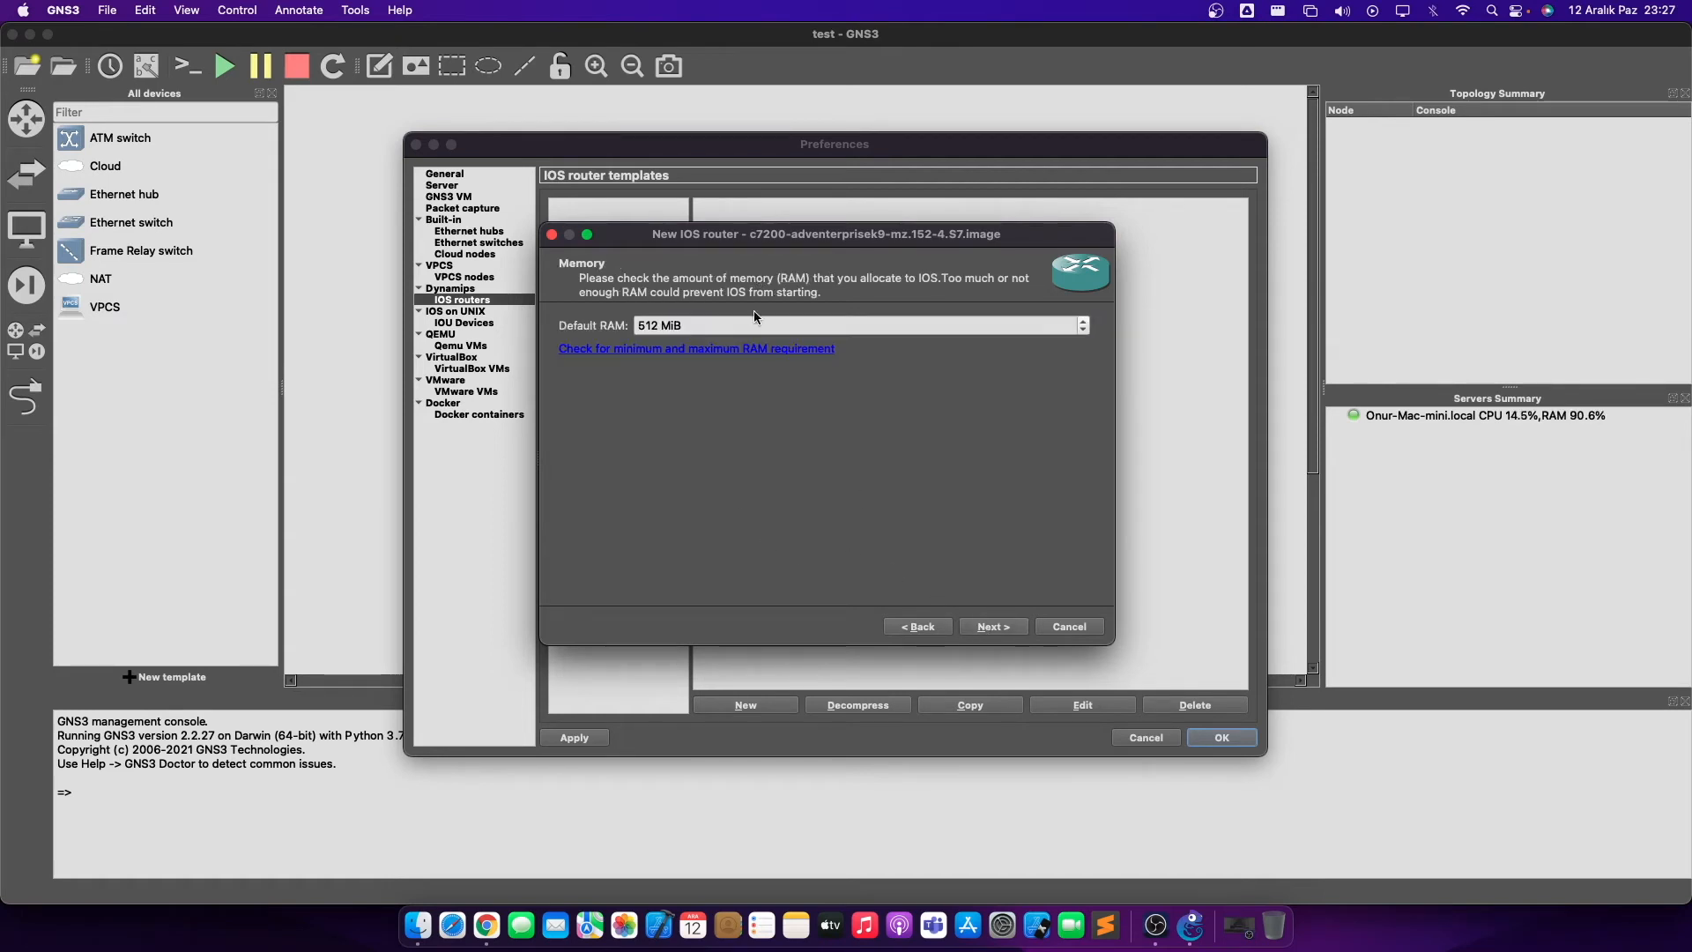
click(972, 629)
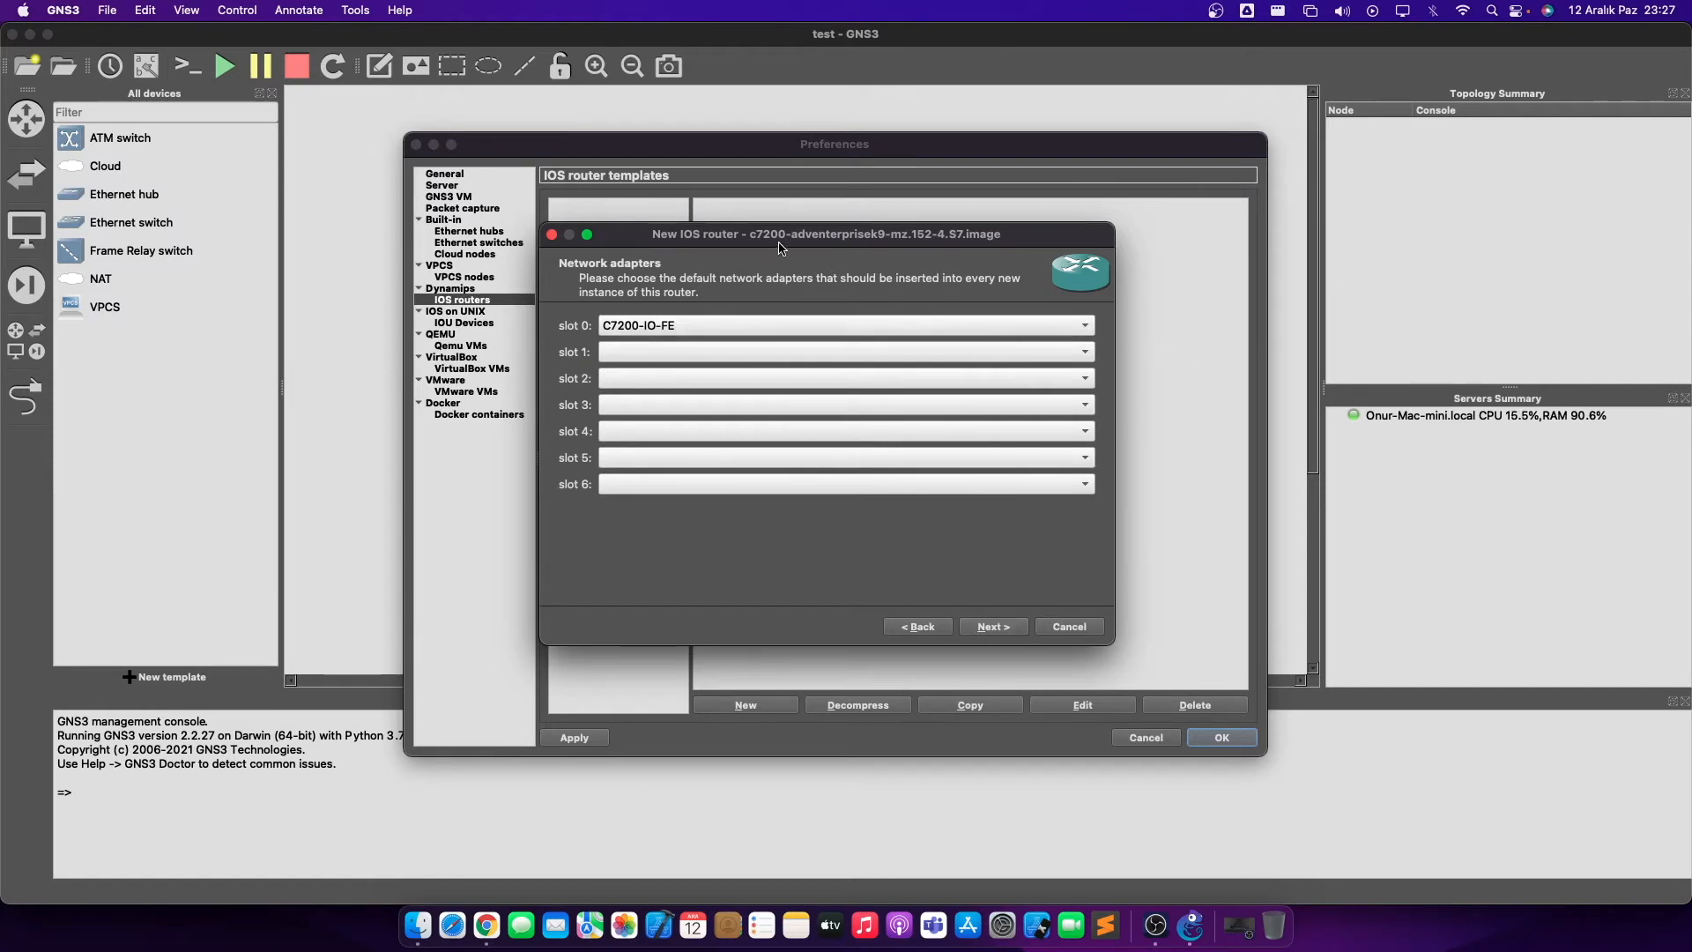
drag(781, 246, 824, 282)
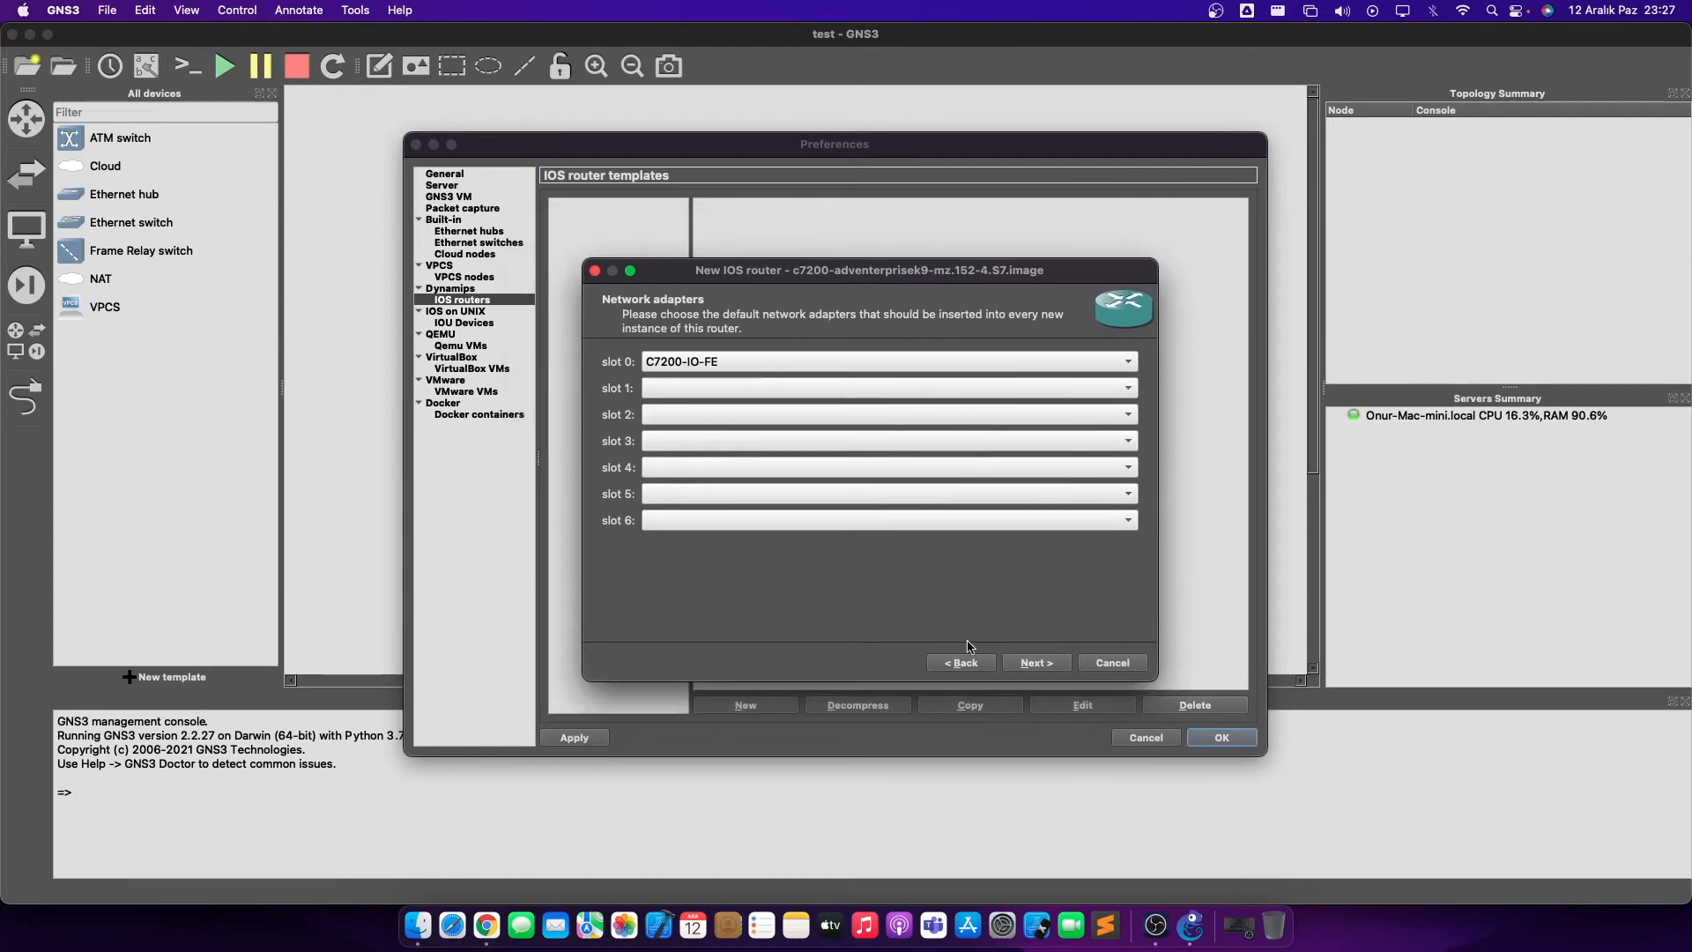
click(1045, 662)
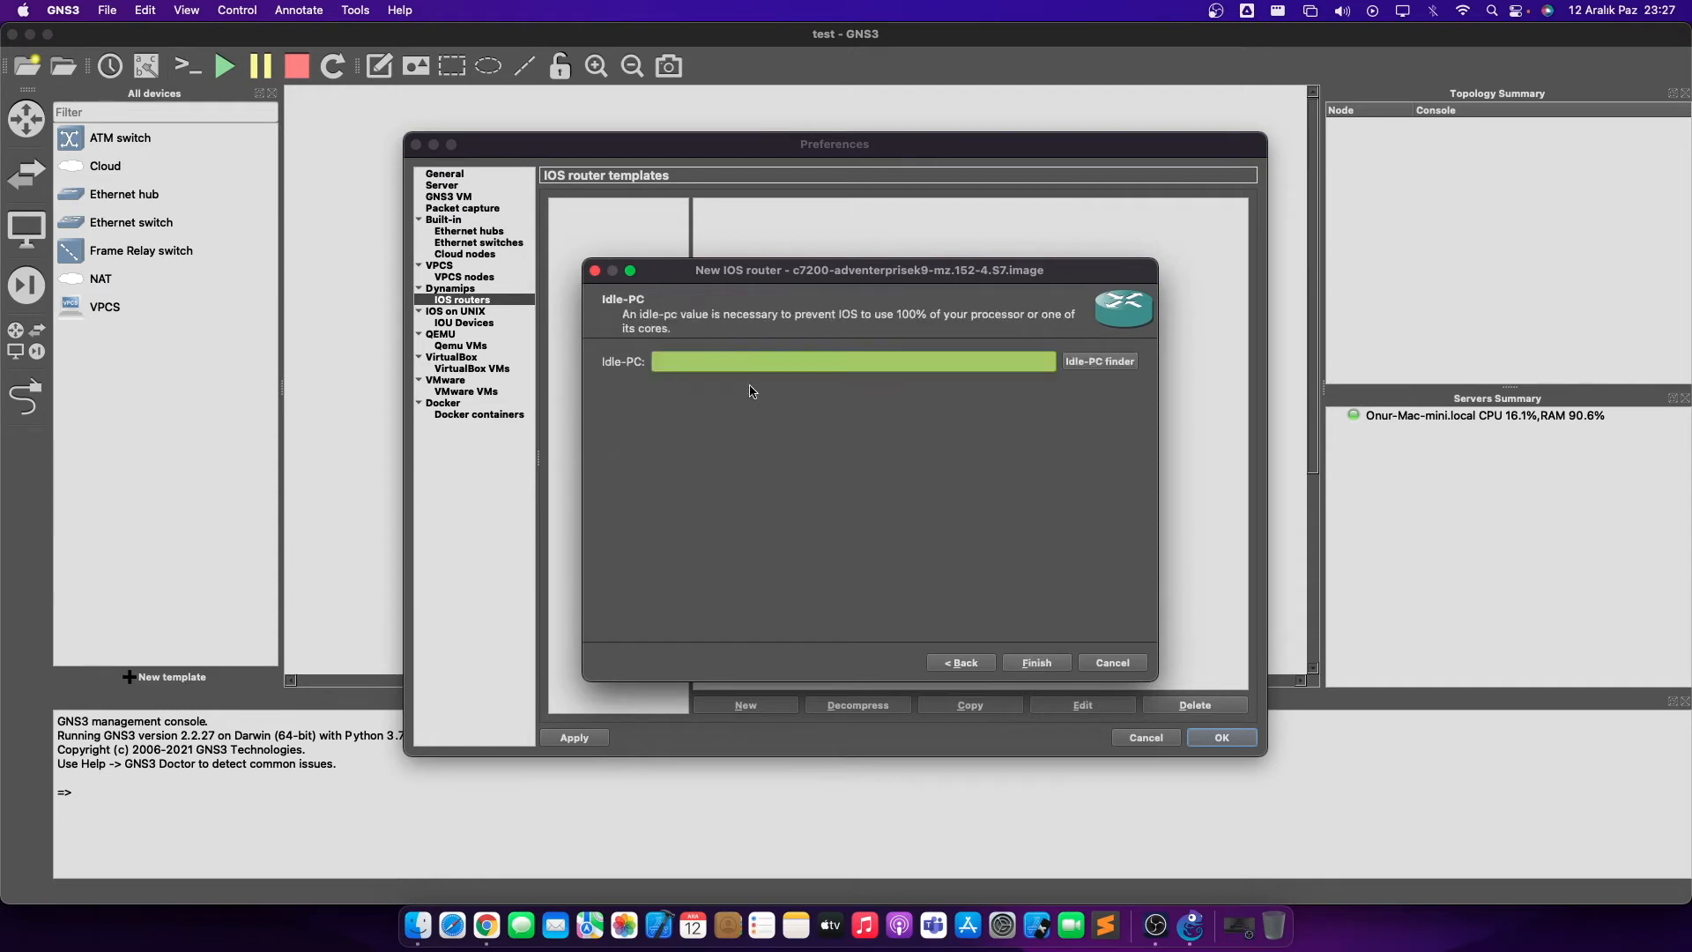
- Review slot 1 adapter options, leave it empty, then run the Idle-PC finder
click(961, 663)
click(744, 393)
click(784, 646)
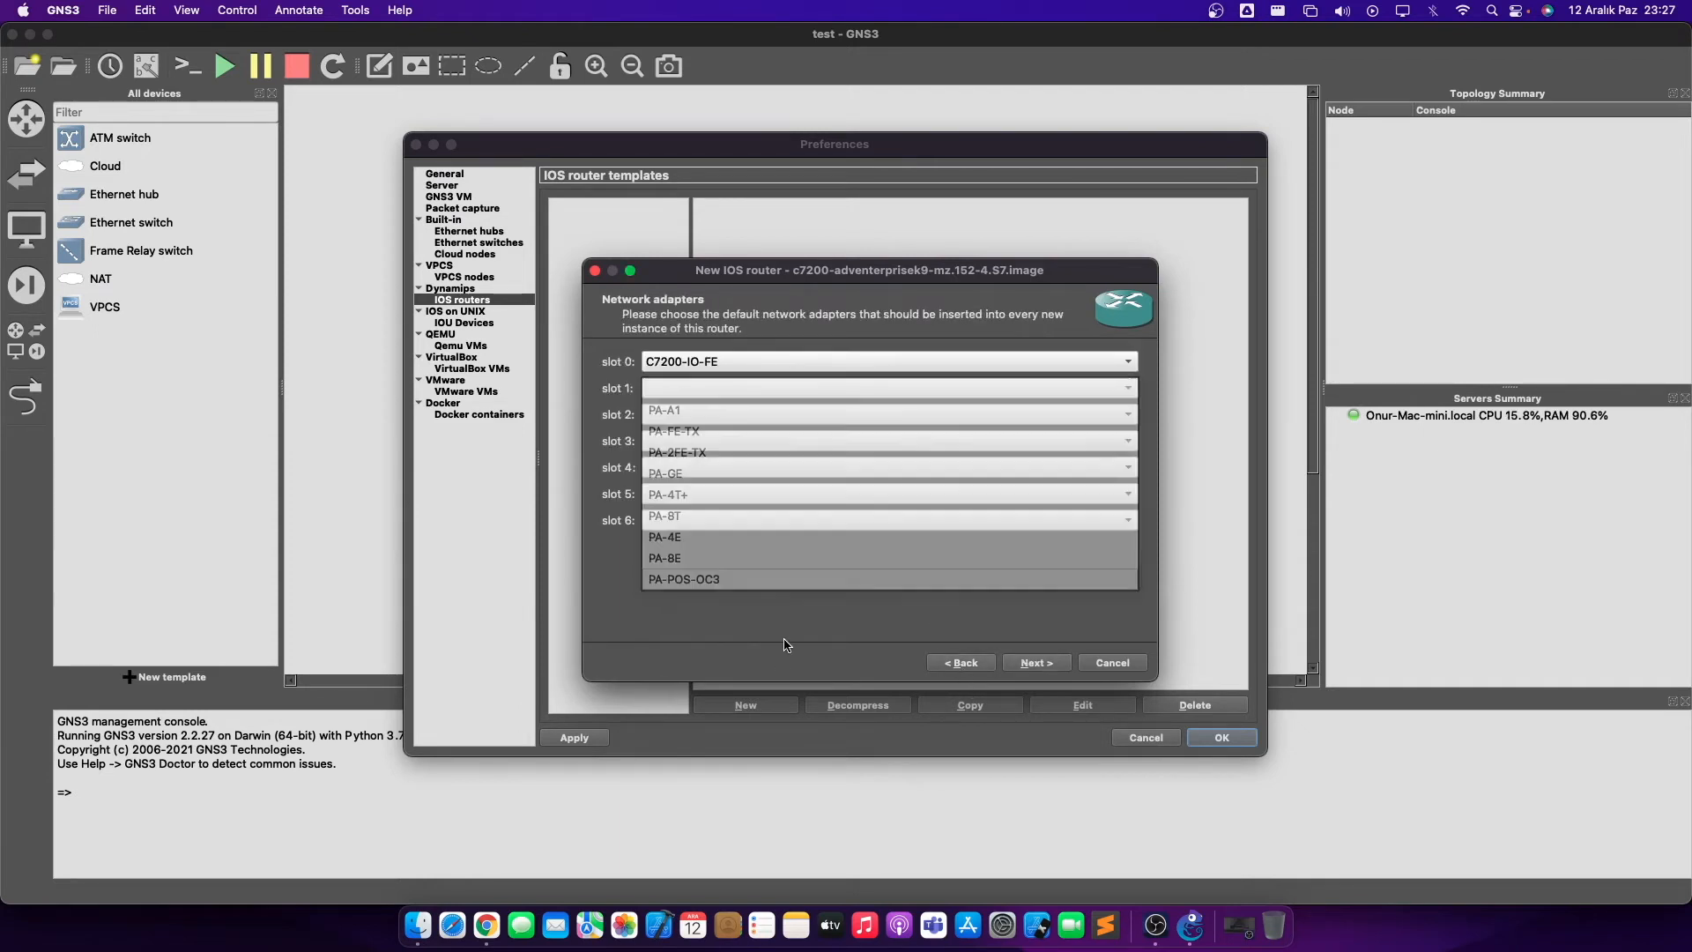
click(1036, 667)
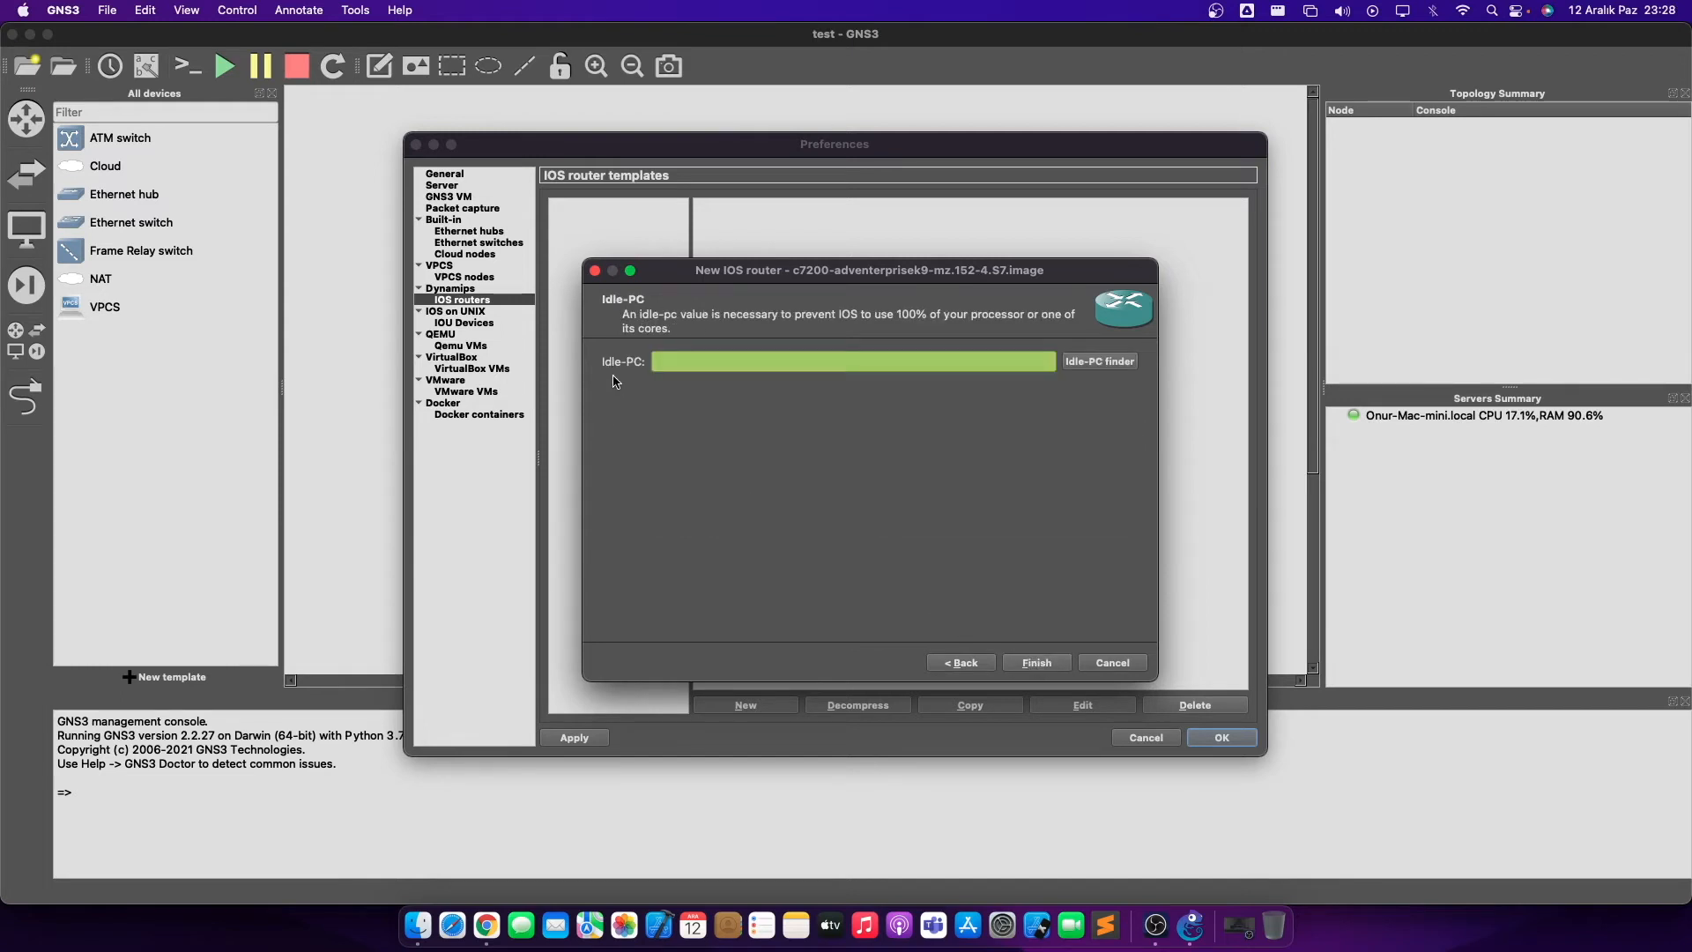
click(1069, 367)
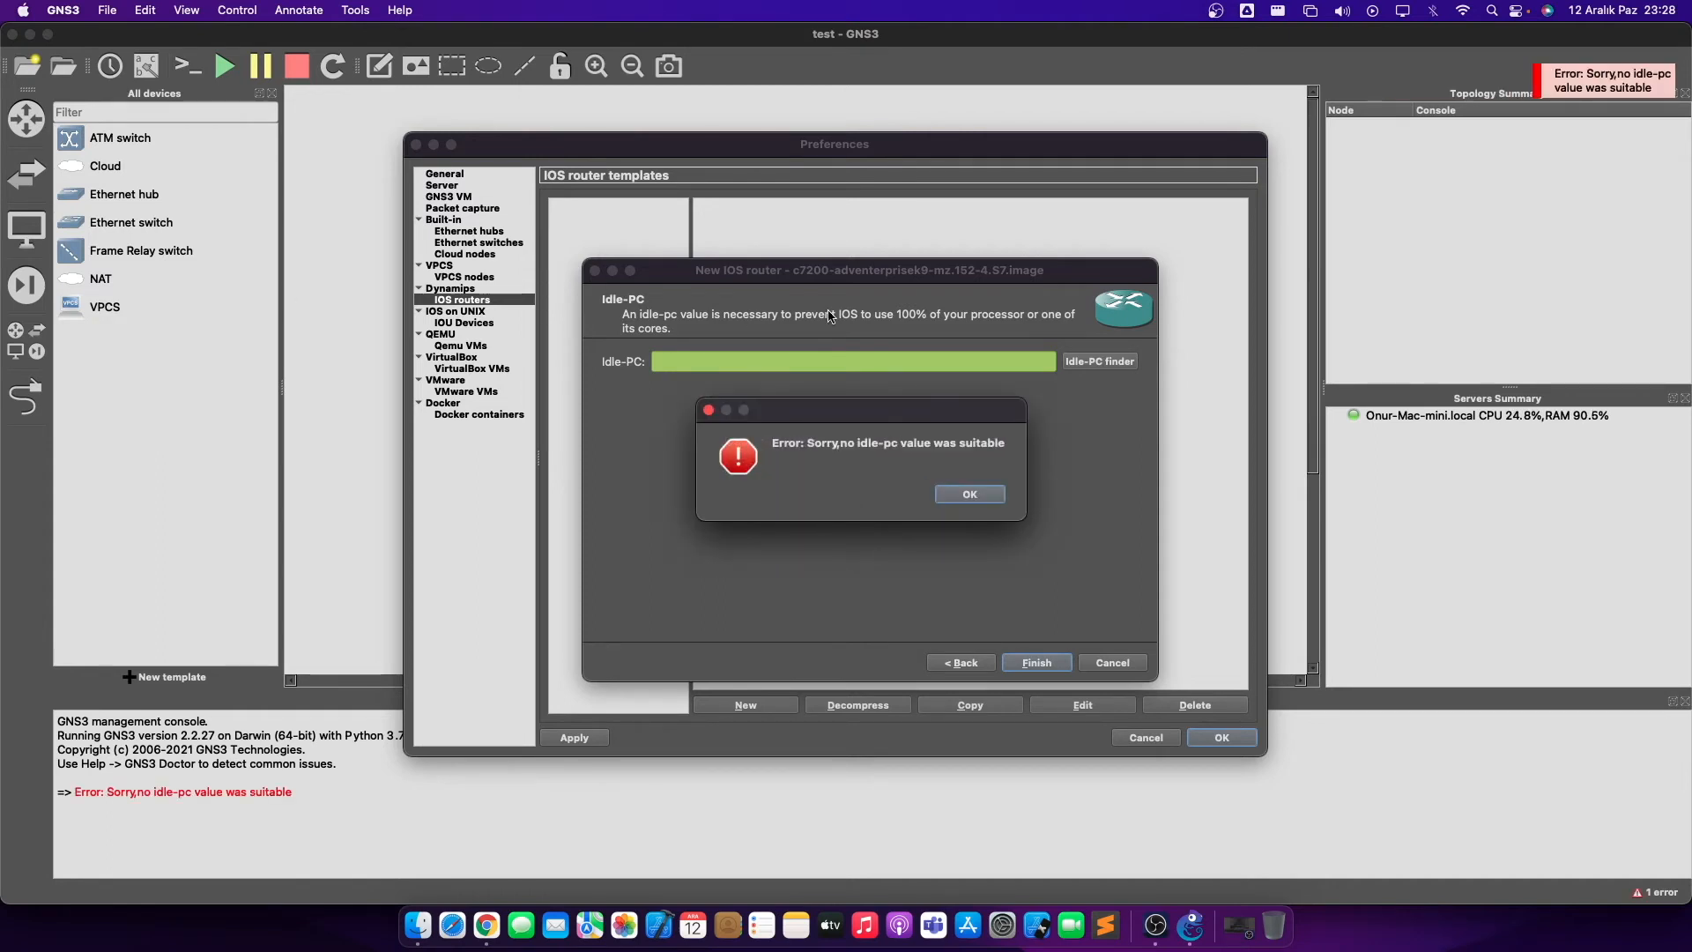
- Dismiss the no-suitable-idle-pc error, finish the c7200 template and close Preferences with OK
drag(879, 424, 858, 428)
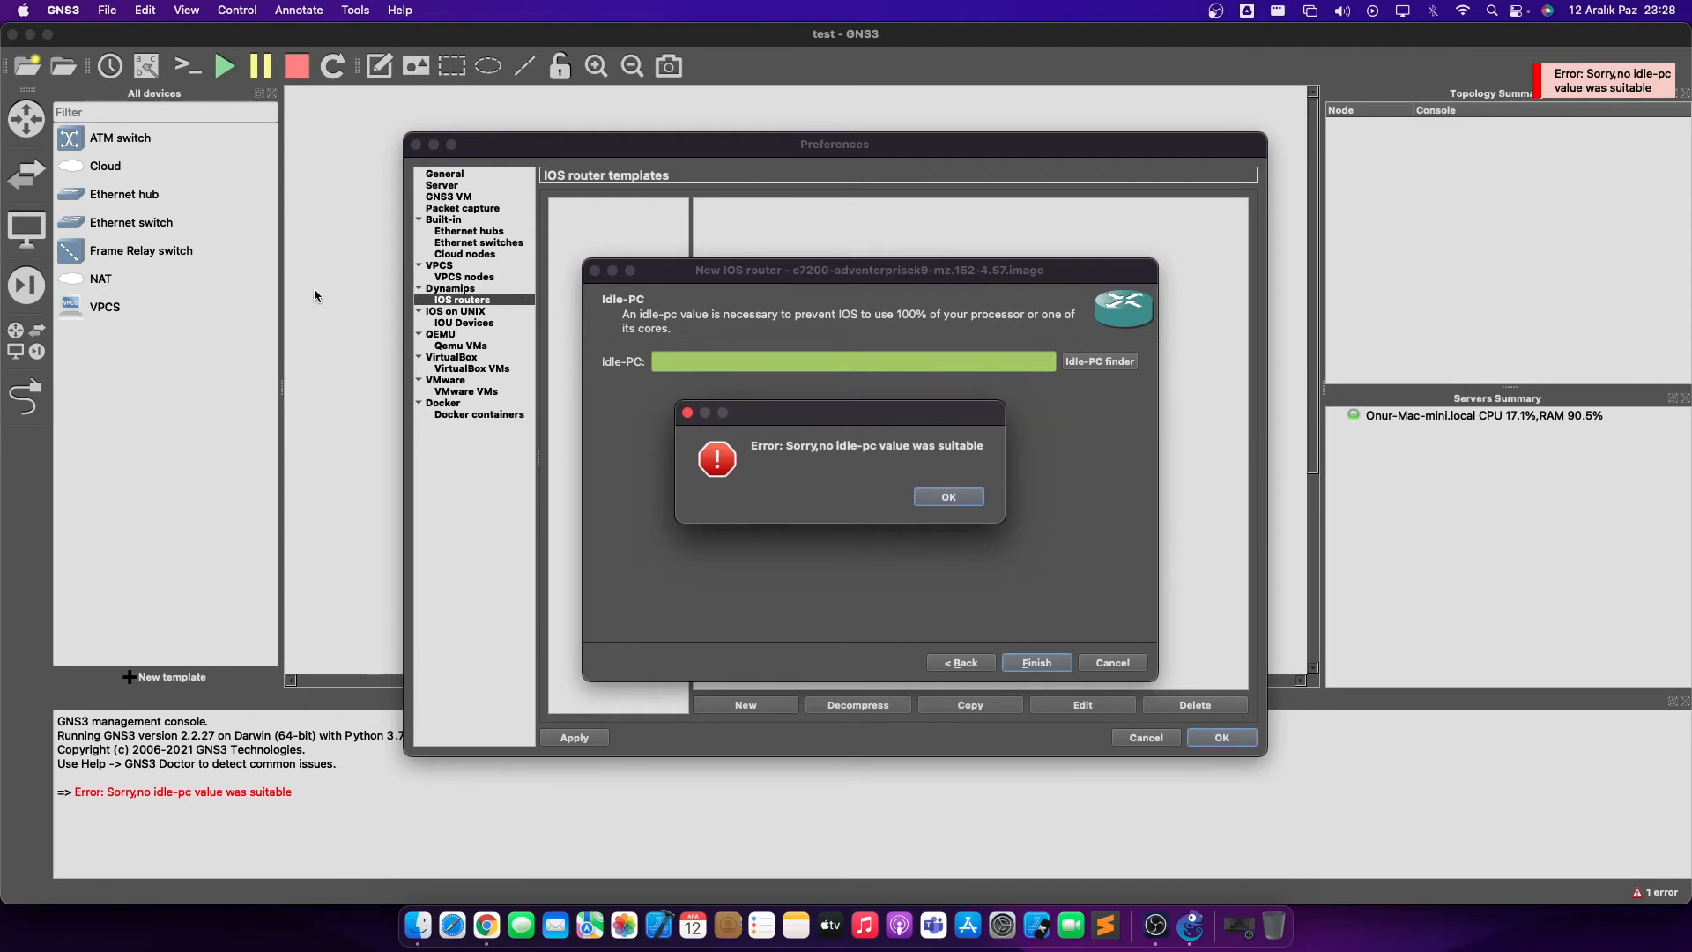
click(955, 497)
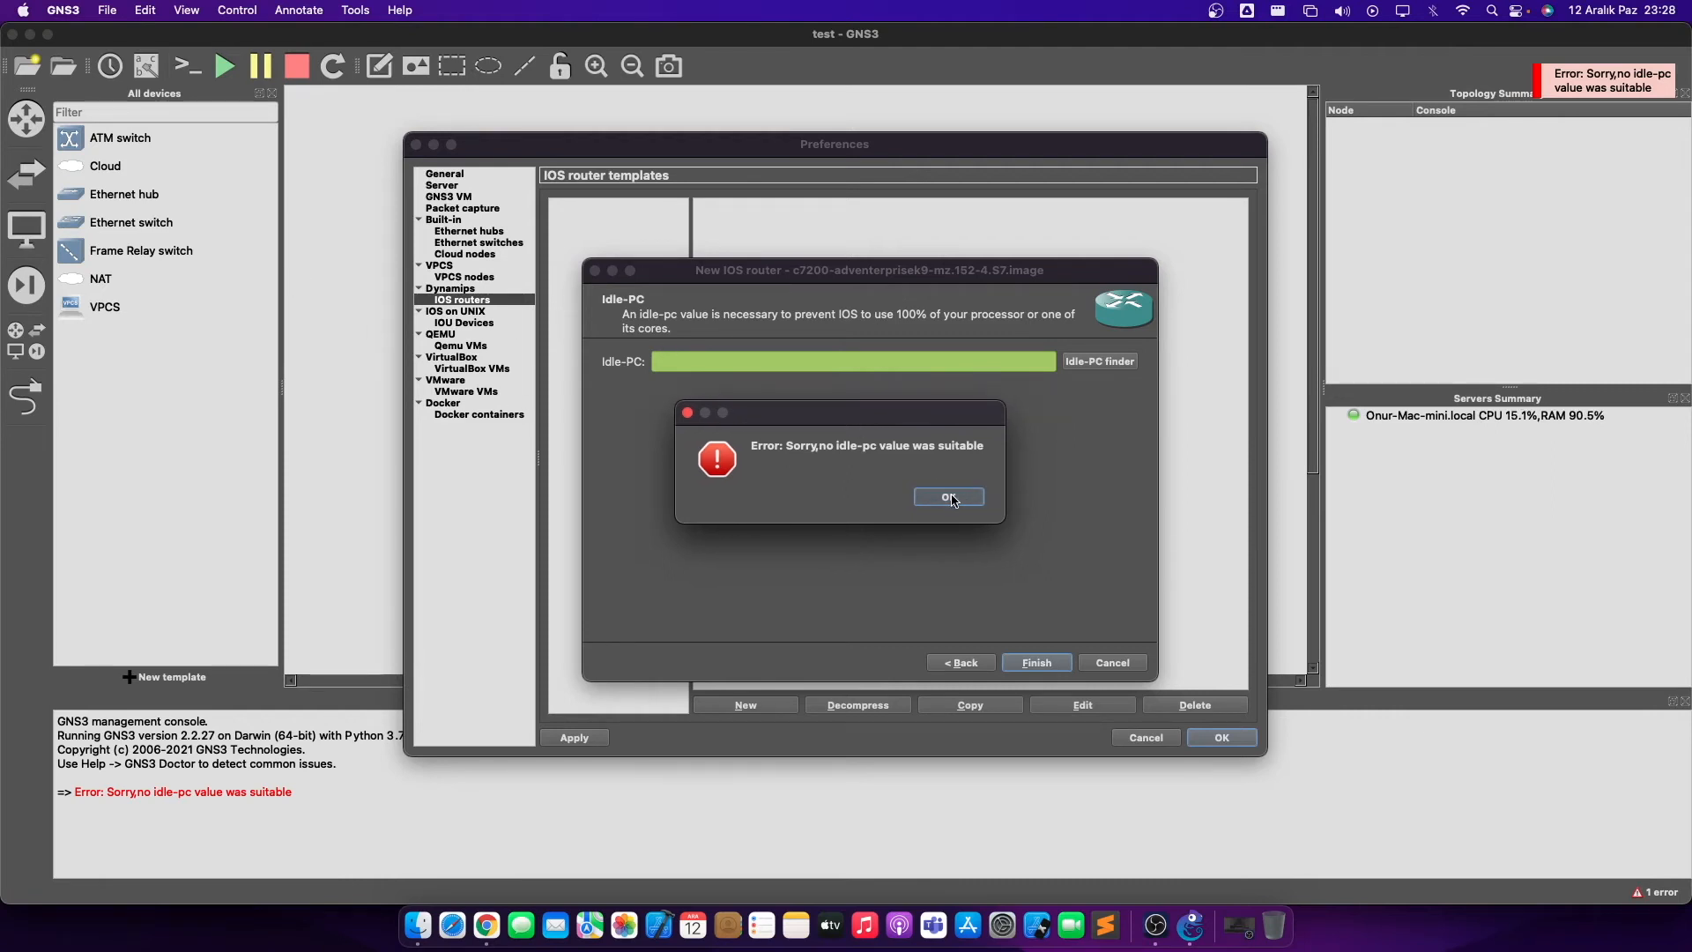
click(822, 319)
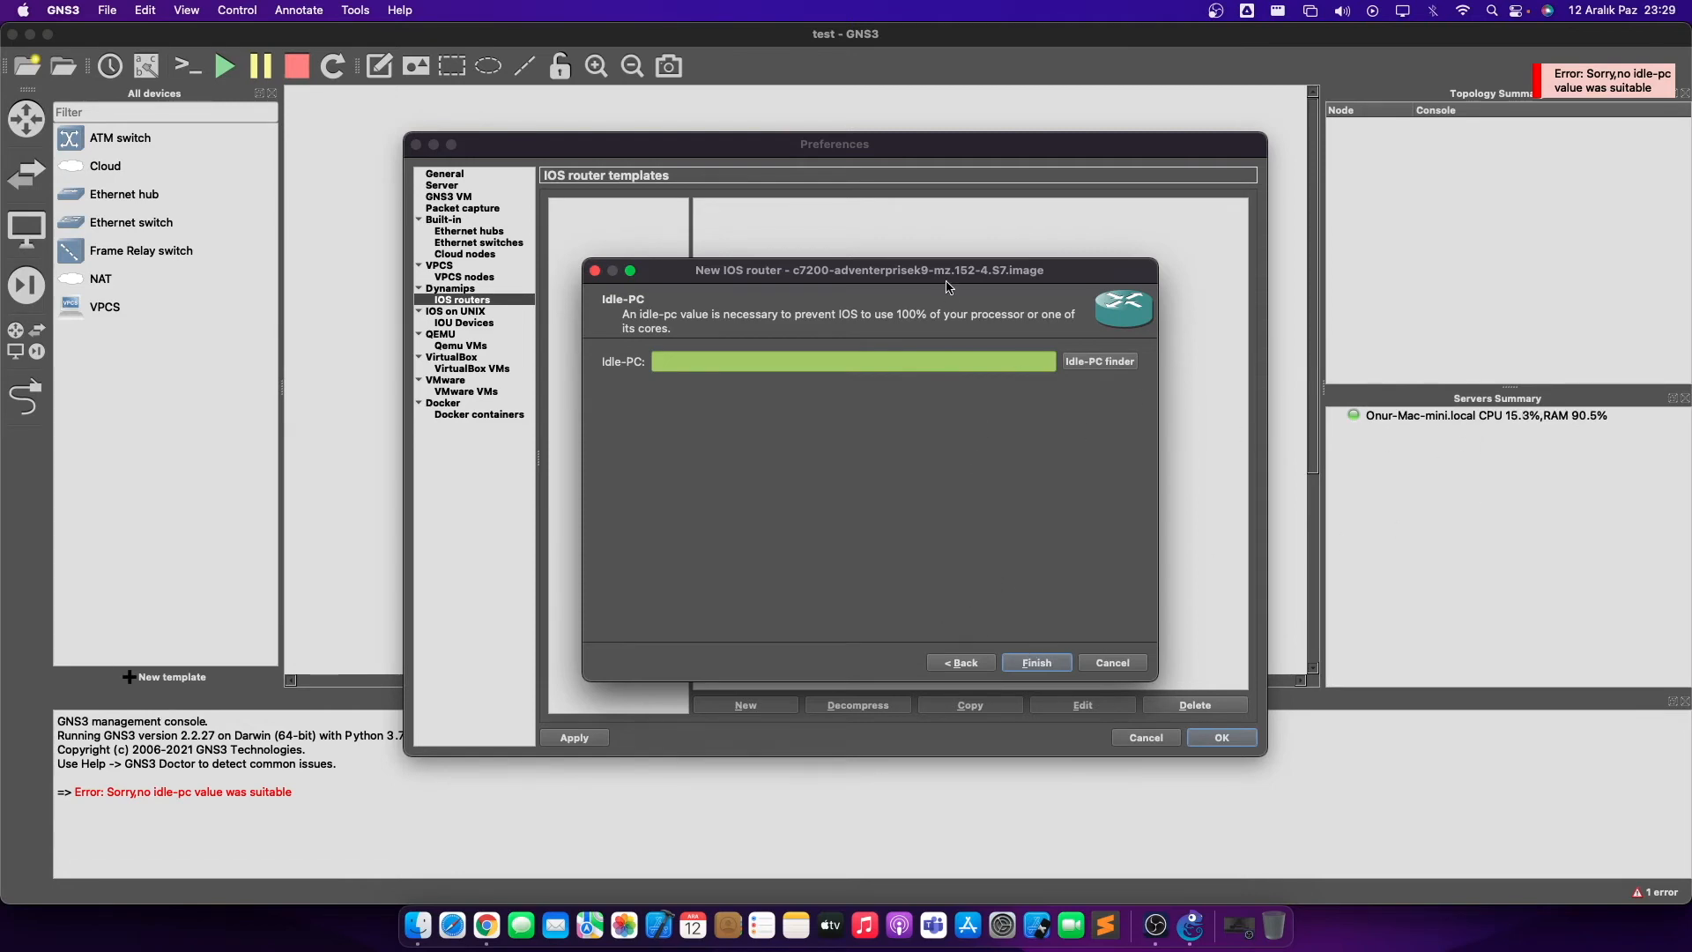
drag(948, 283, 955, 256)
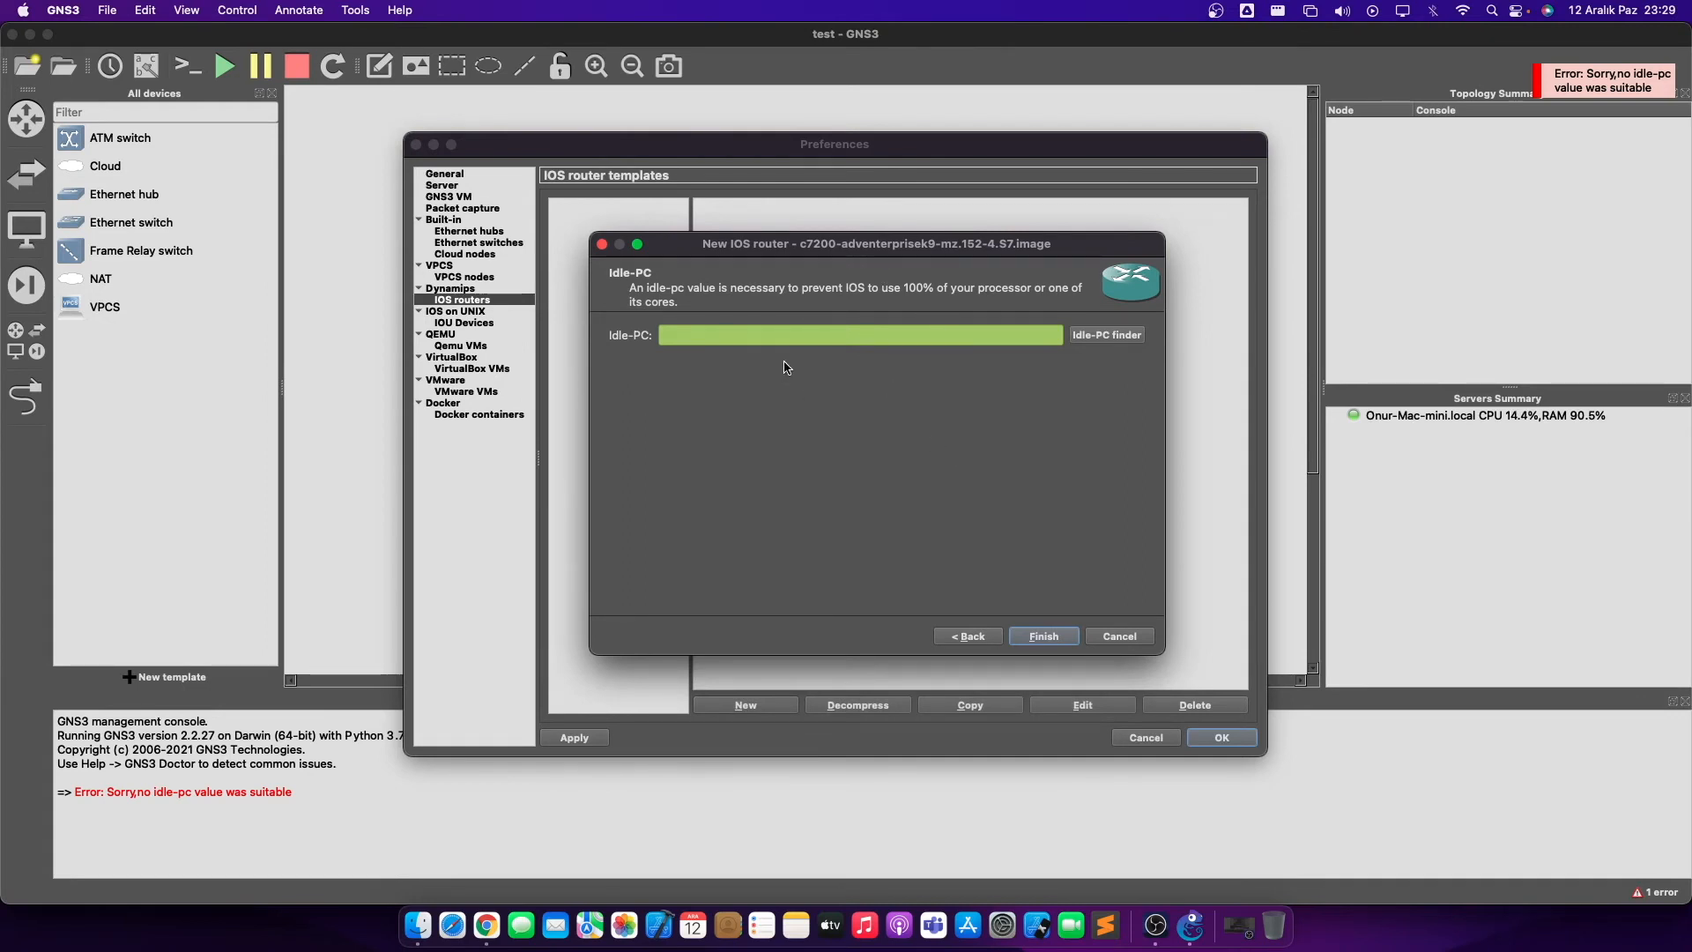
click(1042, 637)
click(1215, 742)
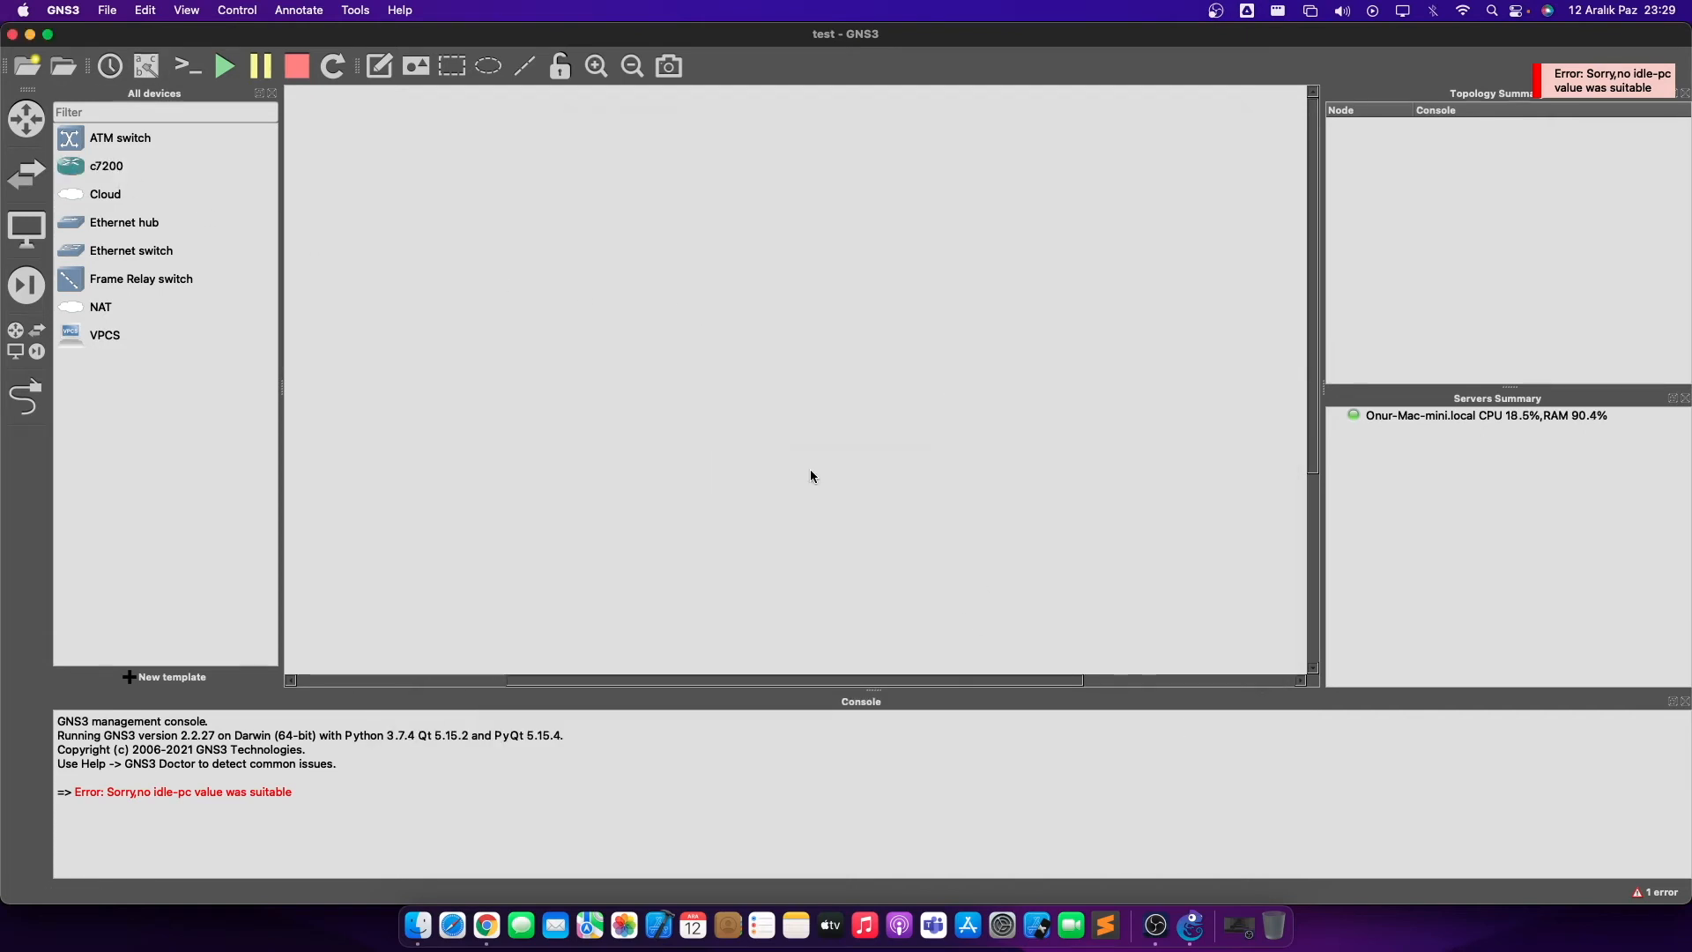
- Place c7200 router R1 in the canvas centre and start it
drag(163, 175, 820, 367)
right_click(817, 361)
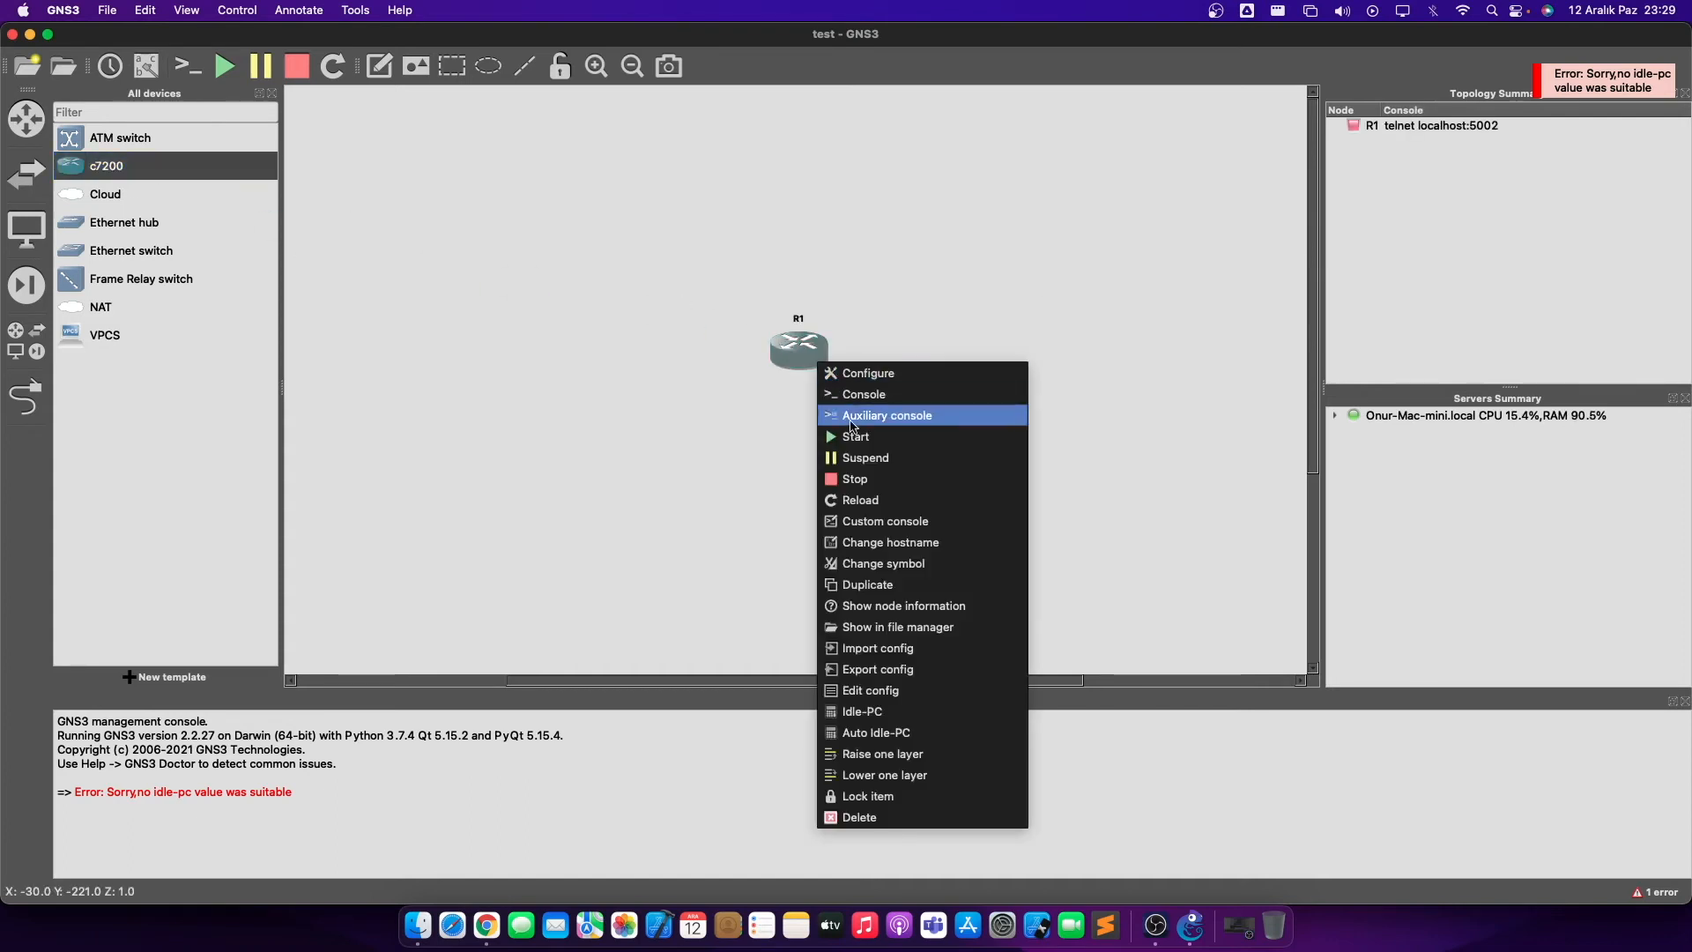
click(853, 432)
right_click(806, 360)
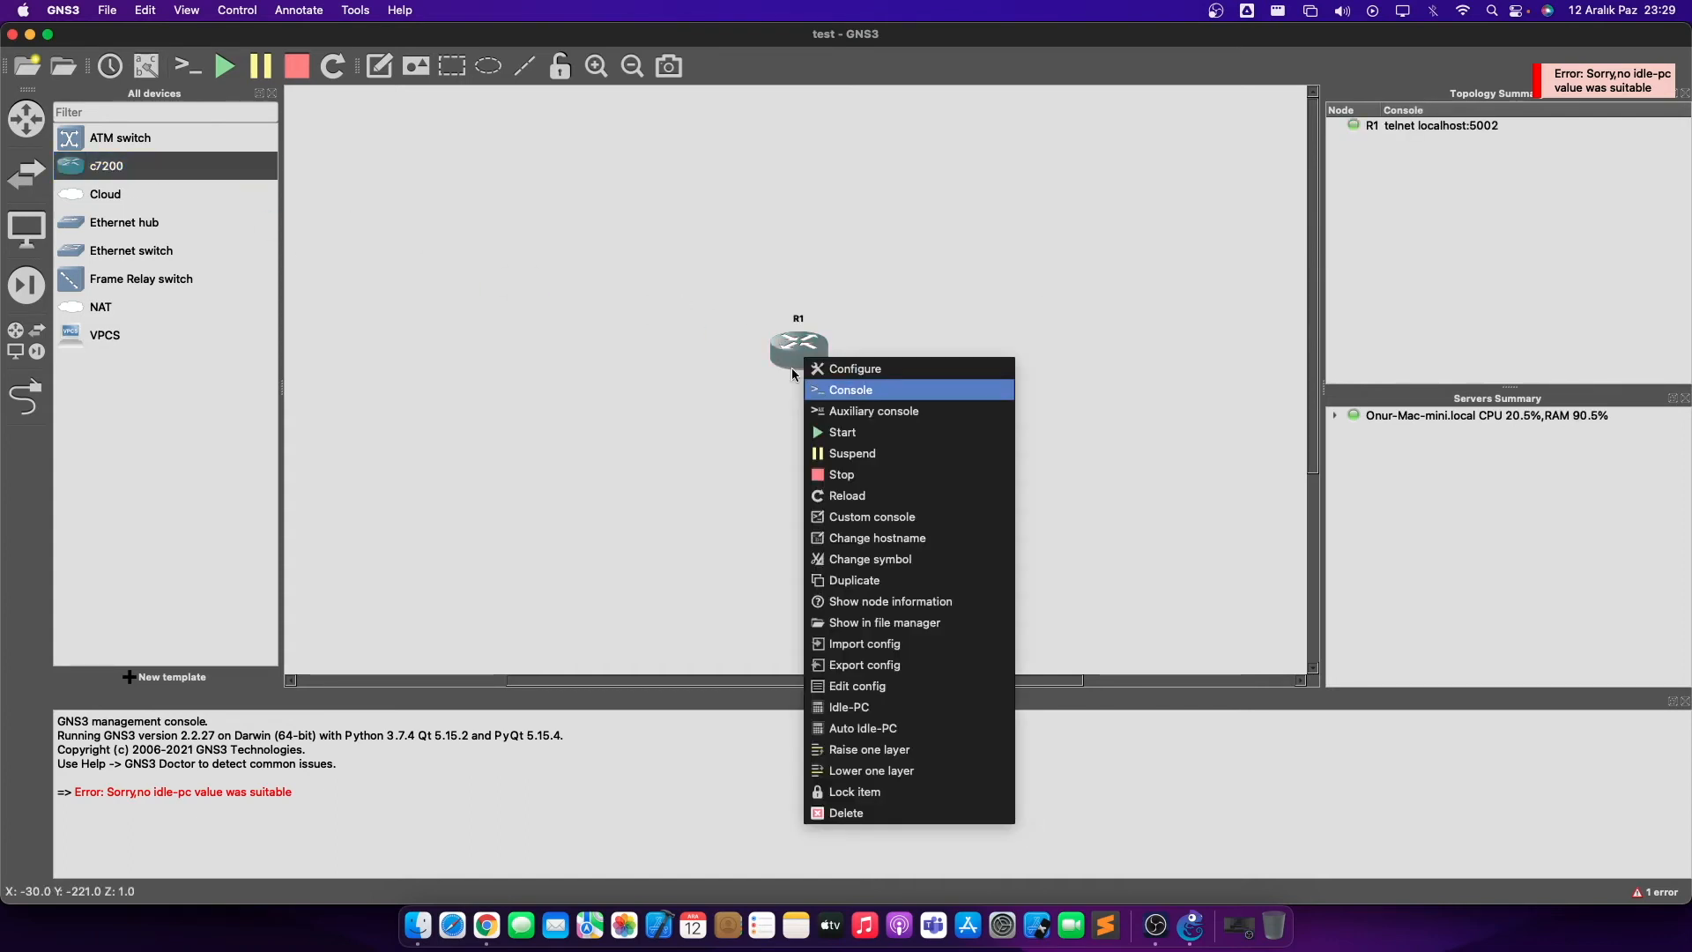
click(609, 323)
- Add router R2 to the right of R1, abandoning an early link attempt
drag(106, 166, 1082, 353)
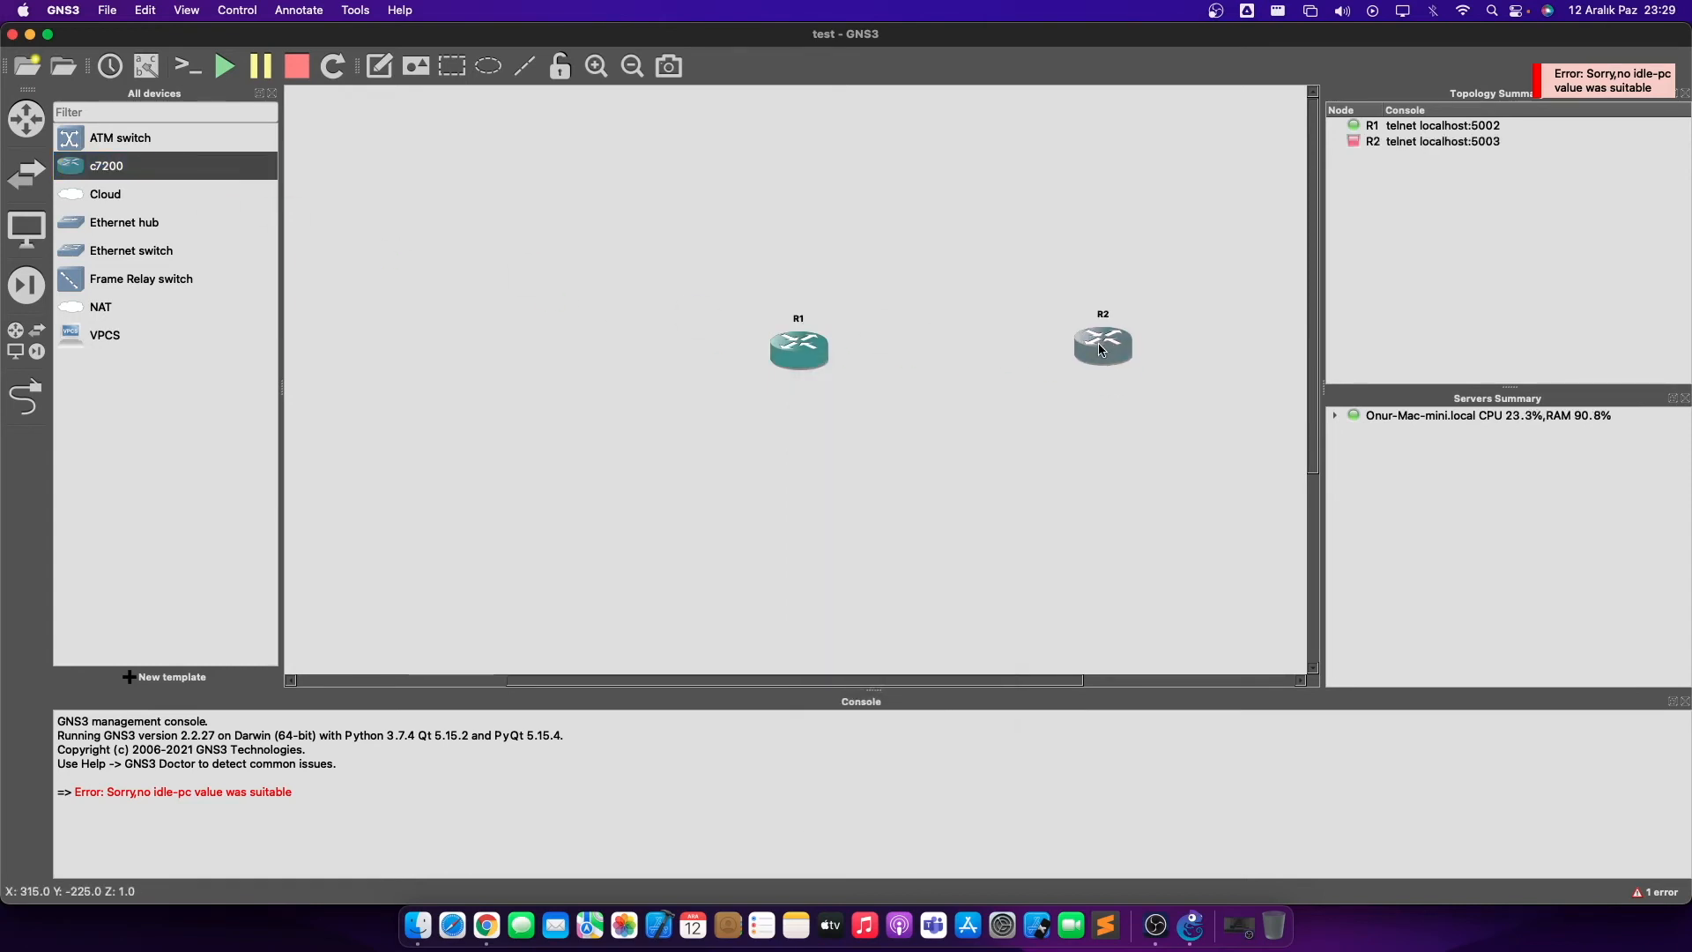
click(40, 380)
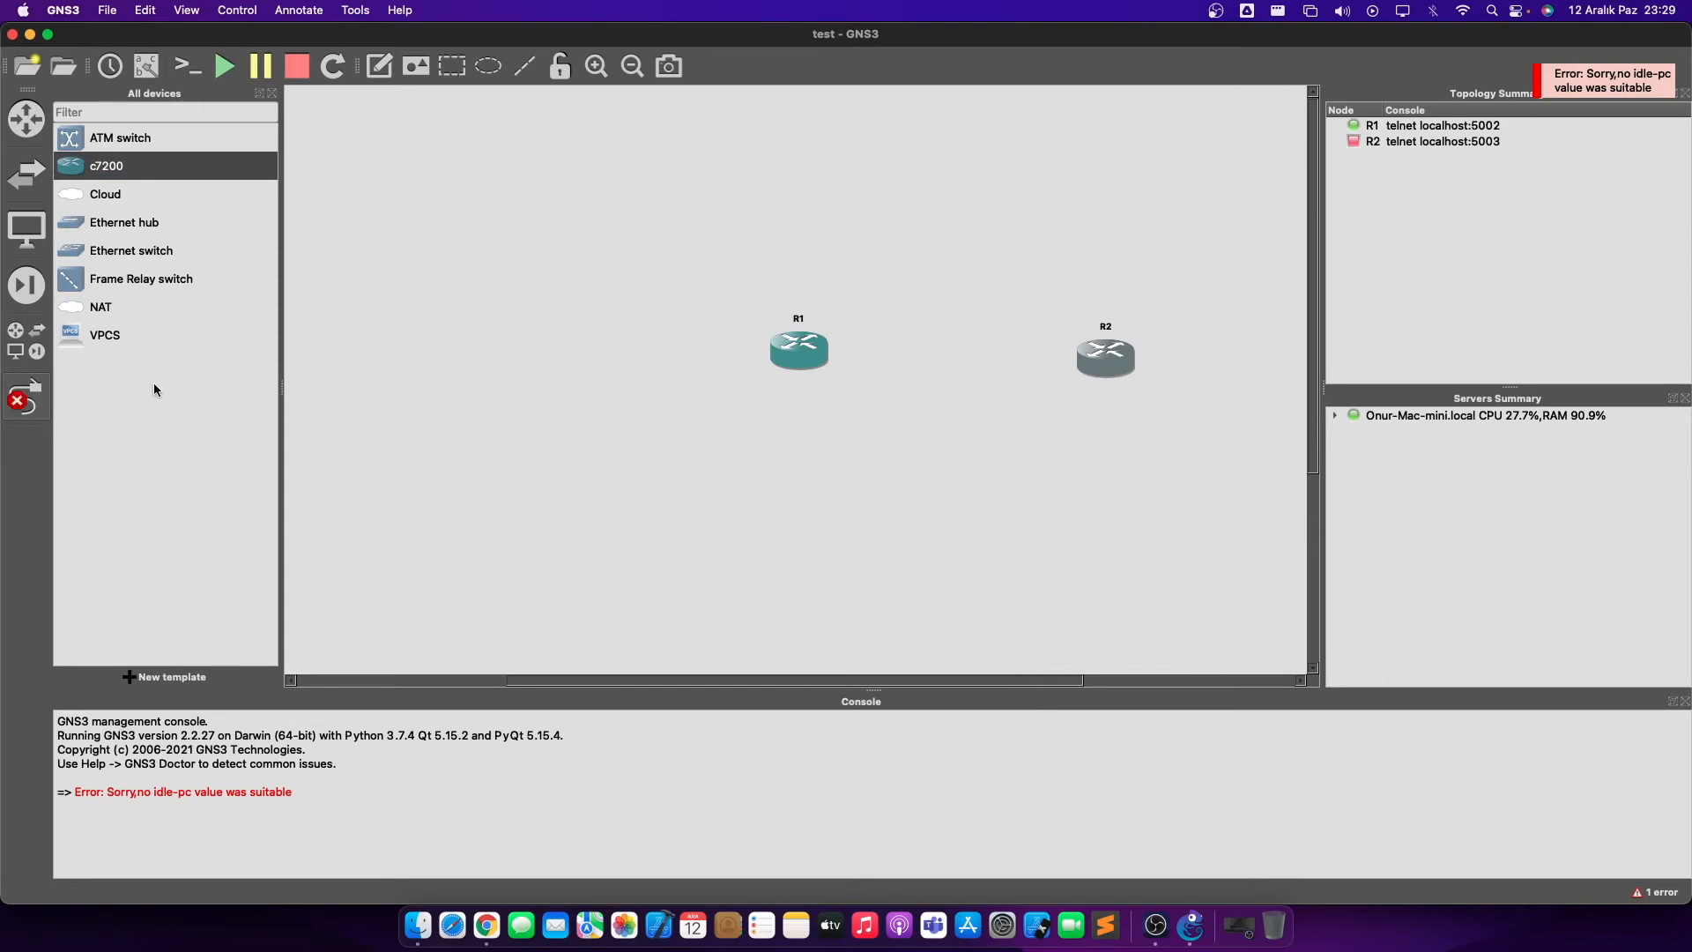
click(818, 352)
click(882, 363)
key(Escape)
- Place Ethernet switch Switch1 between R1 and R2, and router R3 above Switch1
click(123, 252)
drag(124, 255, 957, 377)
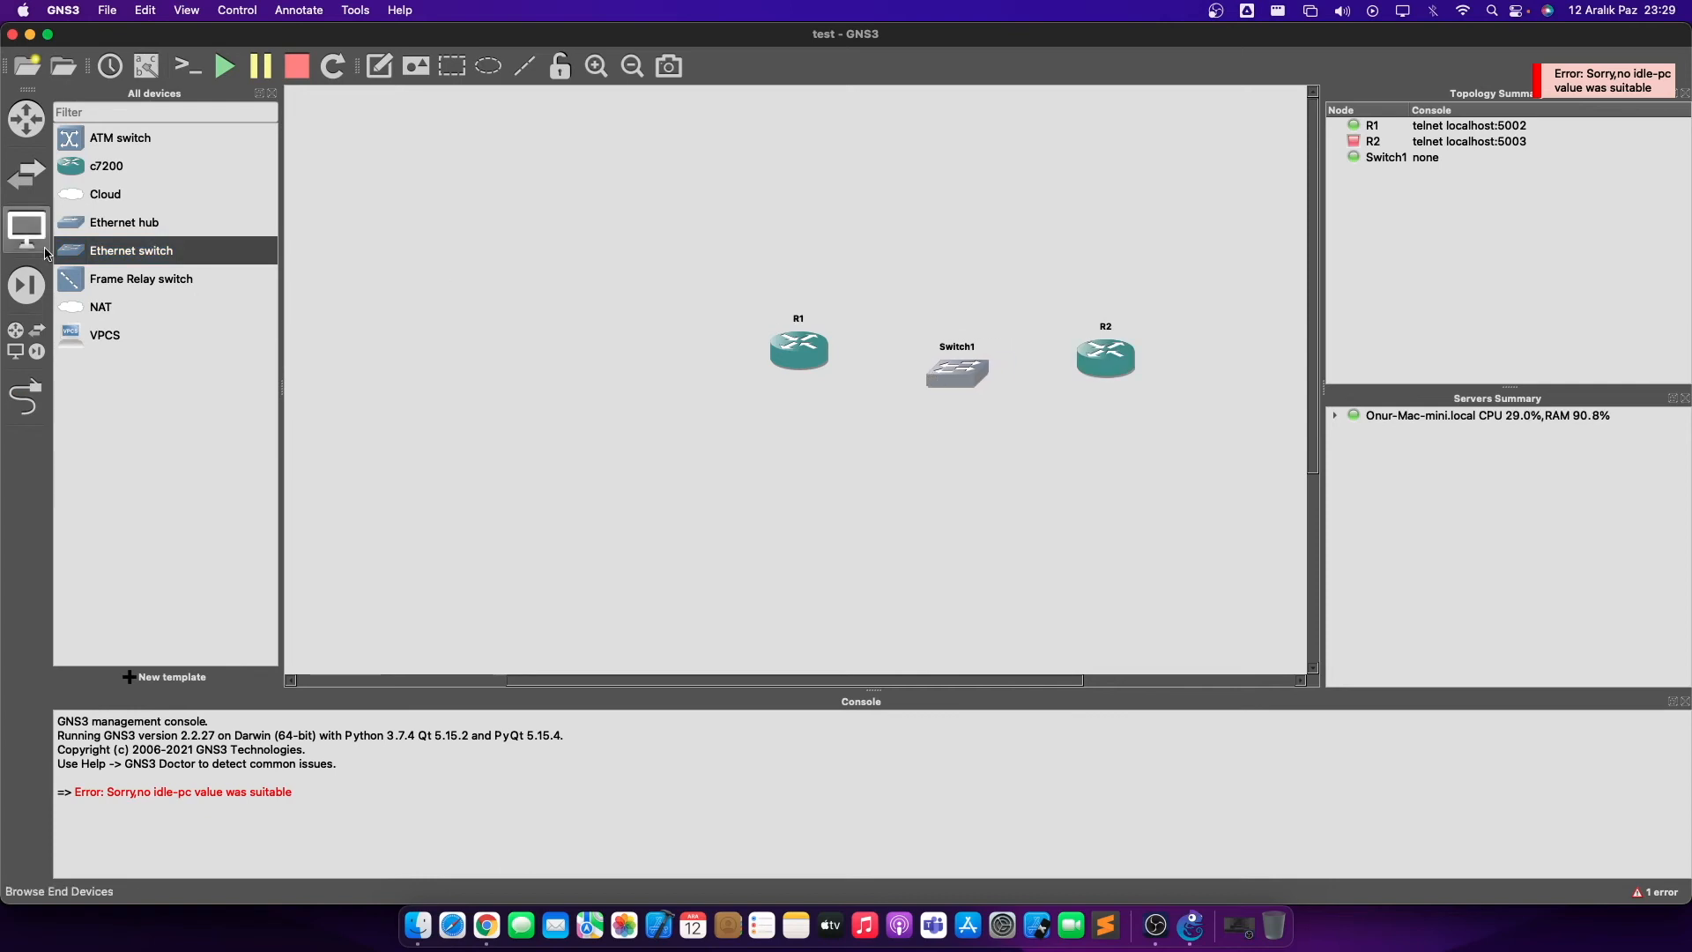
drag(105, 167, 1000, 231)
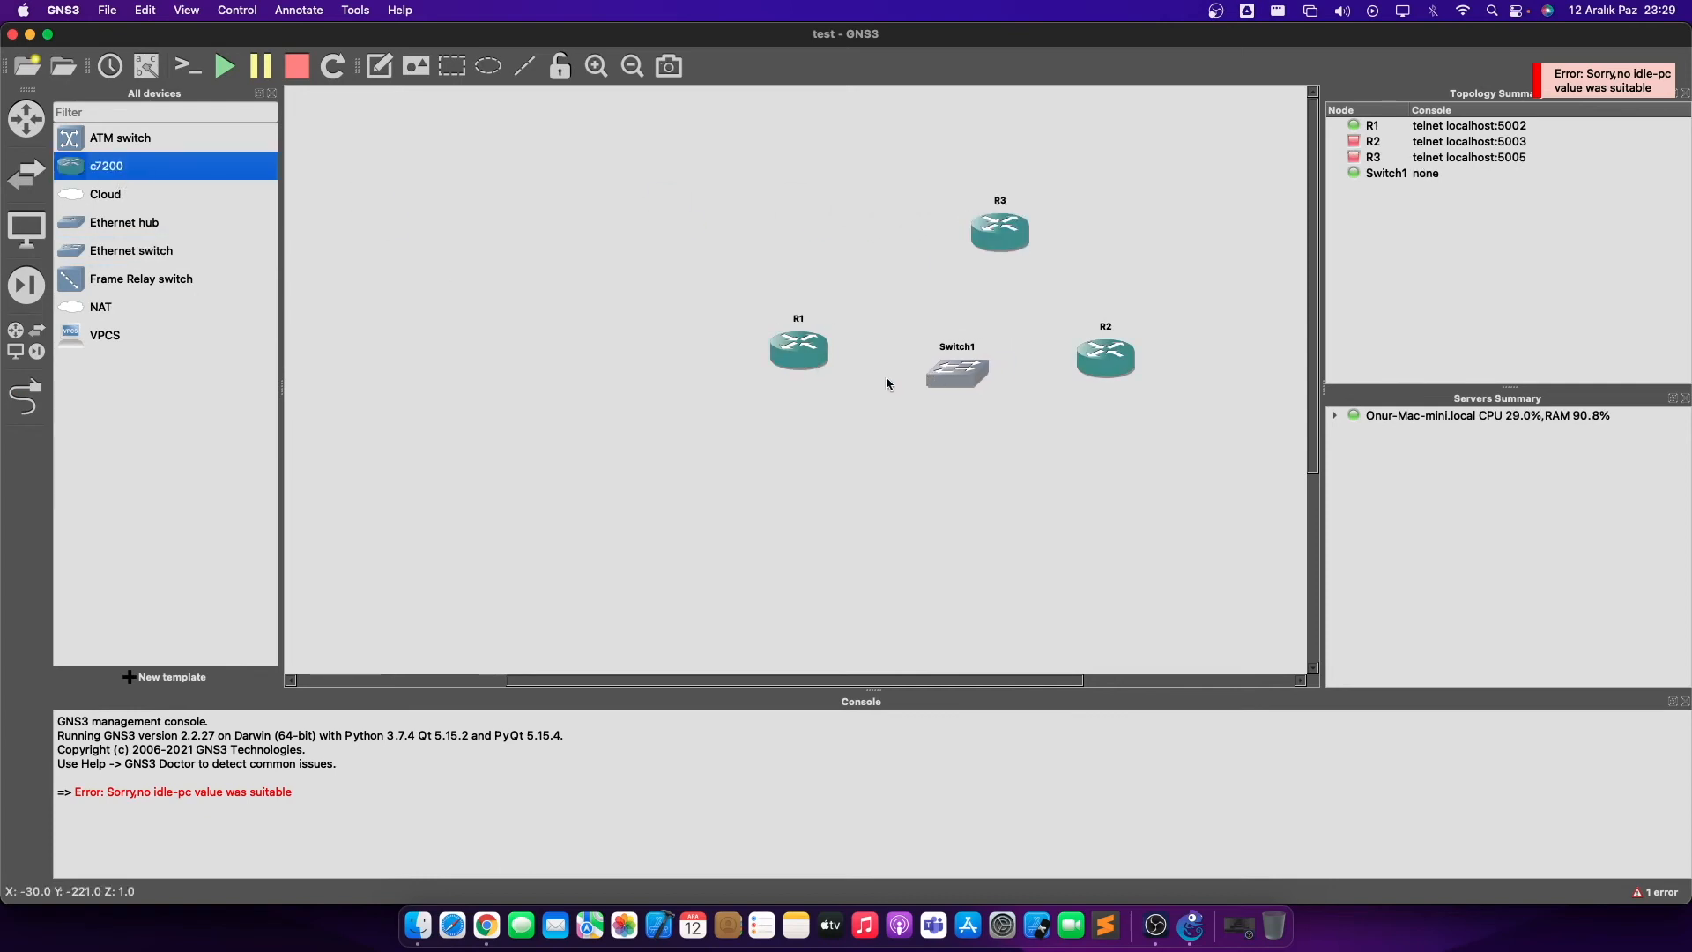
- Adjust R1 and R2 positions so they line up on either side of Switch1
drag(817, 358, 824, 348)
click(996, 240)
drag(1125, 374, 1123, 385)
click(805, 344)
drag(805, 344, 798, 368)
click(894, 321)
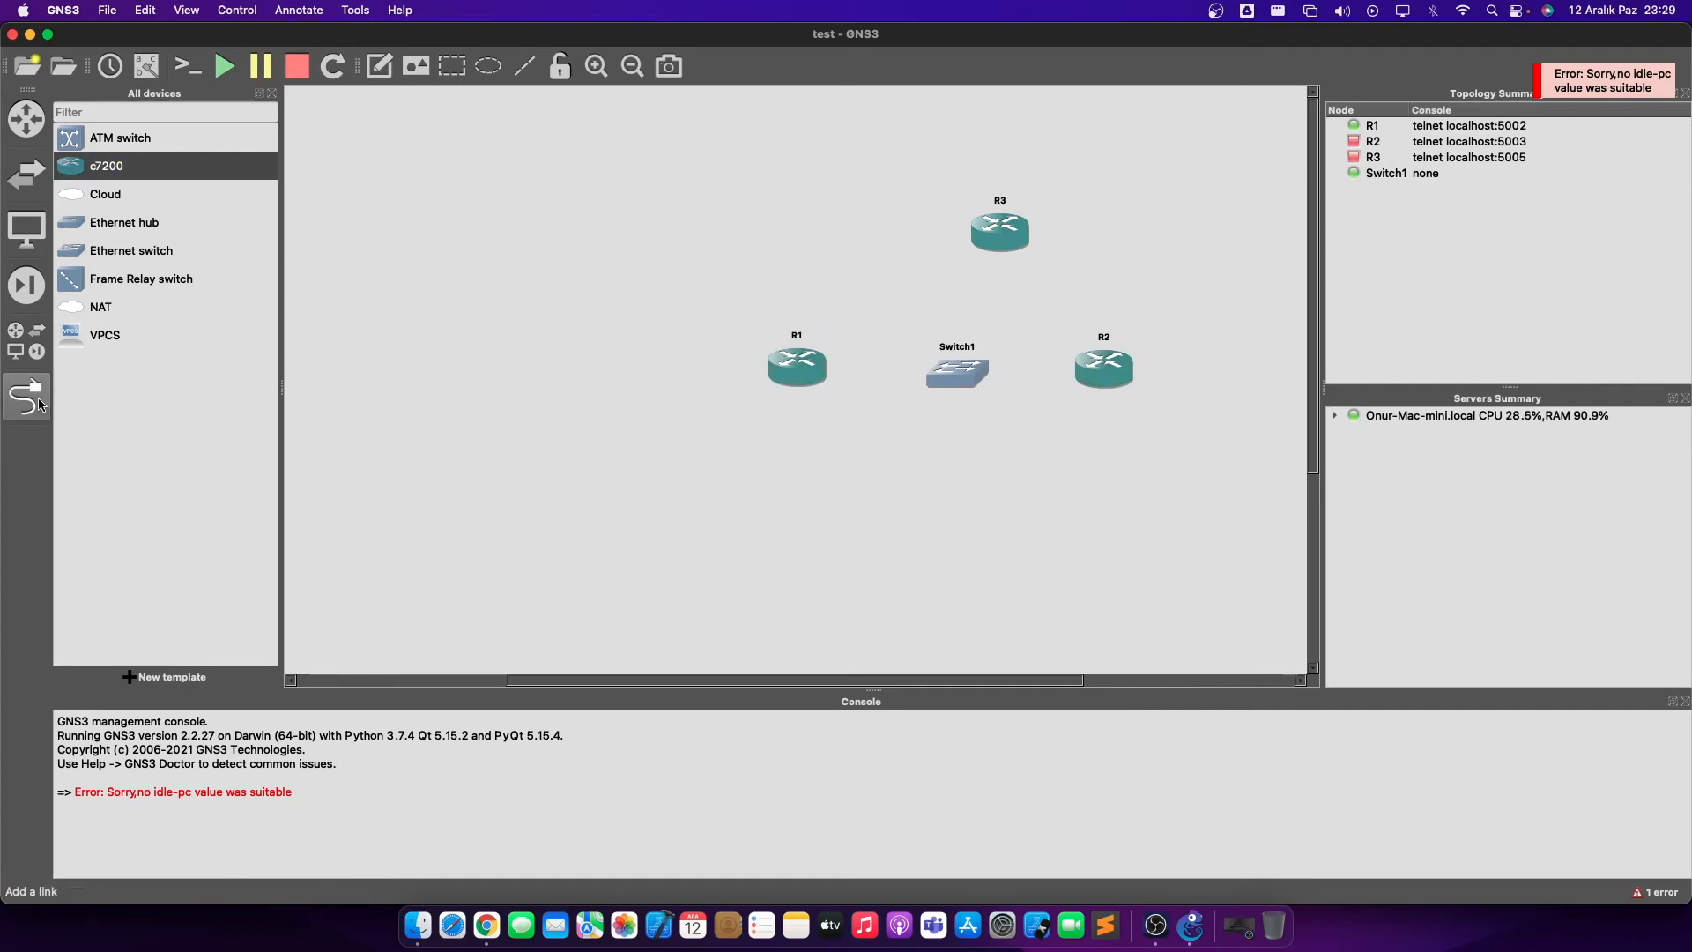
- Link R1's FastEthernet0/0 to Switch1's Ethernet0 port
click(15, 398)
click(797, 369)
click(846, 377)
click(952, 375)
click(998, 381)
- Link R2 to Switch1 Ethernet1 and R3's FastEthernet0/0 to Switch1 Ethernet2
click(1116, 367)
click(1132, 380)
click(954, 369)
click(996, 397)
click(997, 234)
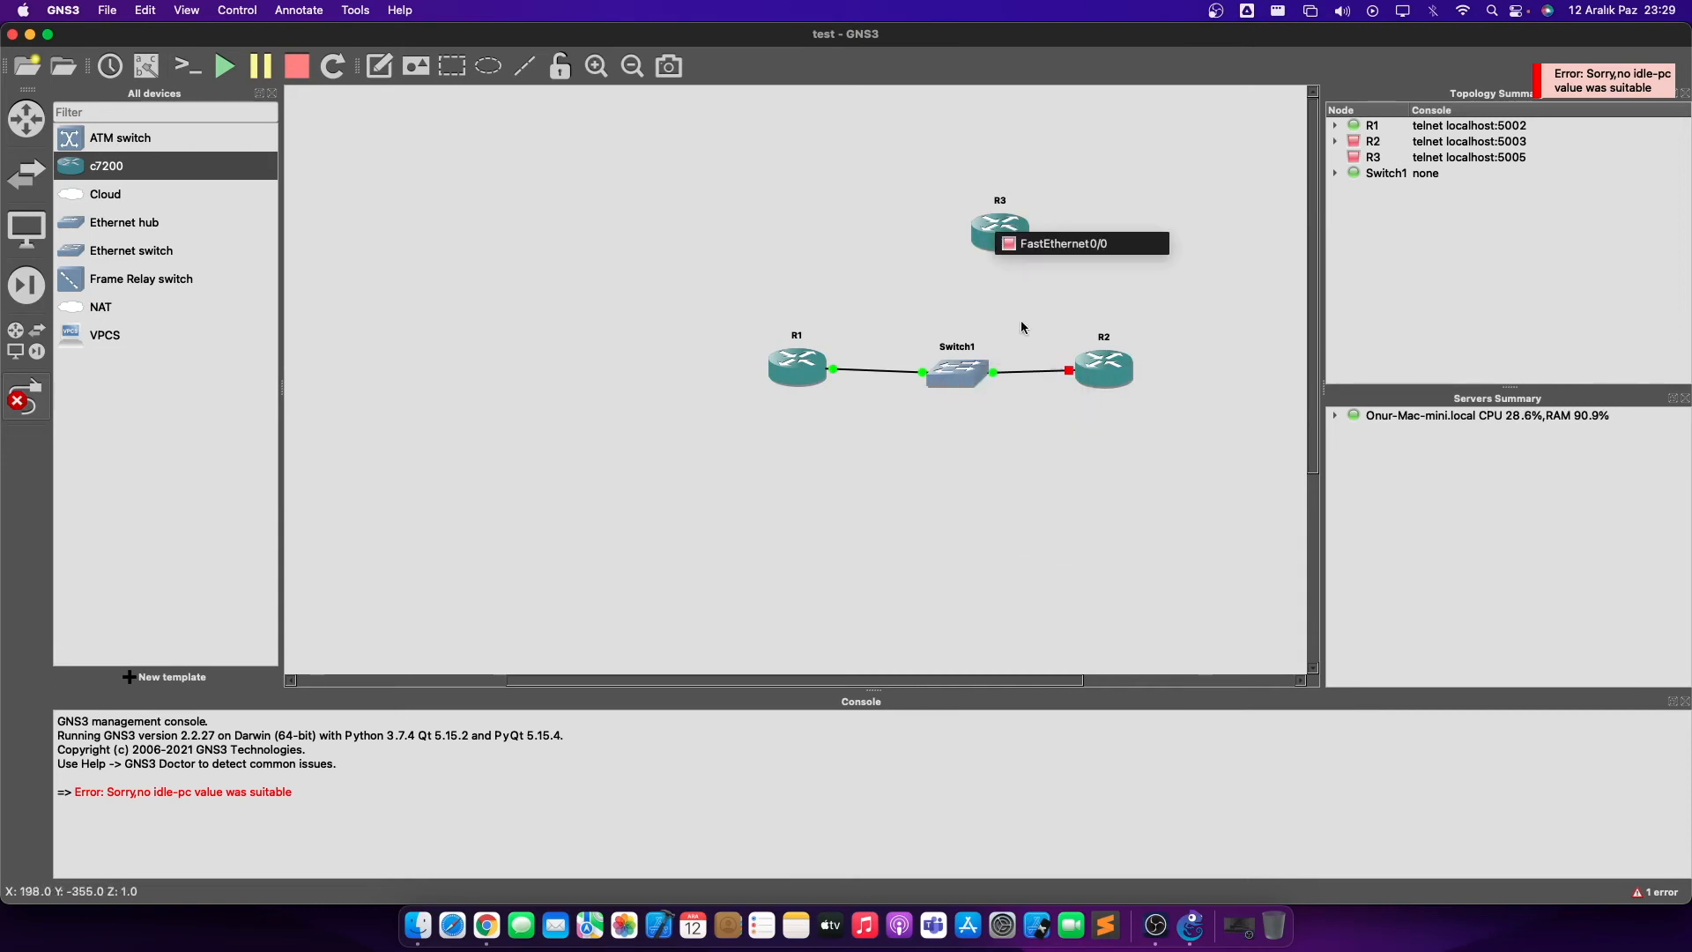
click(1037, 246)
click(965, 368)
click(996, 414)
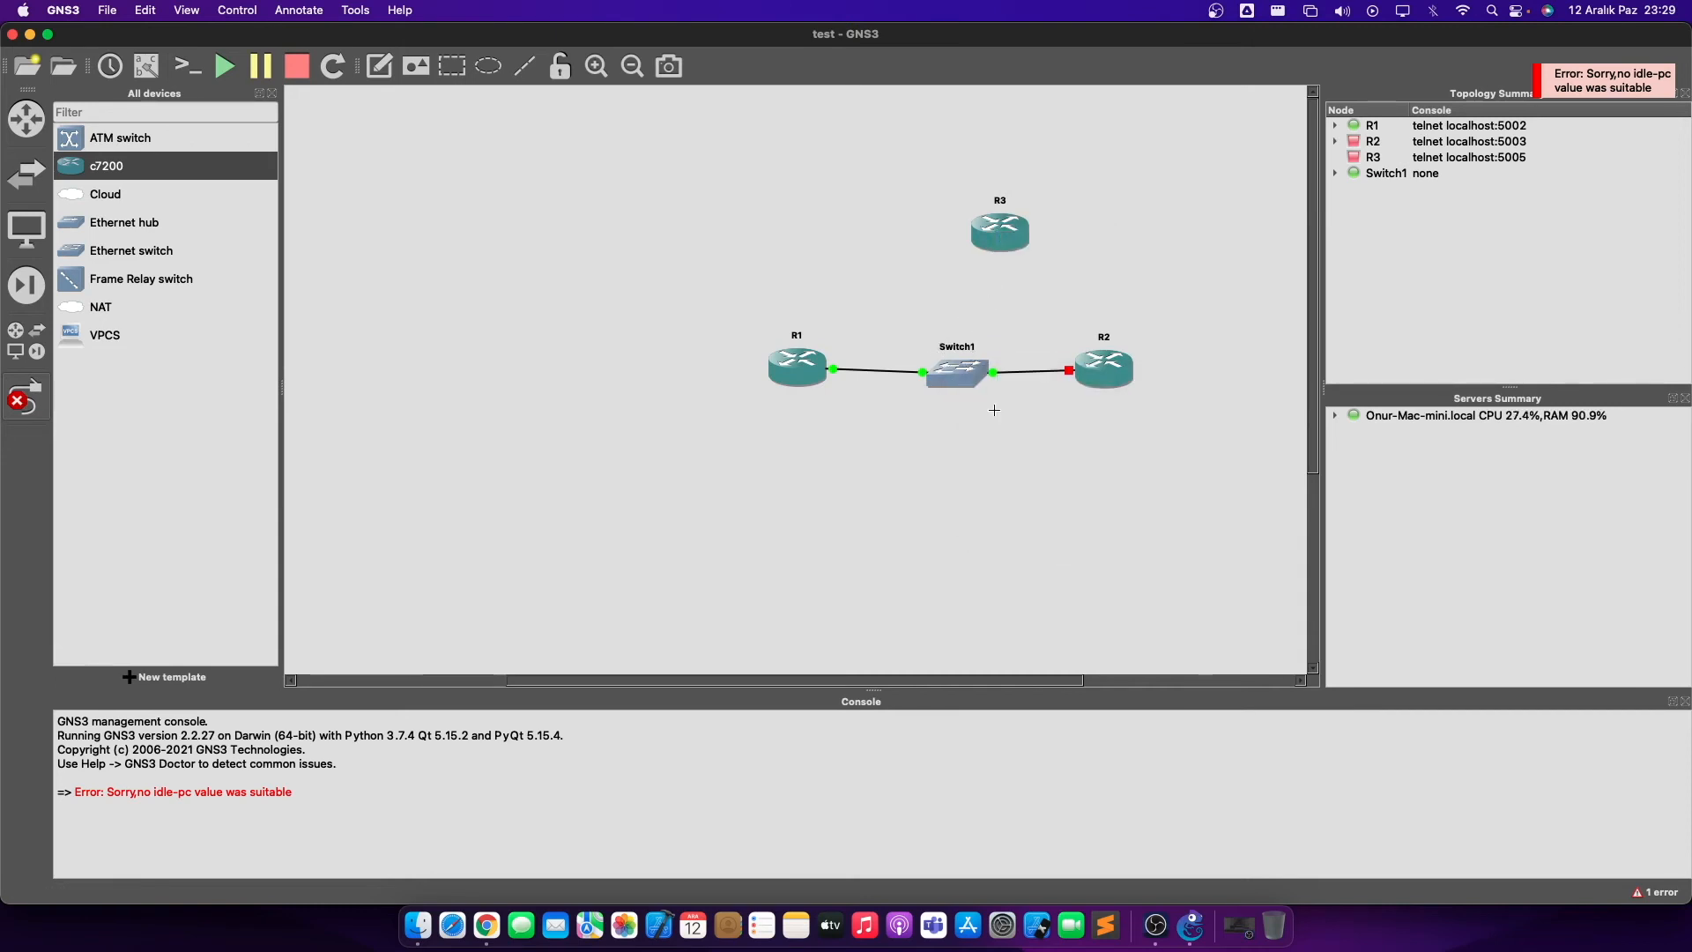
- Start routers R3, R2 and R1, then open a console session to R3
right_click(1003, 232)
click(1054, 310)
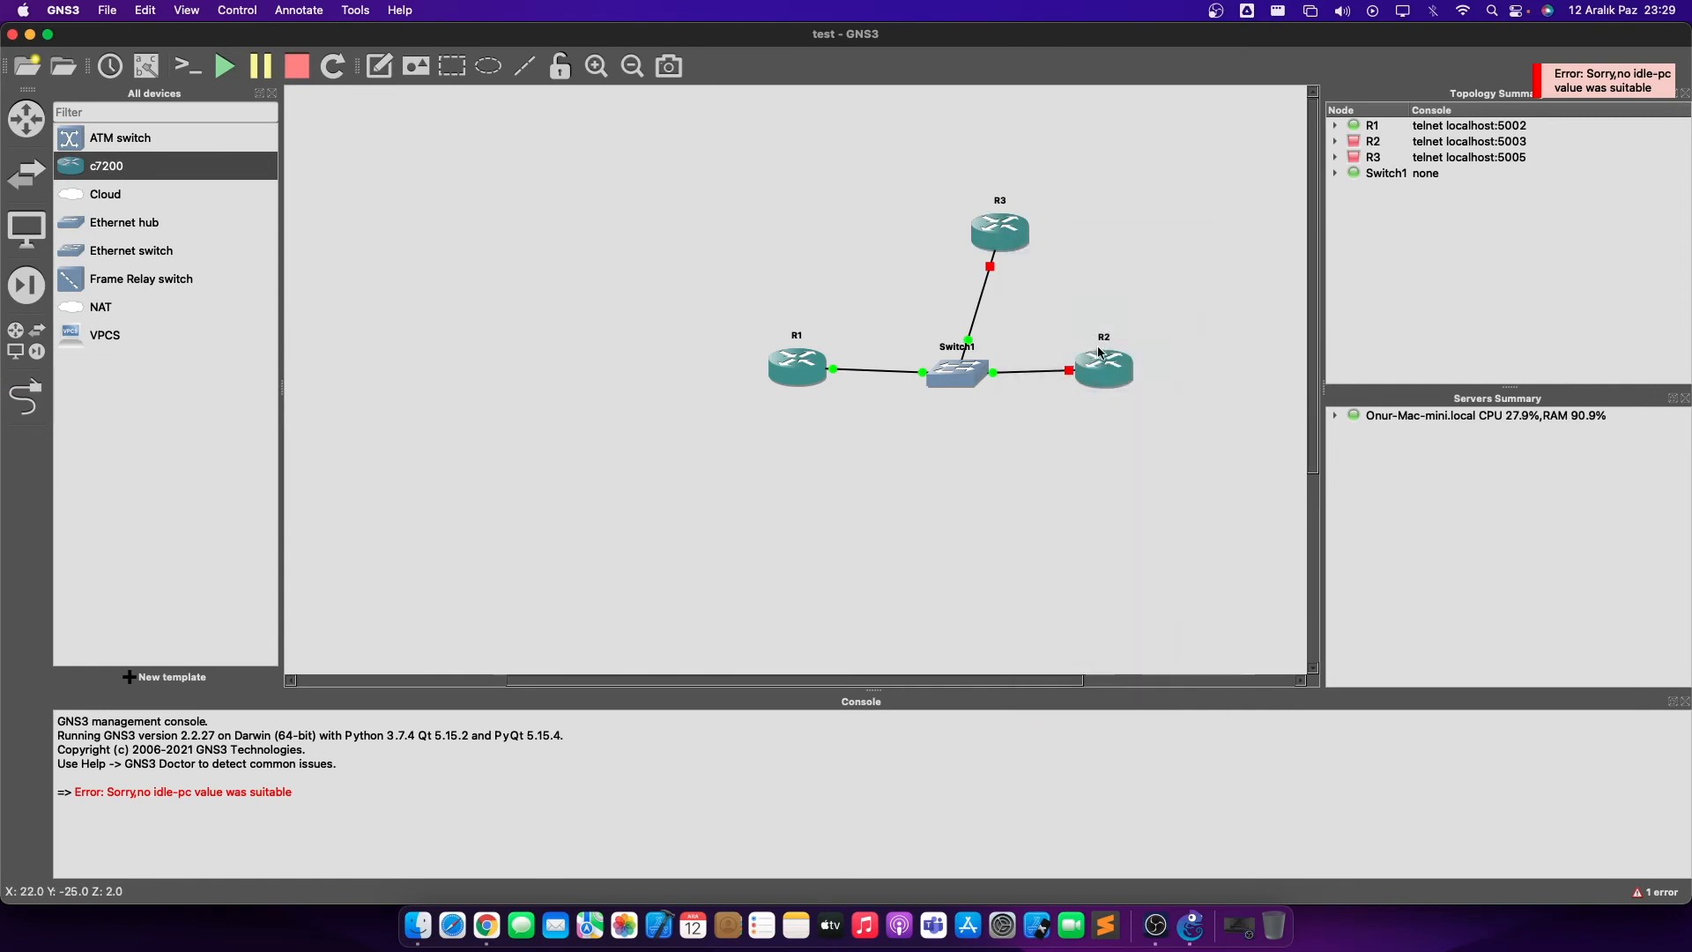
right_click(1100, 356)
click(1137, 428)
right_click(795, 371)
click(837, 440)
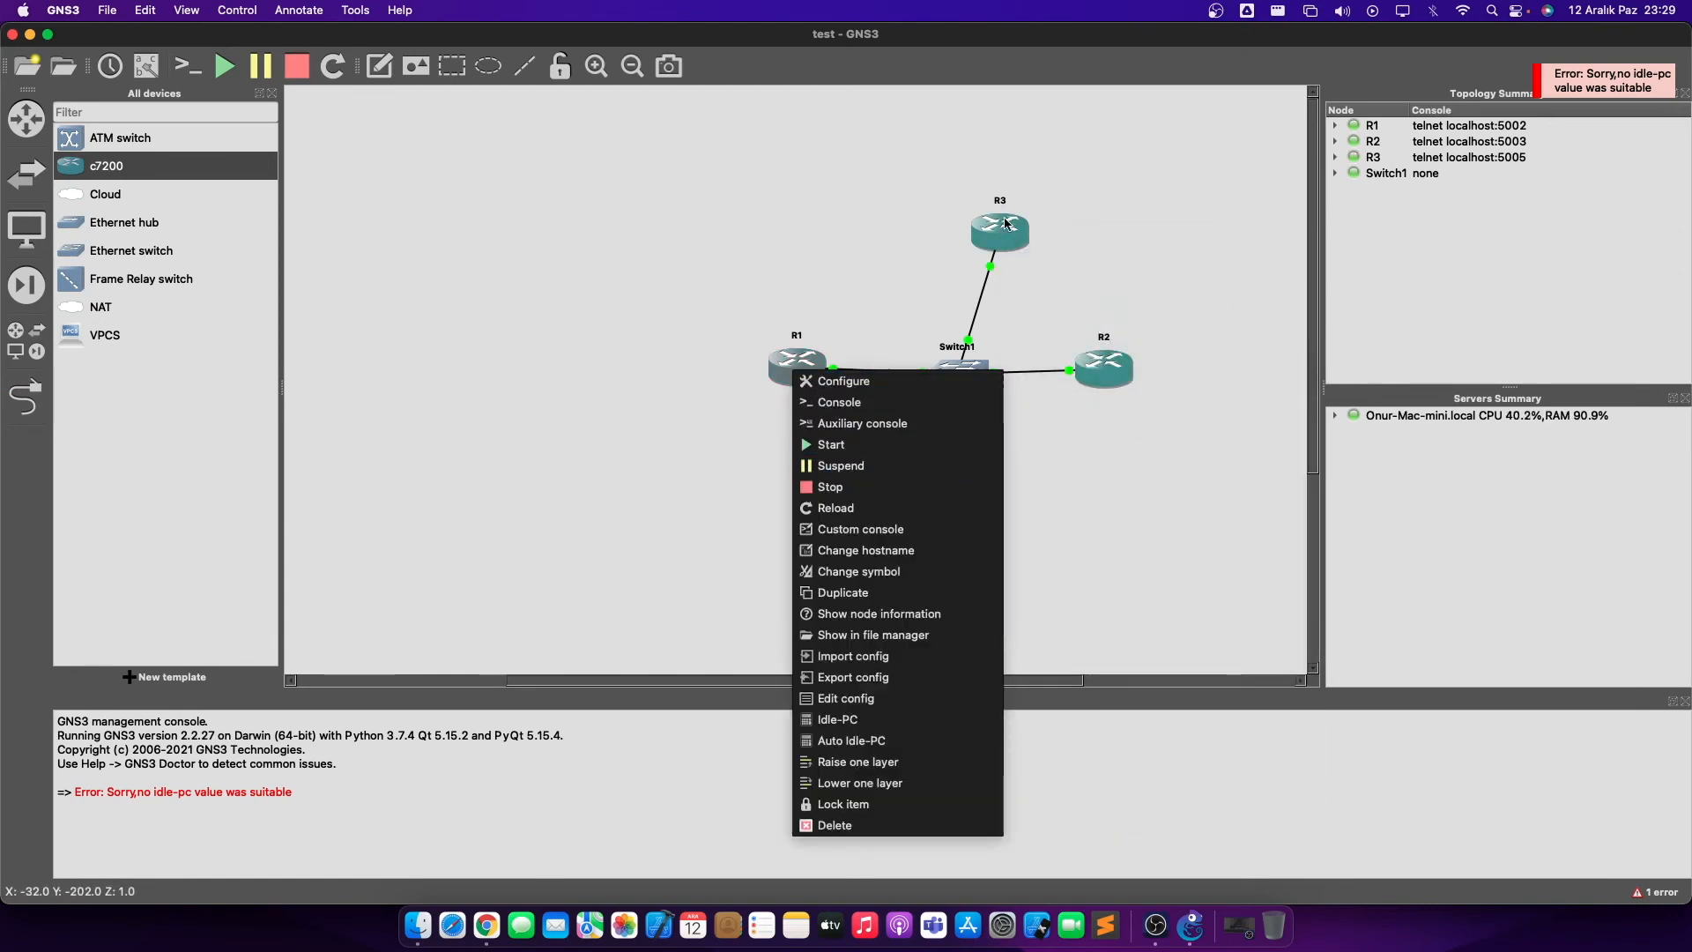
right_click(1001, 248)
click(1044, 280)
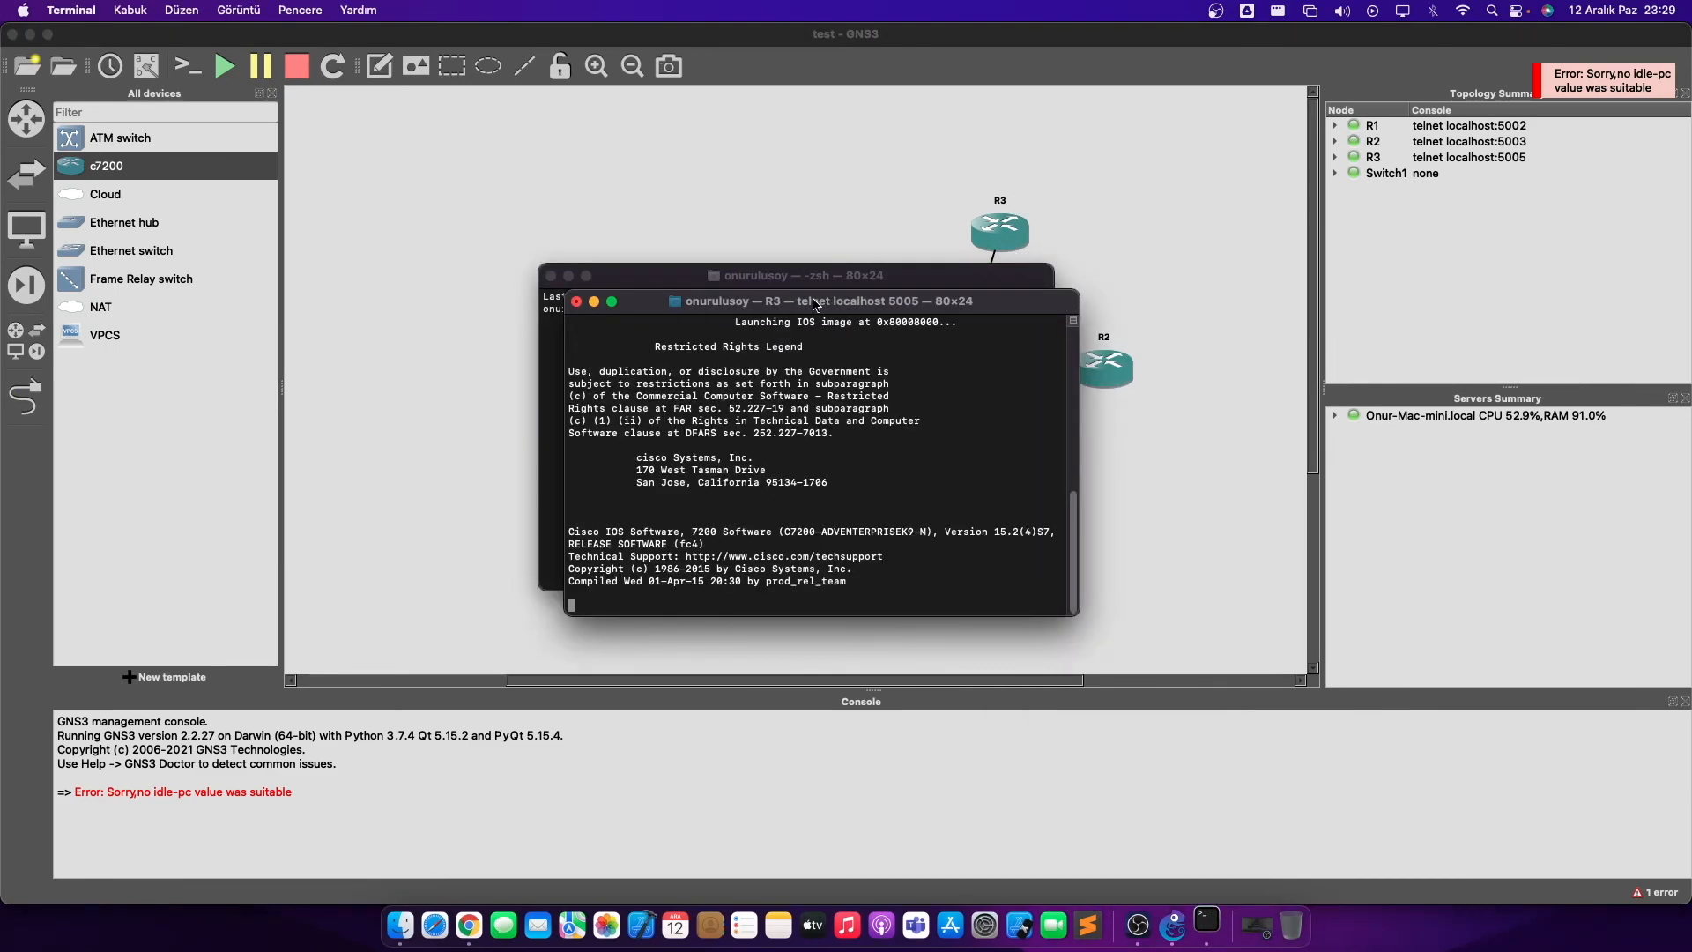
- Close the unused zsh window and move R3's console window beside the topology
drag(835, 435, 1032, 360)
click(575, 288)
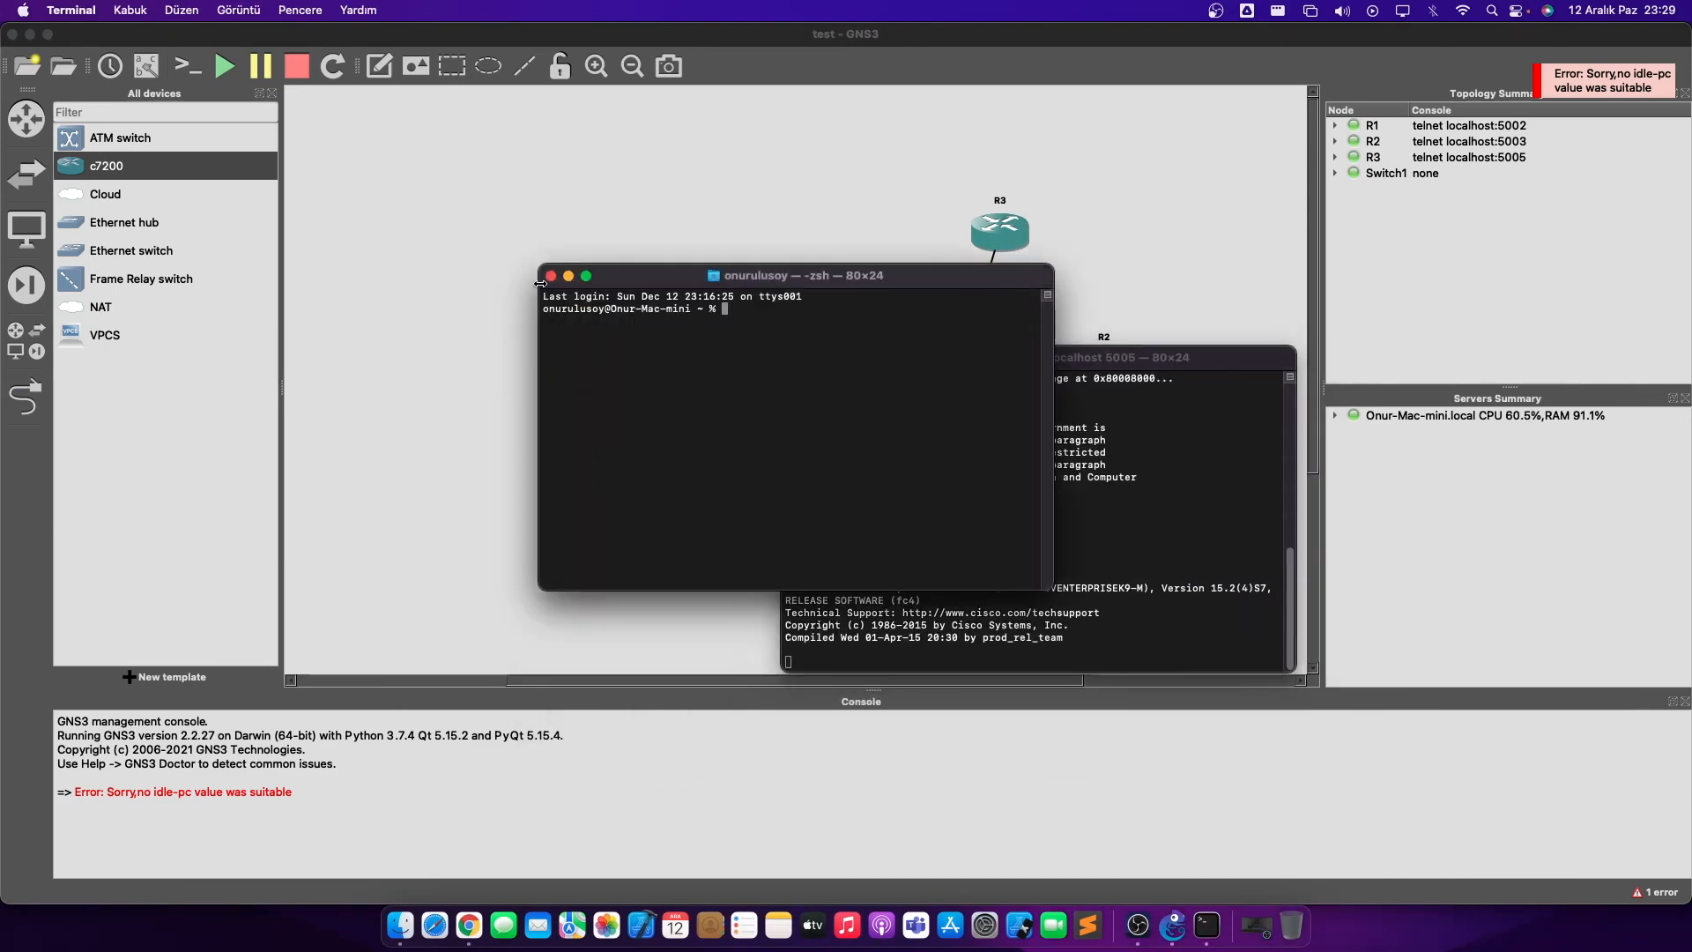
click(551, 276)
drag(1040, 357, 456, 259)
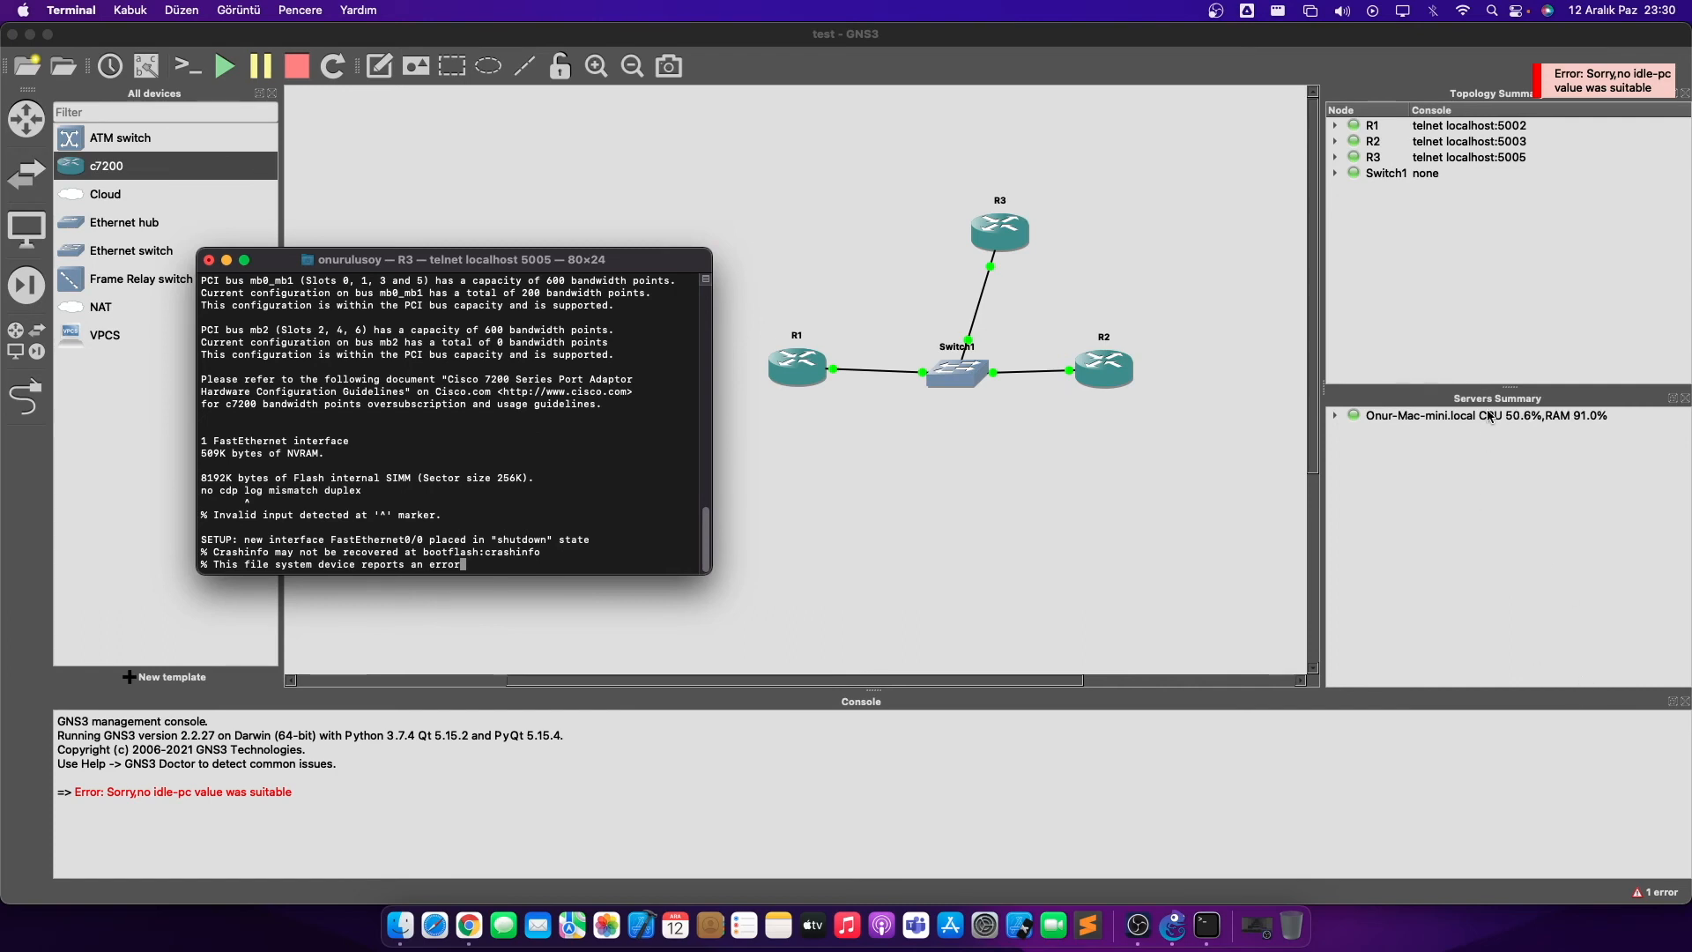
- At R3's prompt, enter global configuration mode with conf t
key(Return)
key(Return)
key(Return)
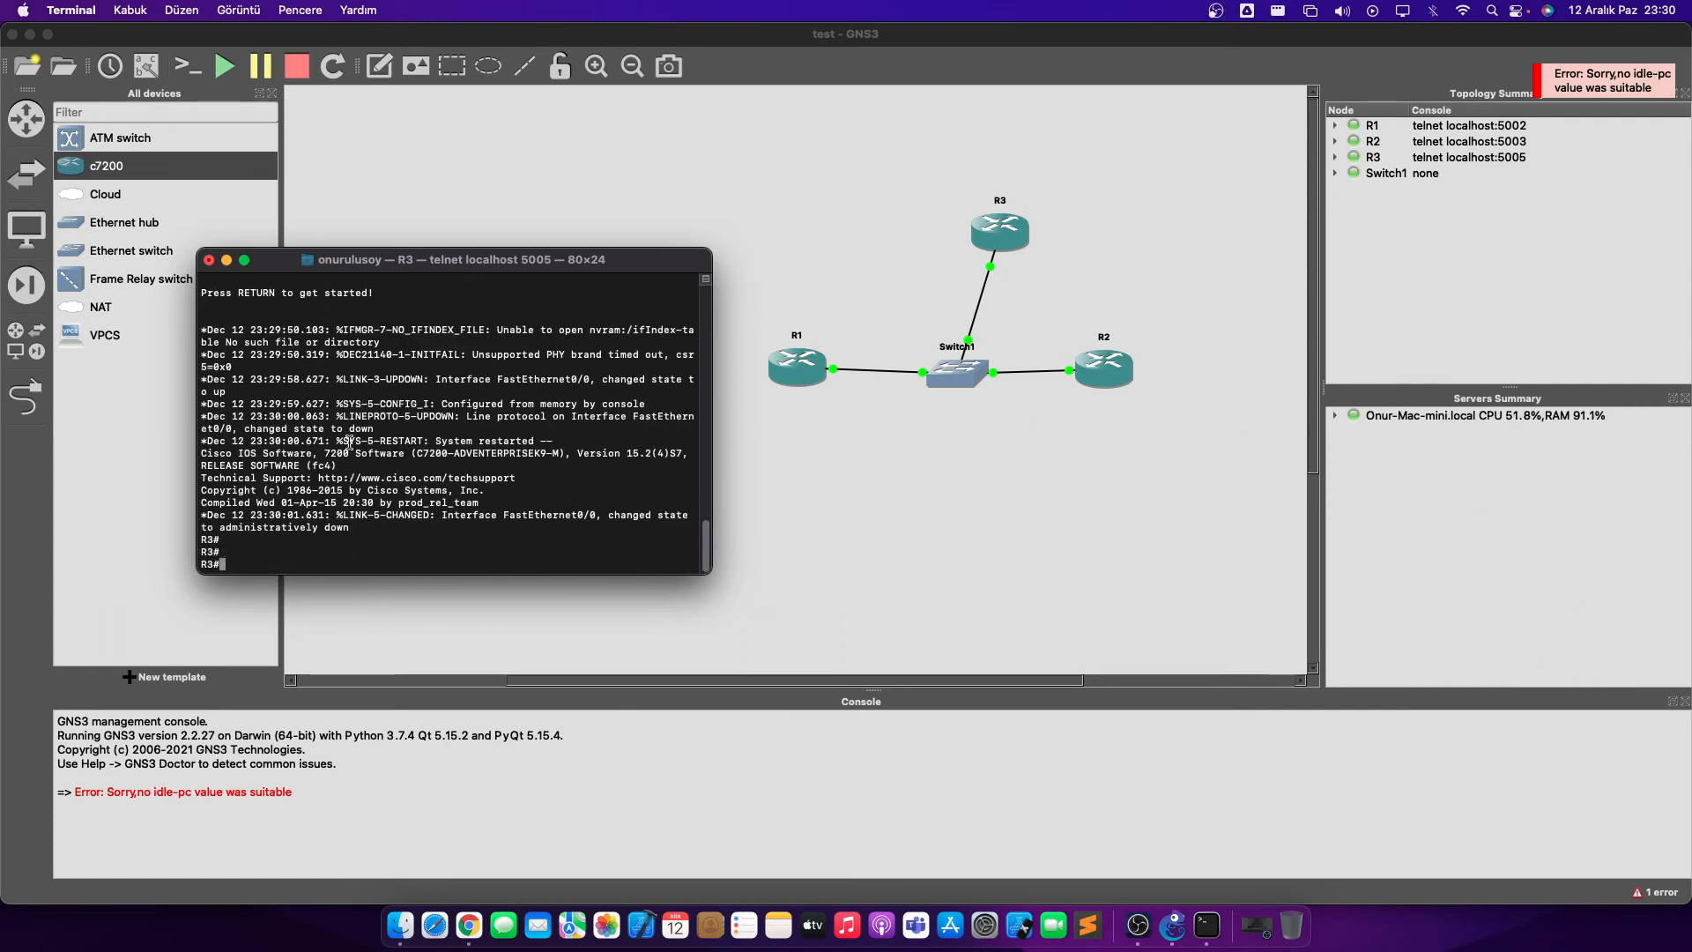
text(conff)
key(Return)
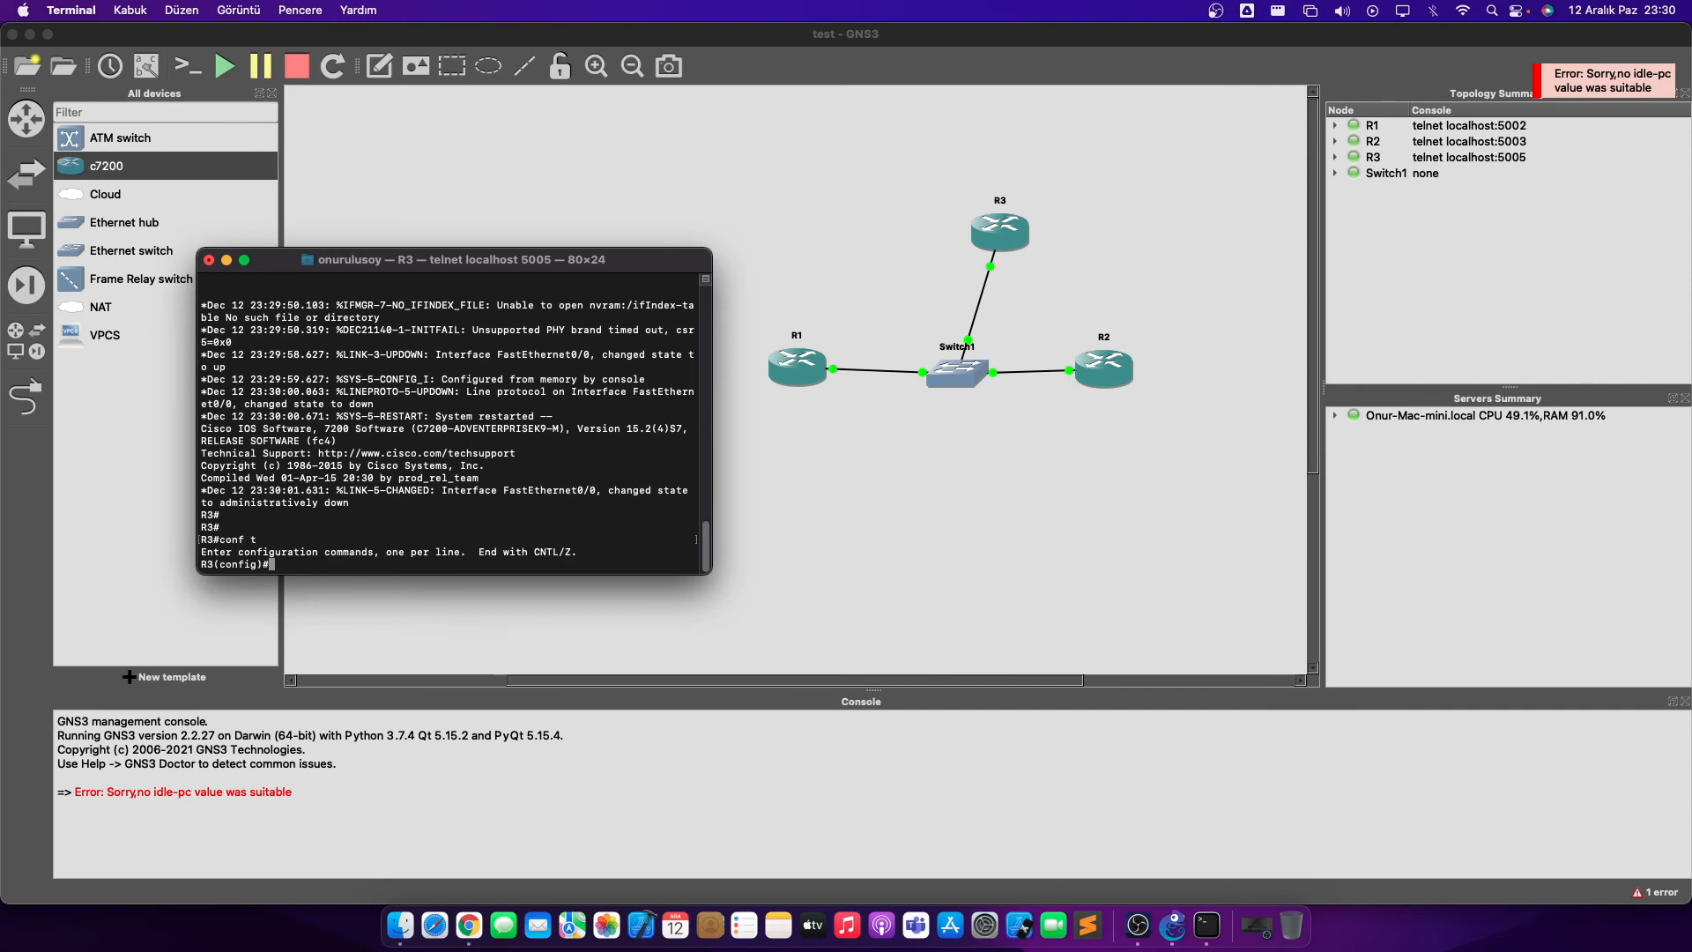
- Set the router's hostname to test
text(host)
key(Tab)
text(te)
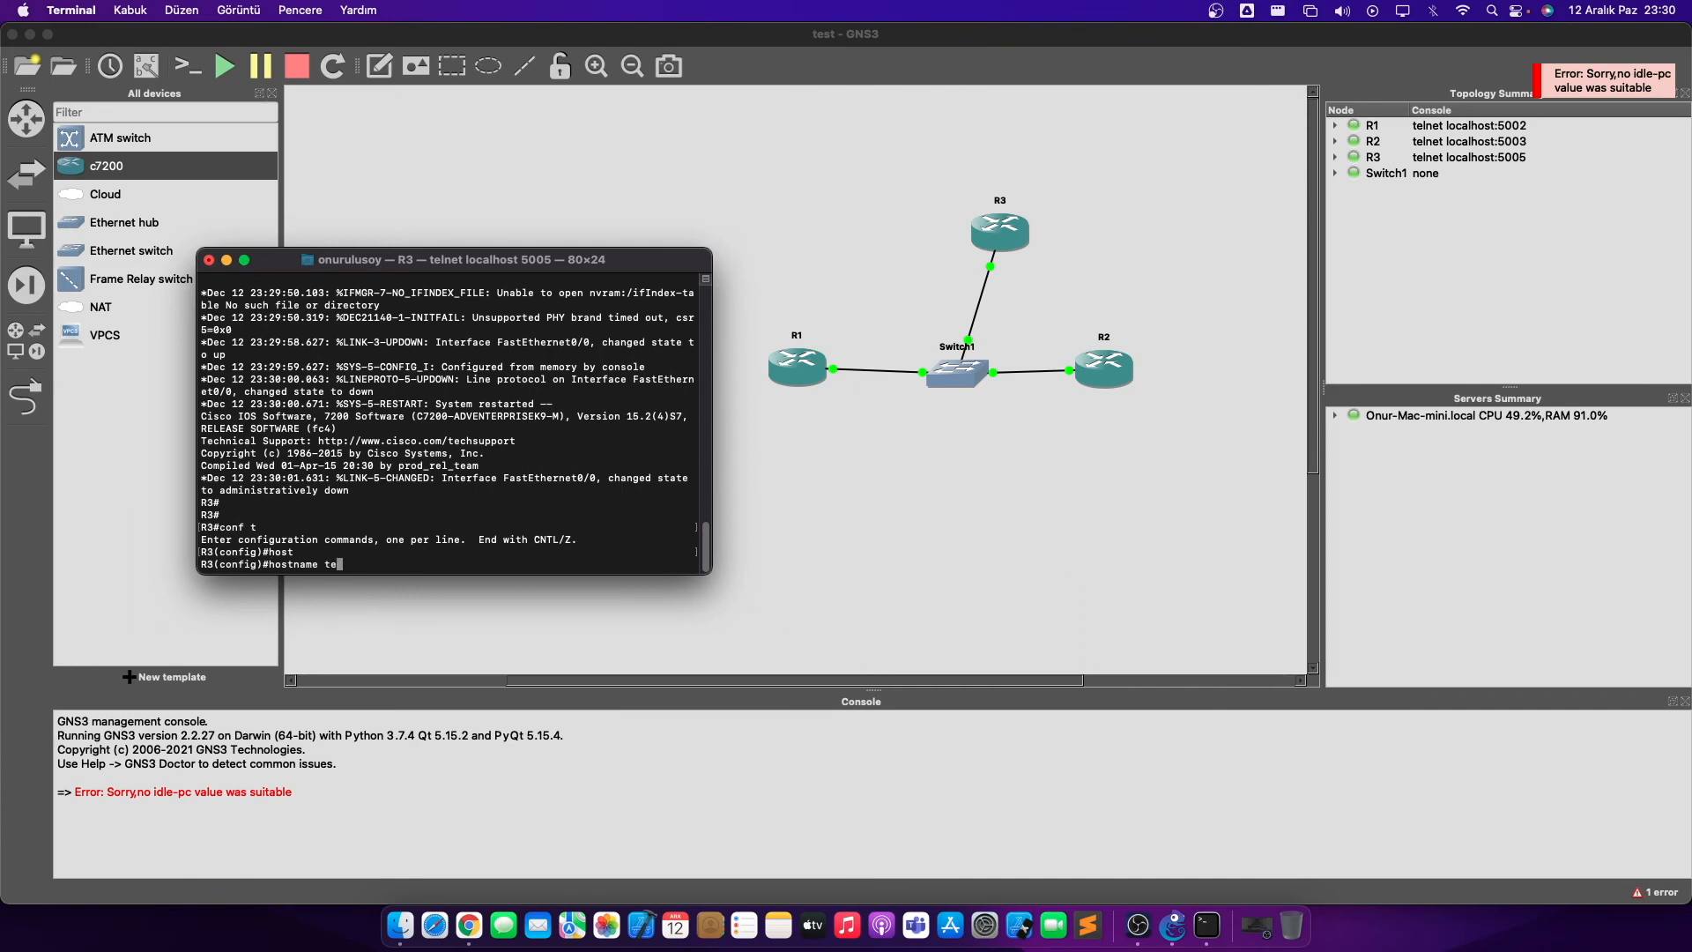
text(st)
key(Return)
- Assign FastEthernet0/0 the IP address 192.168.1.1 with mask 255.255.255.0
text(inter)
key(Tab)
text(fa)
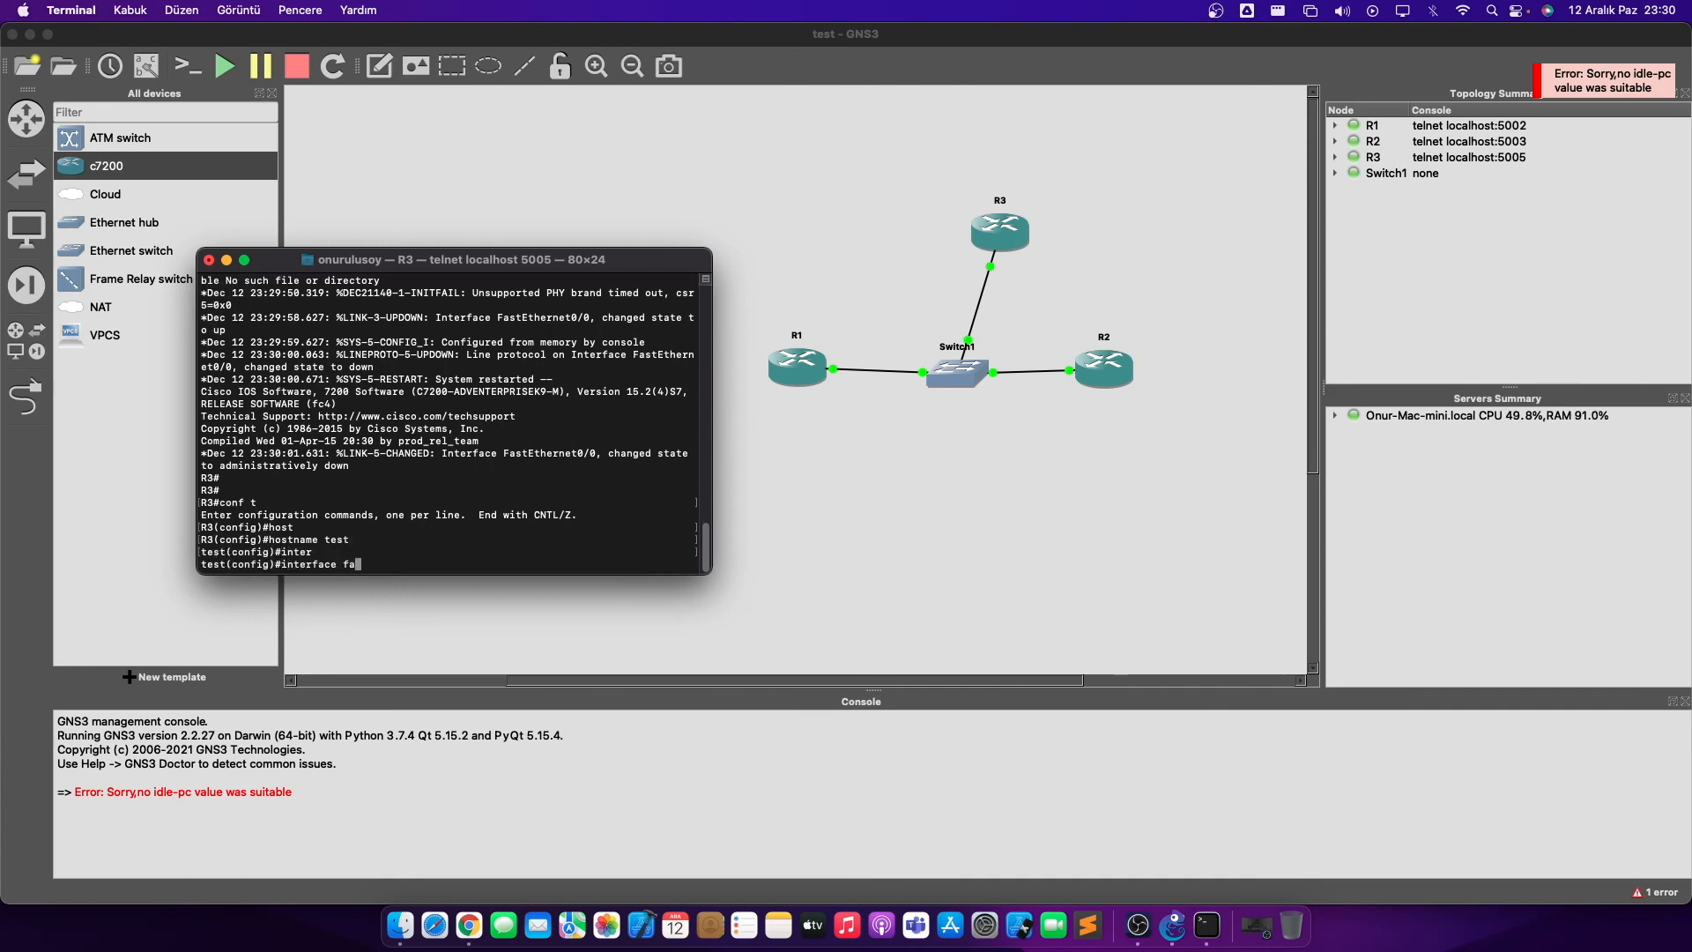
key(Tab)
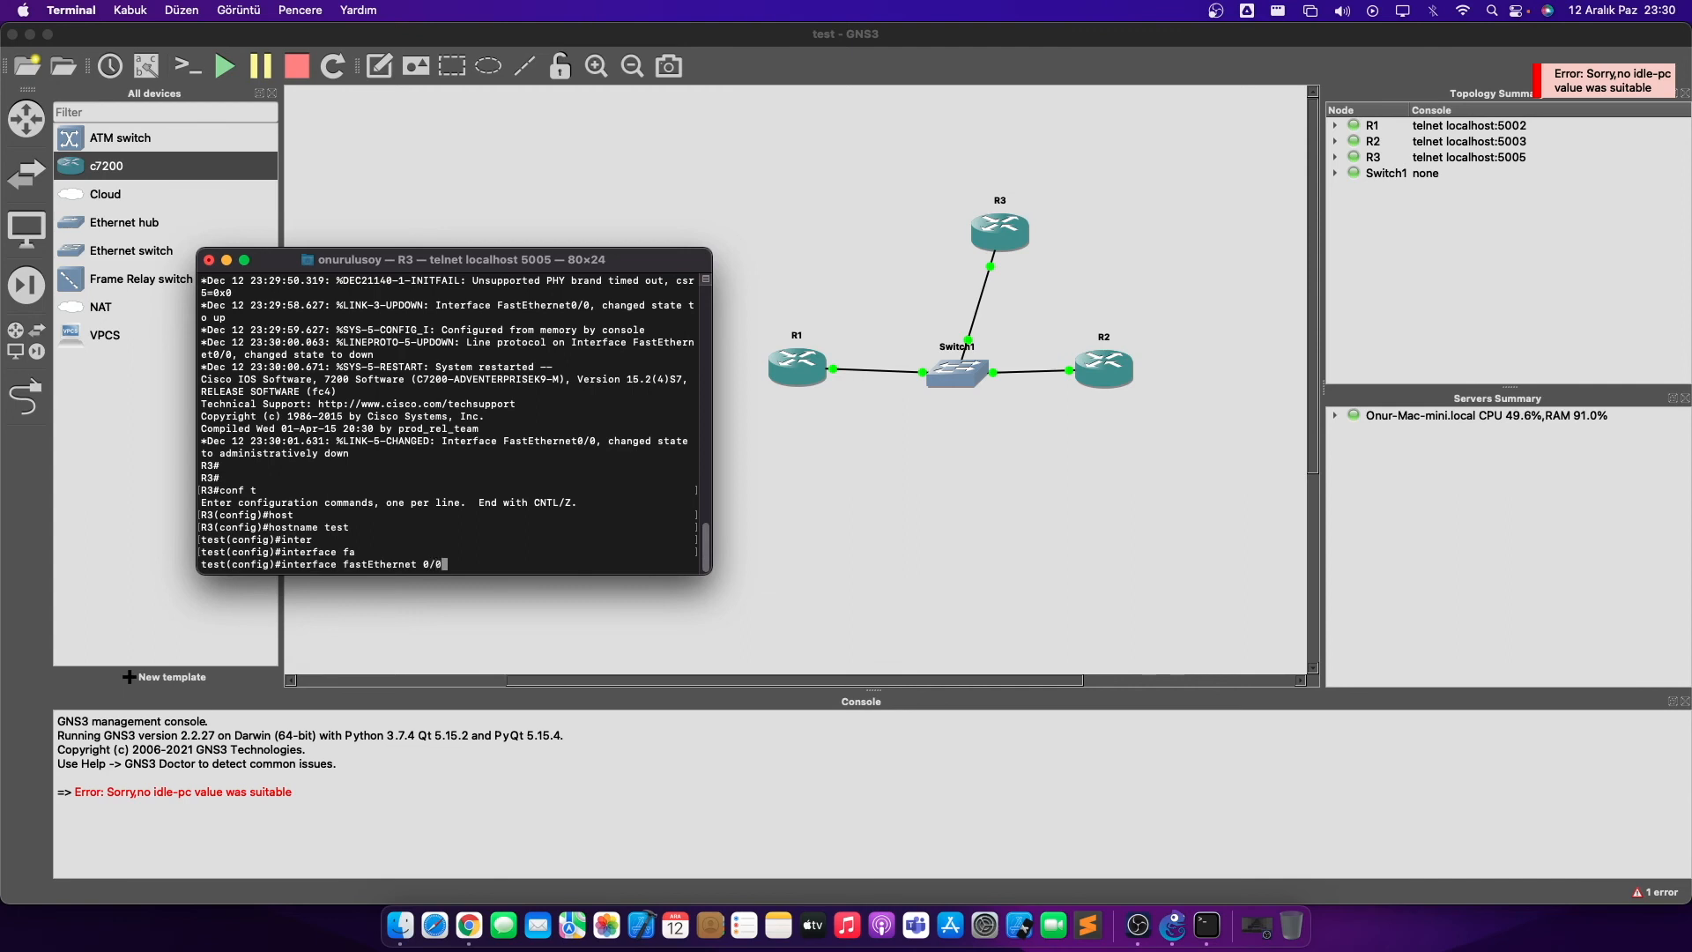
text(0/0)
key(Return)
text(ip add)
key(Tab)
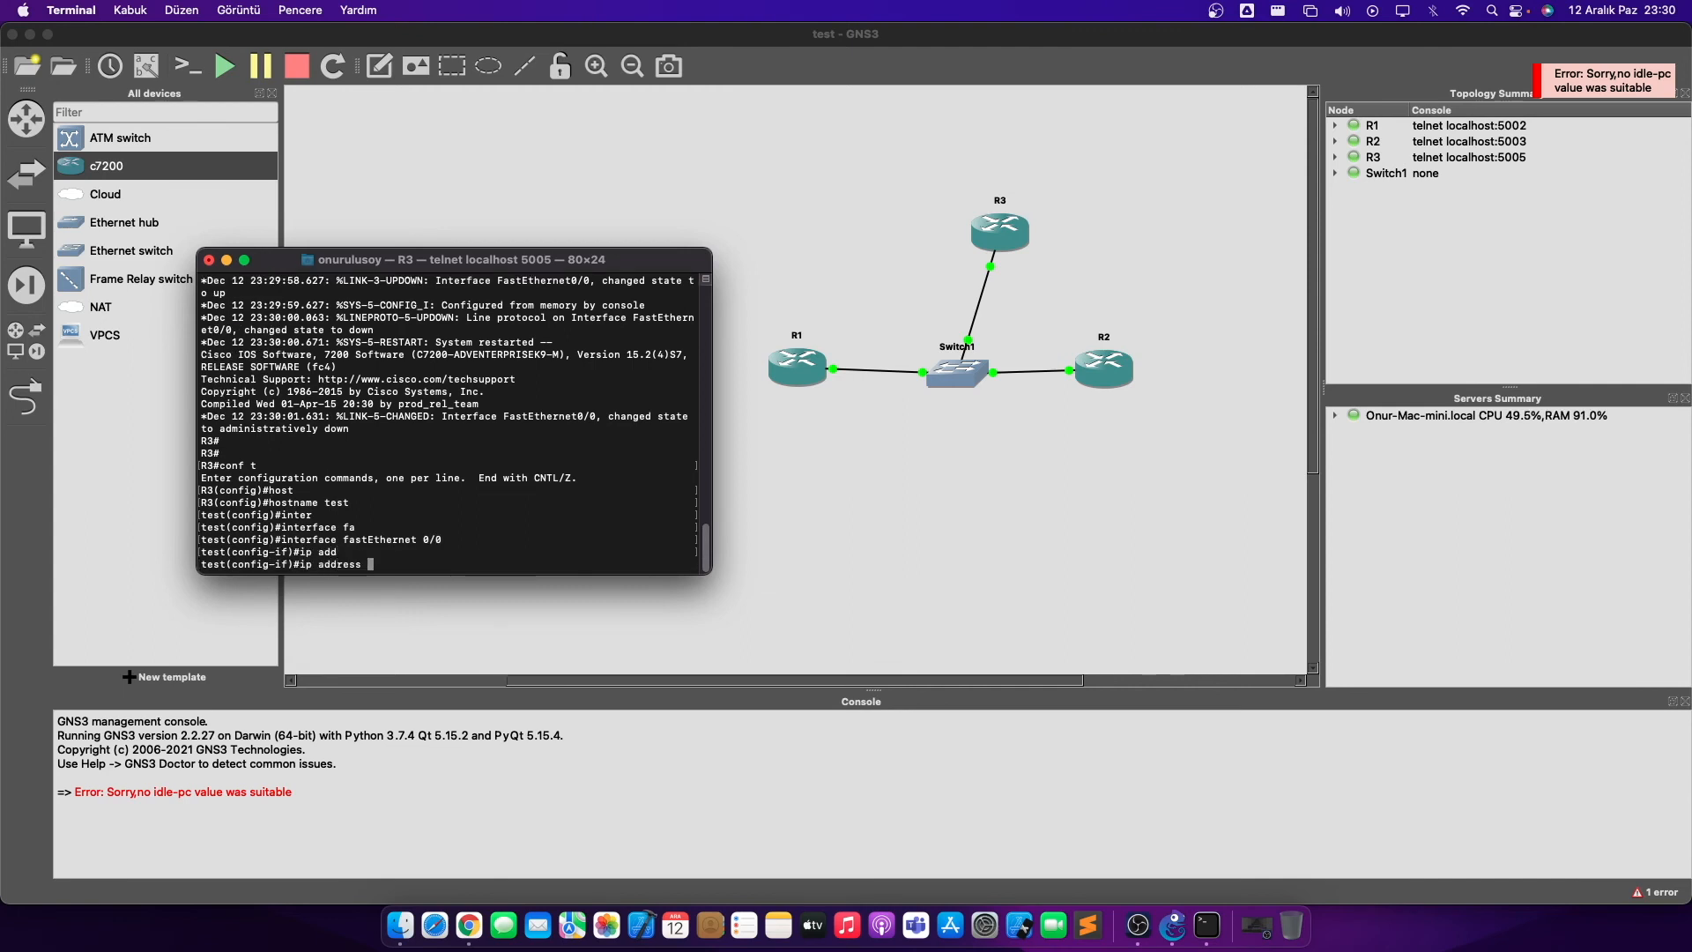
text(192.168.1.1 255.255.255.)
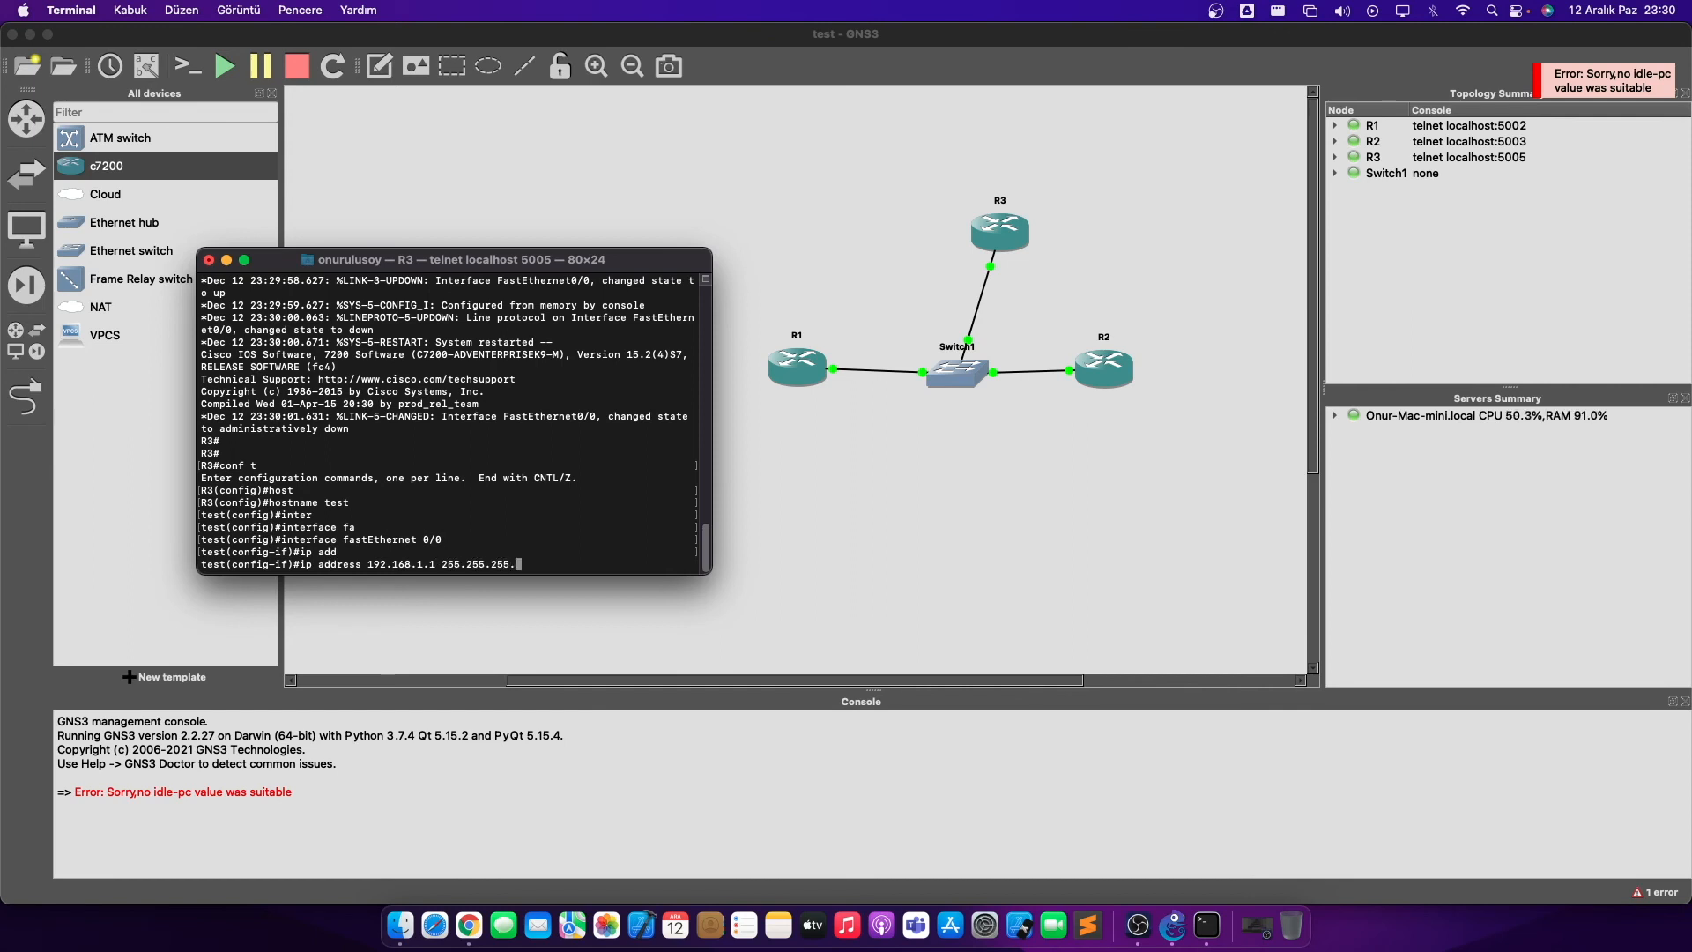
text(0)
key(Return)
- Exit configuration mode, save with wr, and ping 192.168.1.1
text(end)
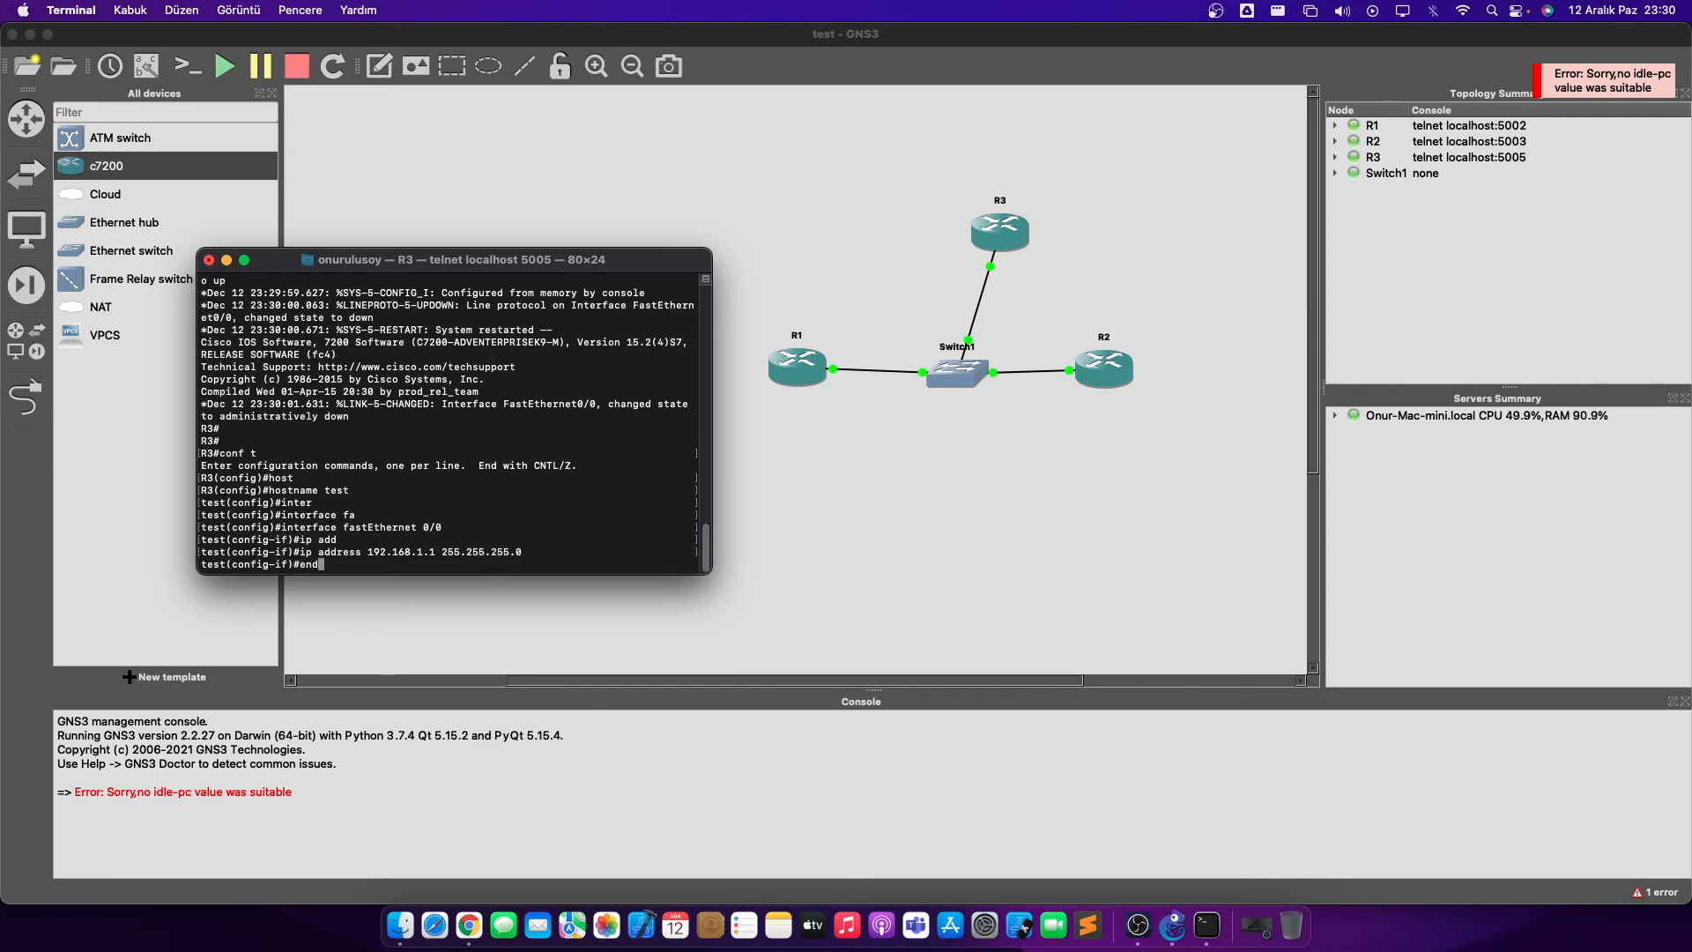
key(Return)
text(wr)
key(Return)
key(Return)
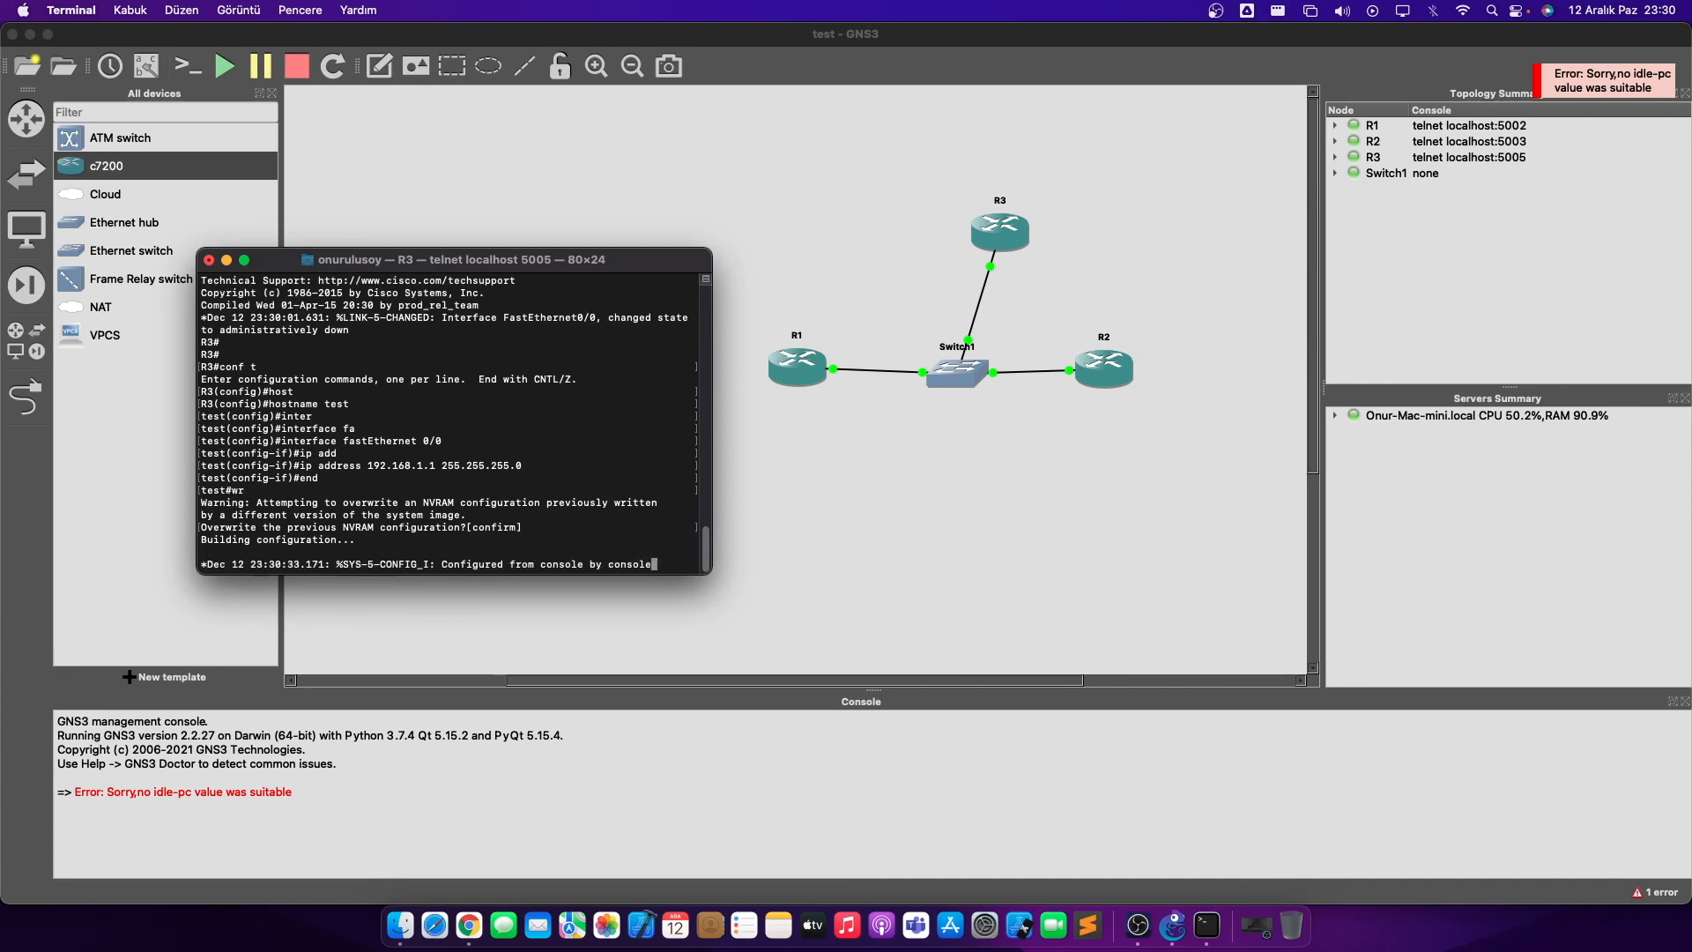
text(ping 192.168.1.1)
key(Return)
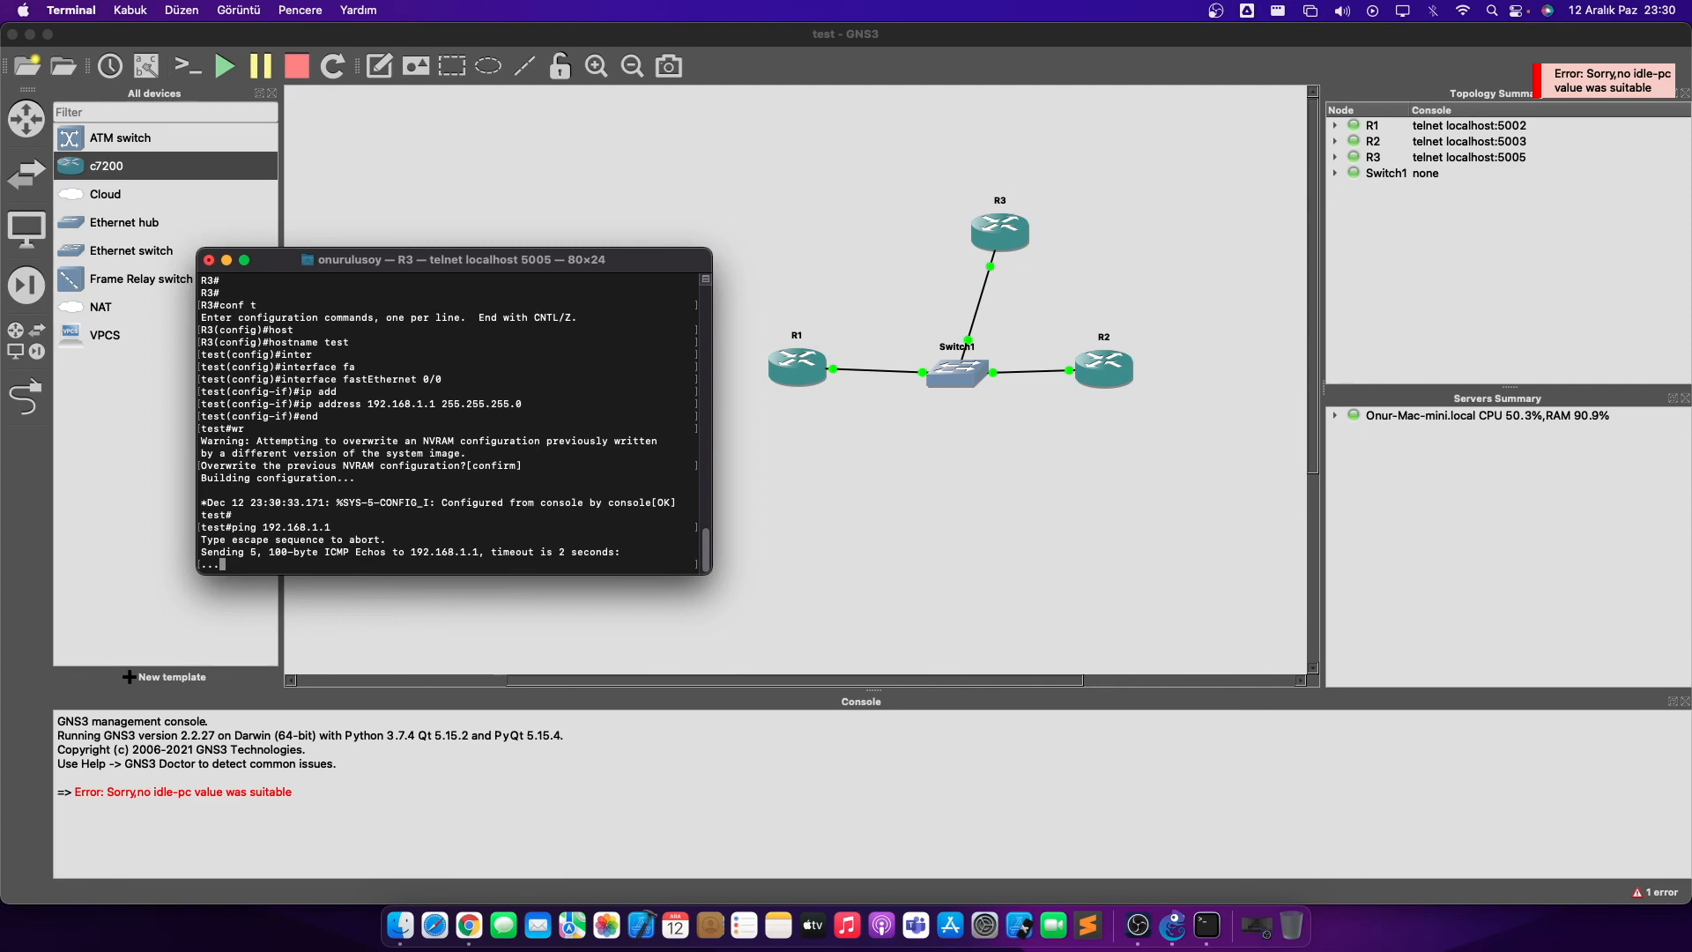
- Close the Colors panel that popped up over the terminal
key(shift+super+c)
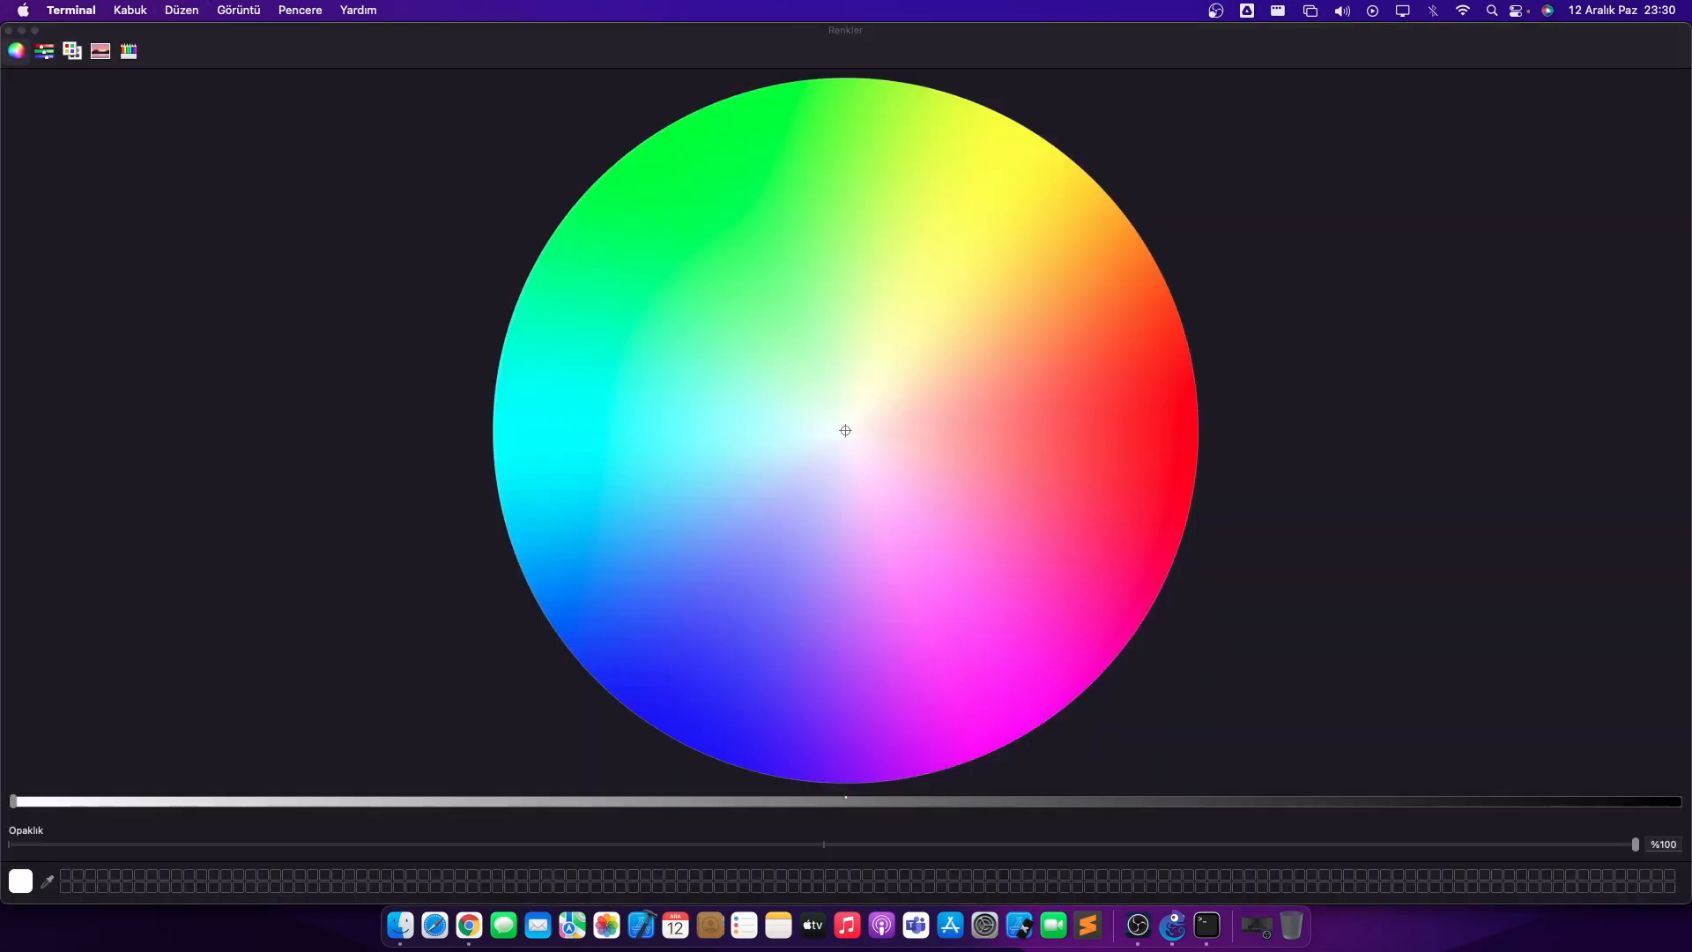
click(11, 37)
click(9, 30)
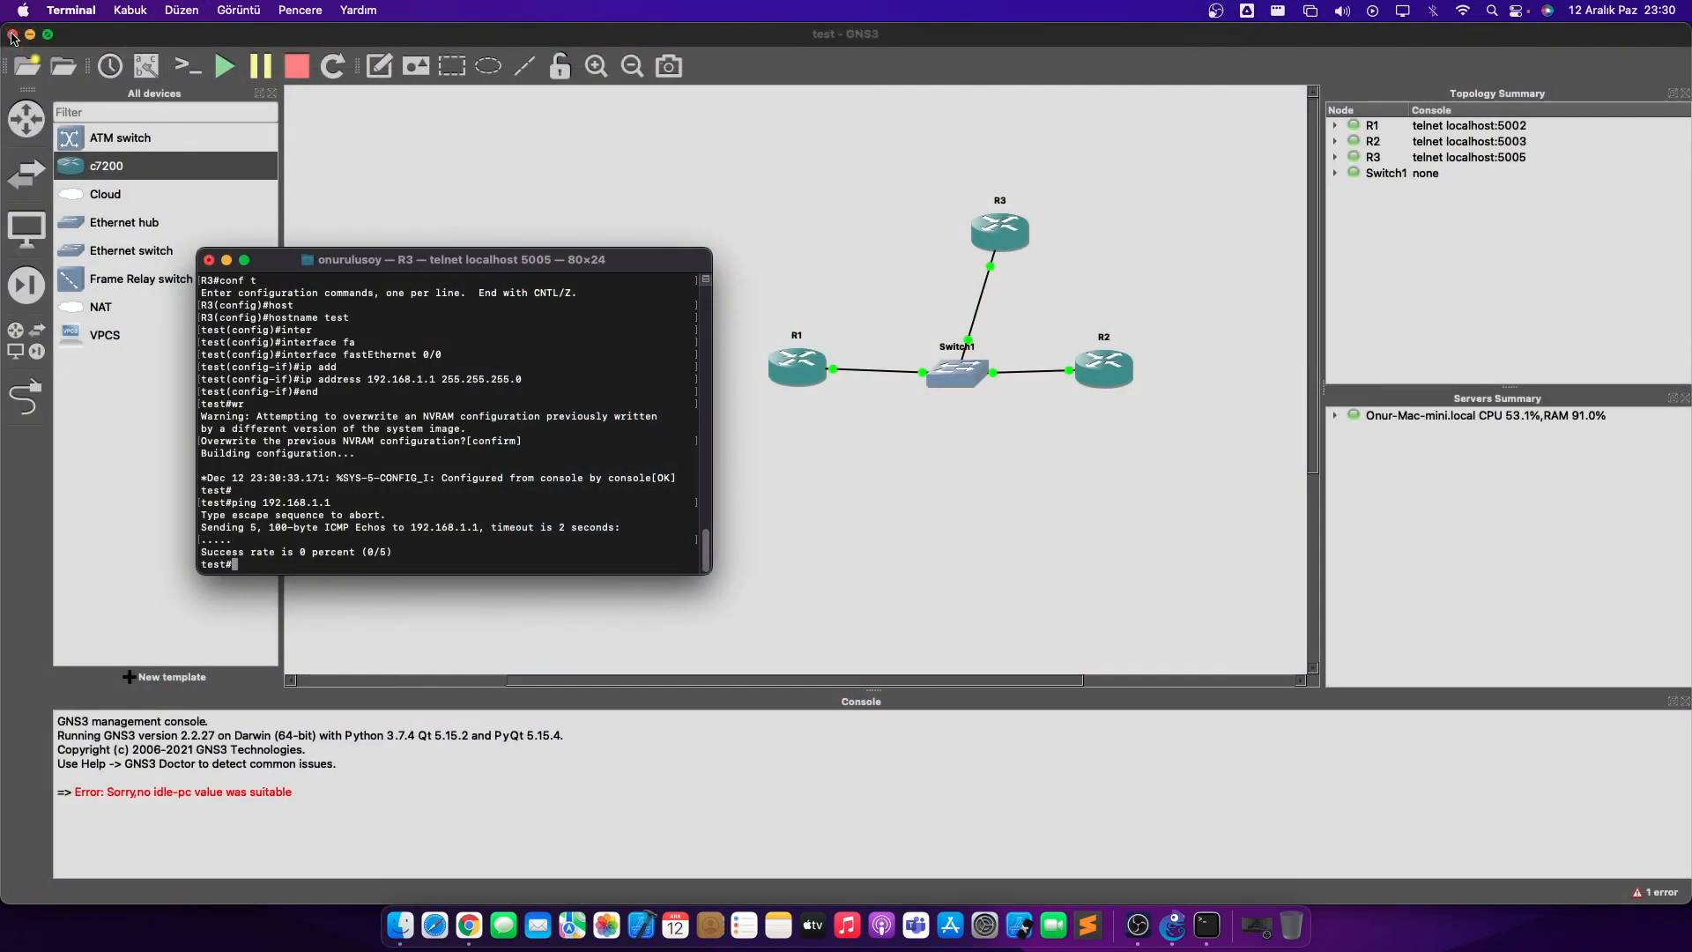
- Enable FastEthernet0/0 with no shutdown, then return to privileged mode
key(Return)
key(Return)
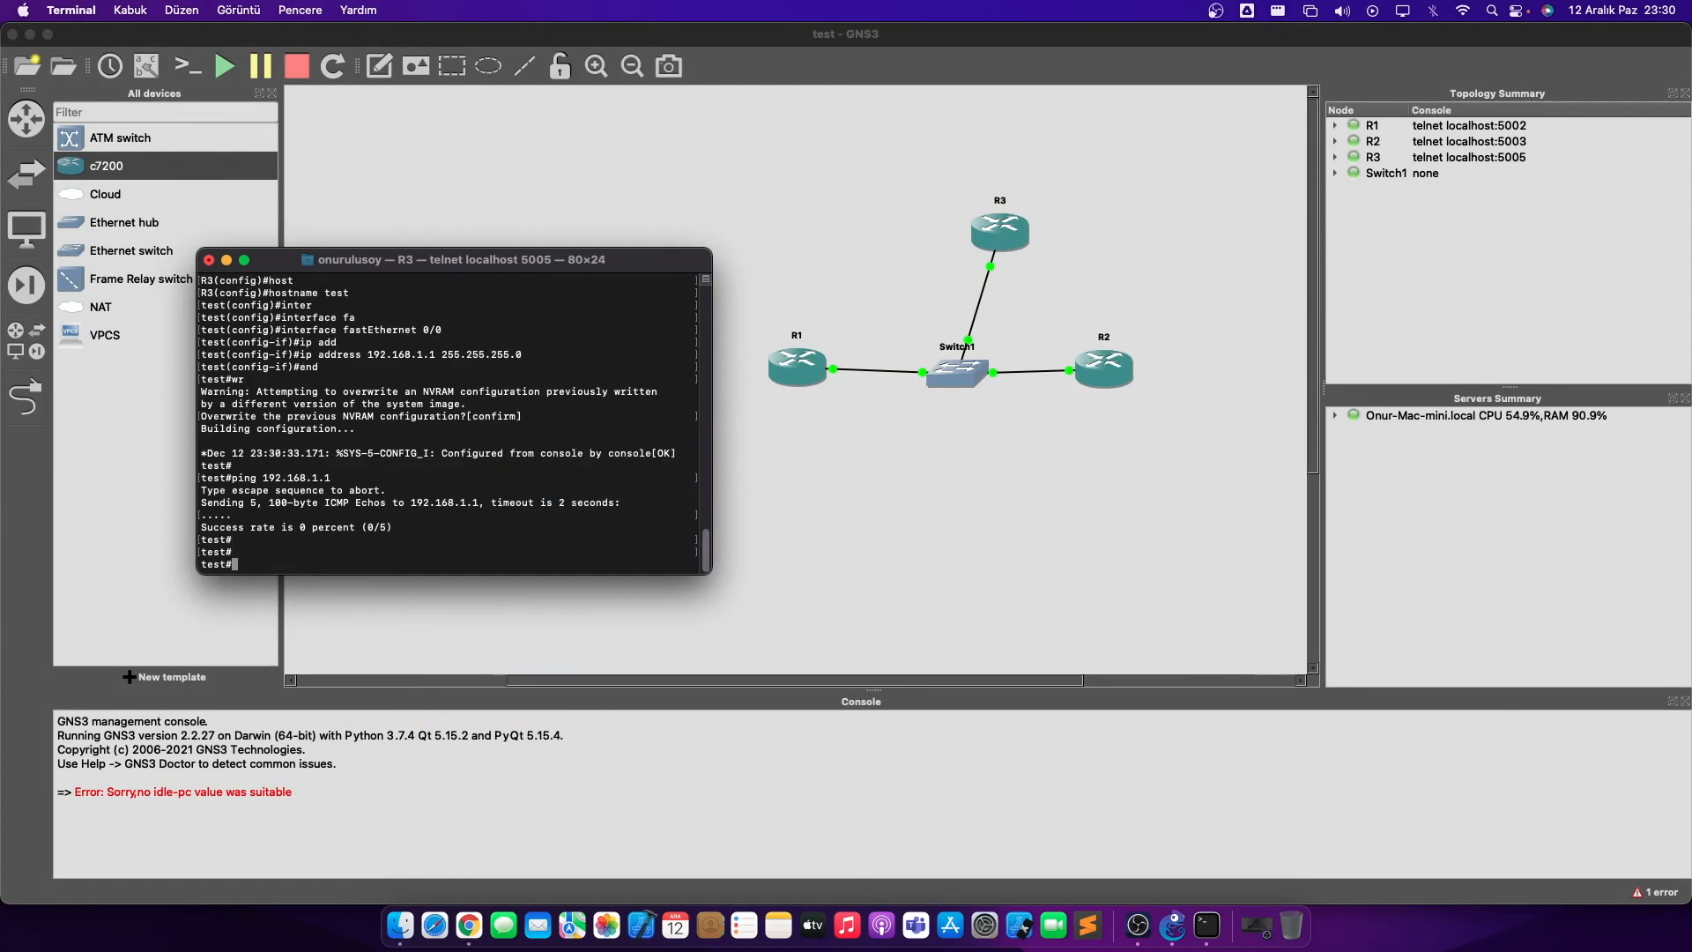
text(conf t)
key(Return)
text(inter)
key(Tab)
text(fa)
key(Tab)
text(0/0)
key(Return)
text(no sh)
key(Tab)
key(Return)
text(end)
key(Return)
- Rerun the ping to 192.168.1.1 twice and highlight the five successful replies
key(Up)
key(Up)
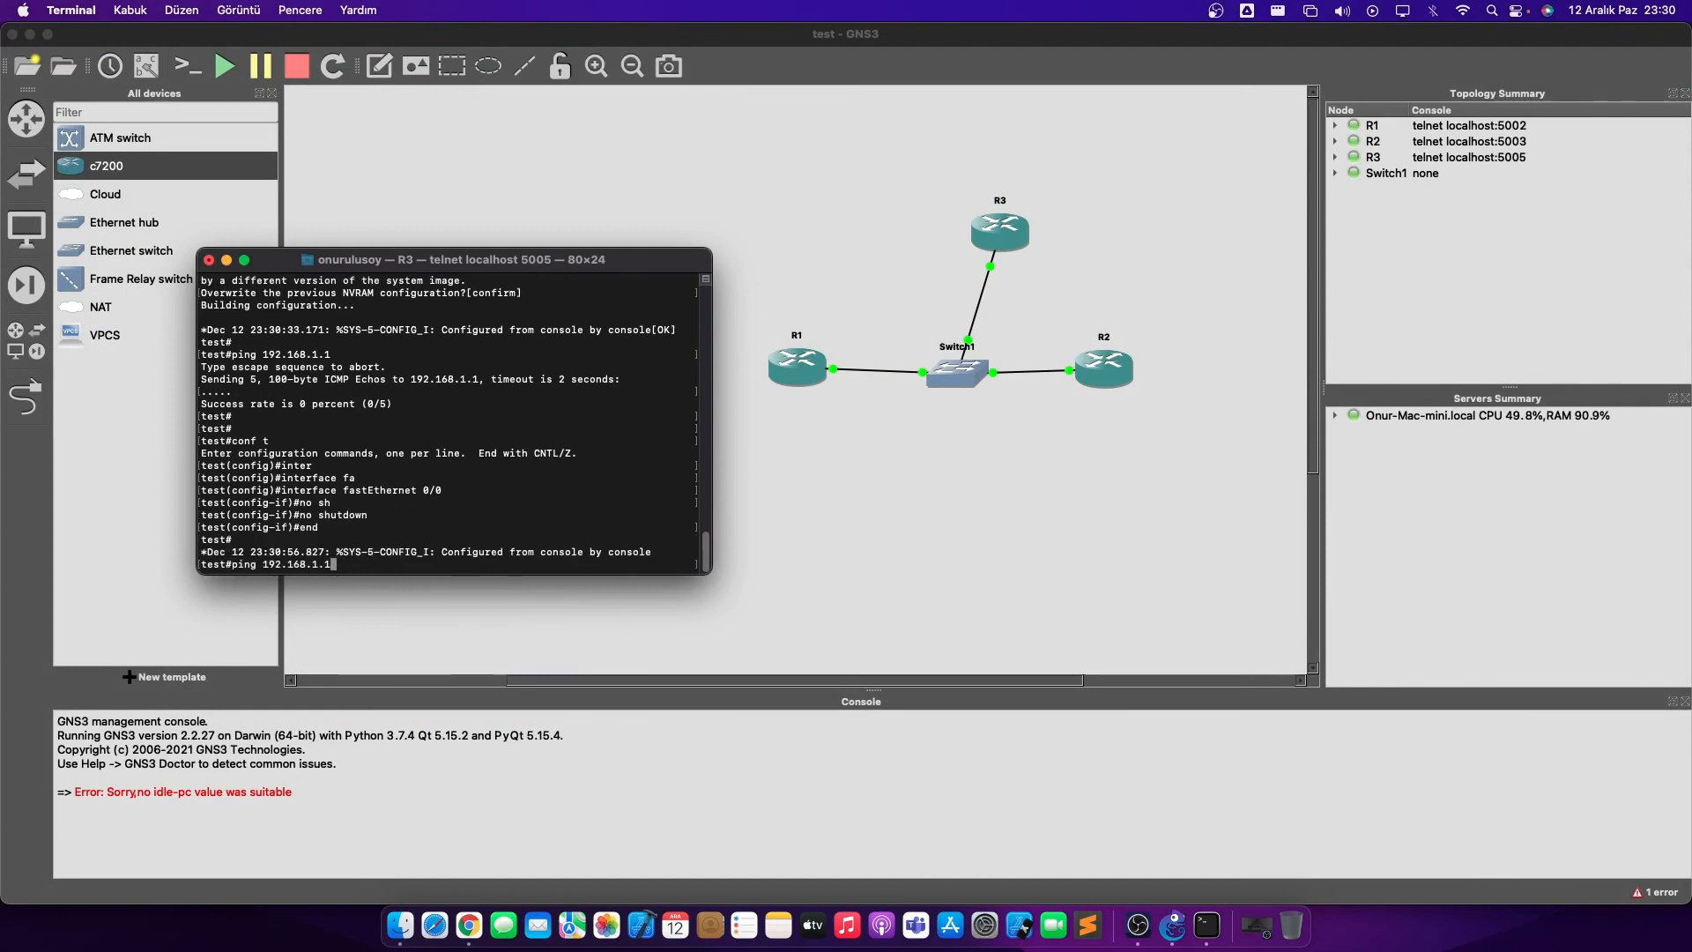
key(Return)
key(Up)
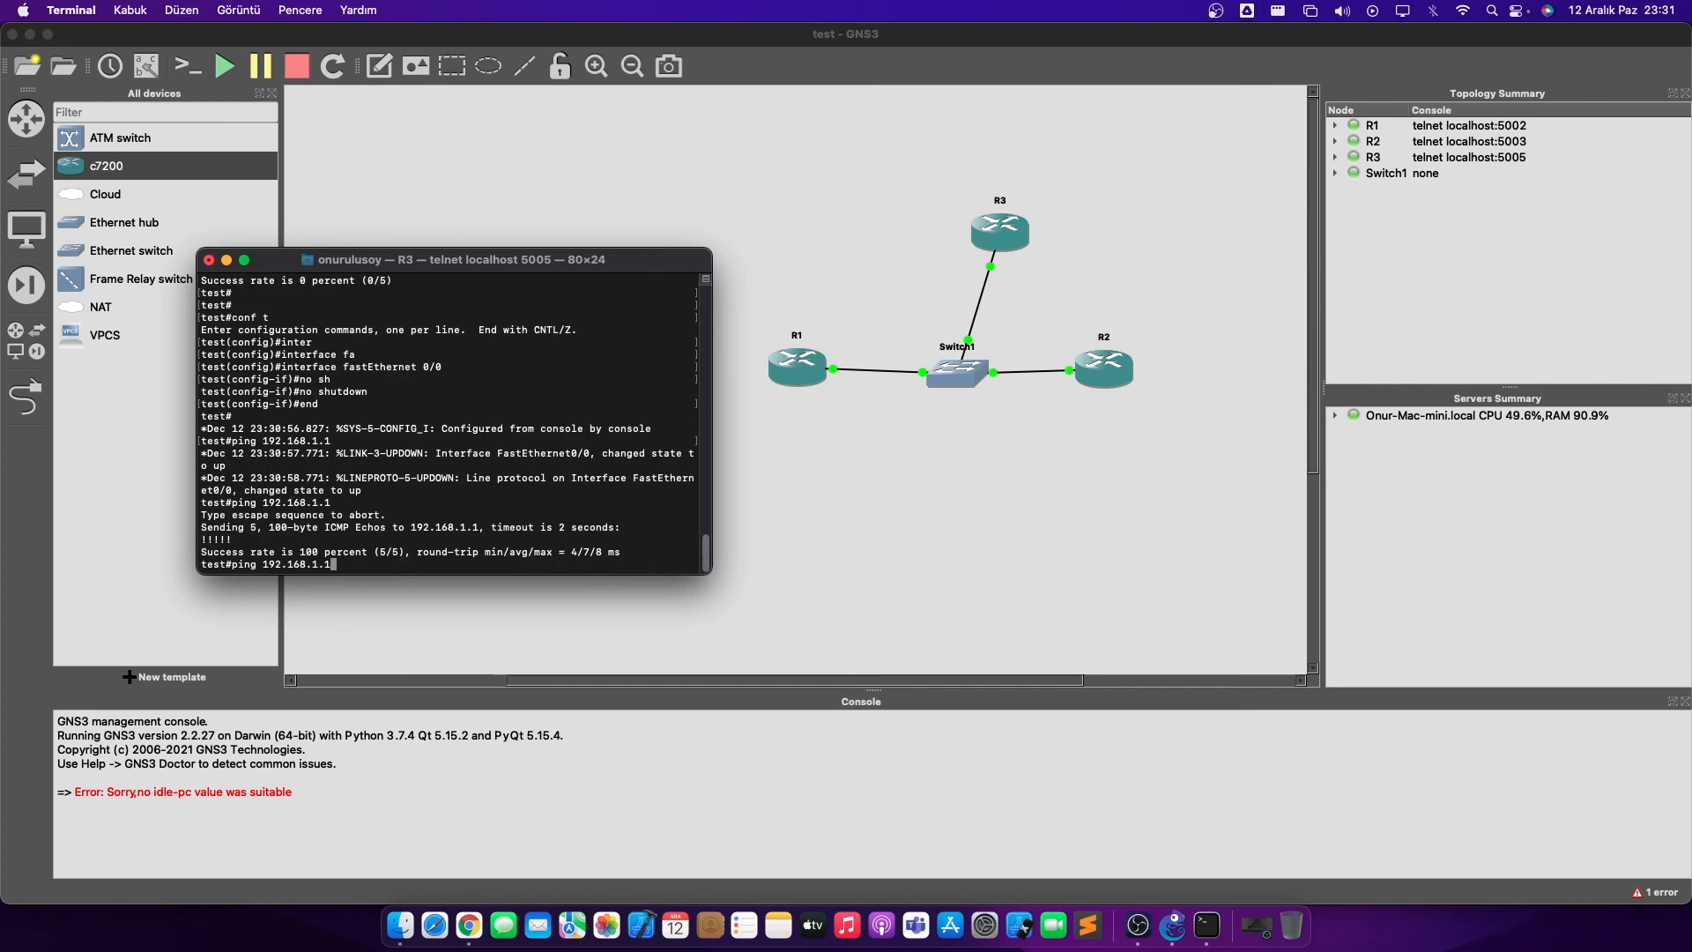
key(Return)
drag(234, 540, 192, 538)
click(289, 533)
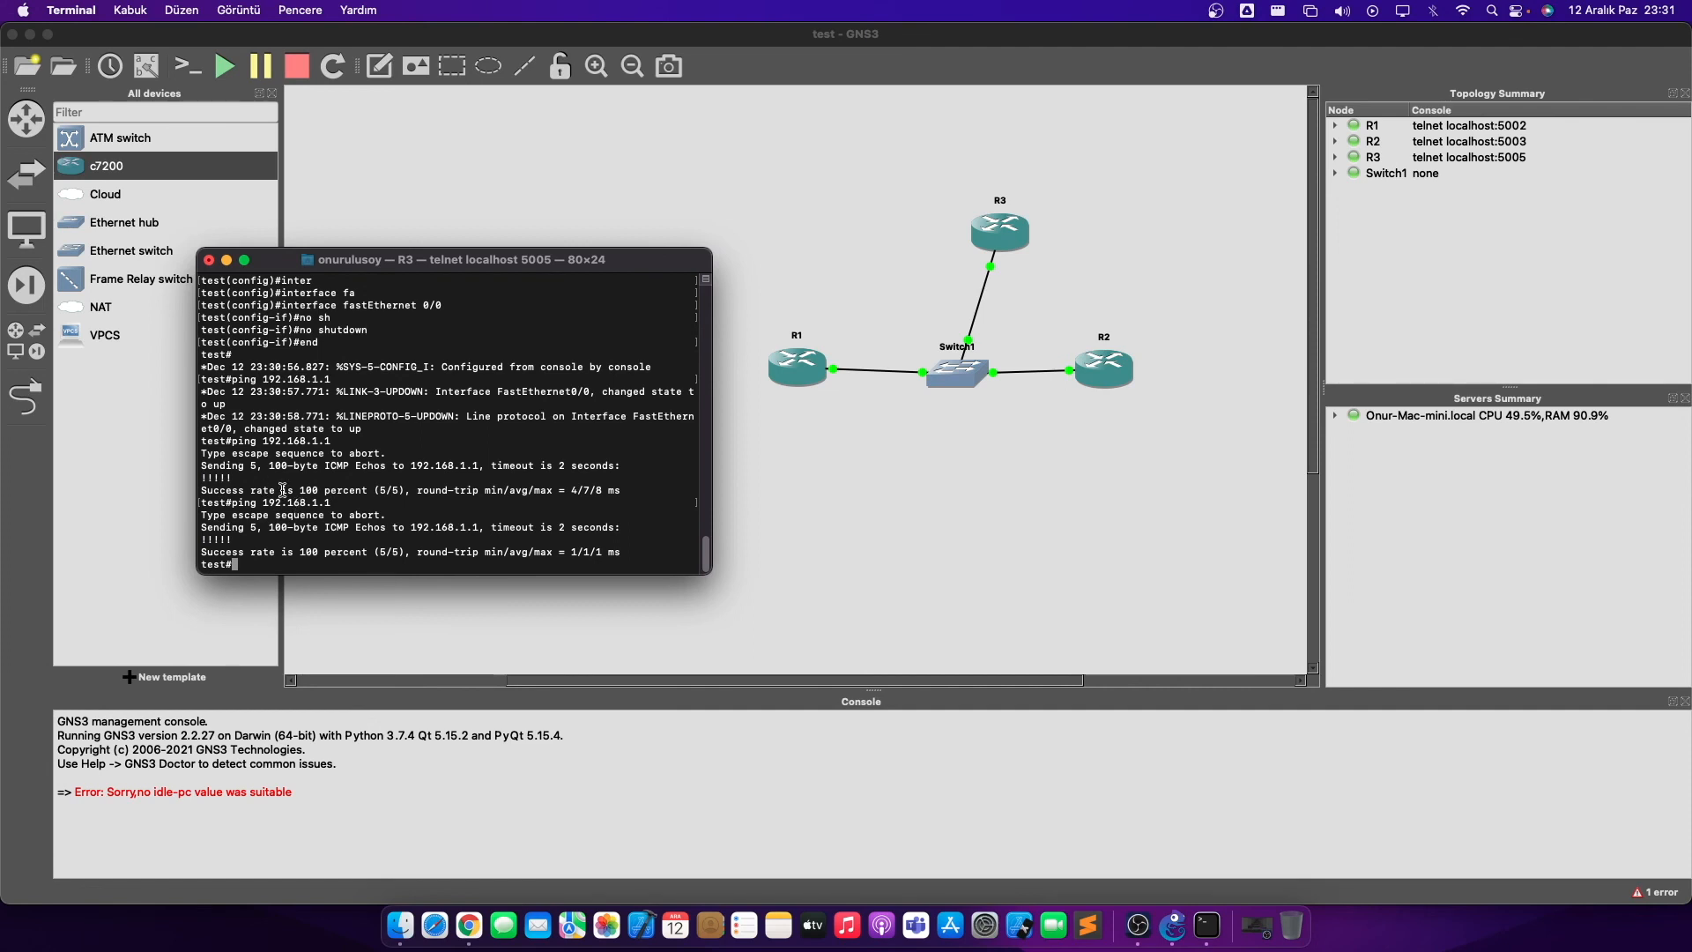
drag(377, 259, 592, 198)
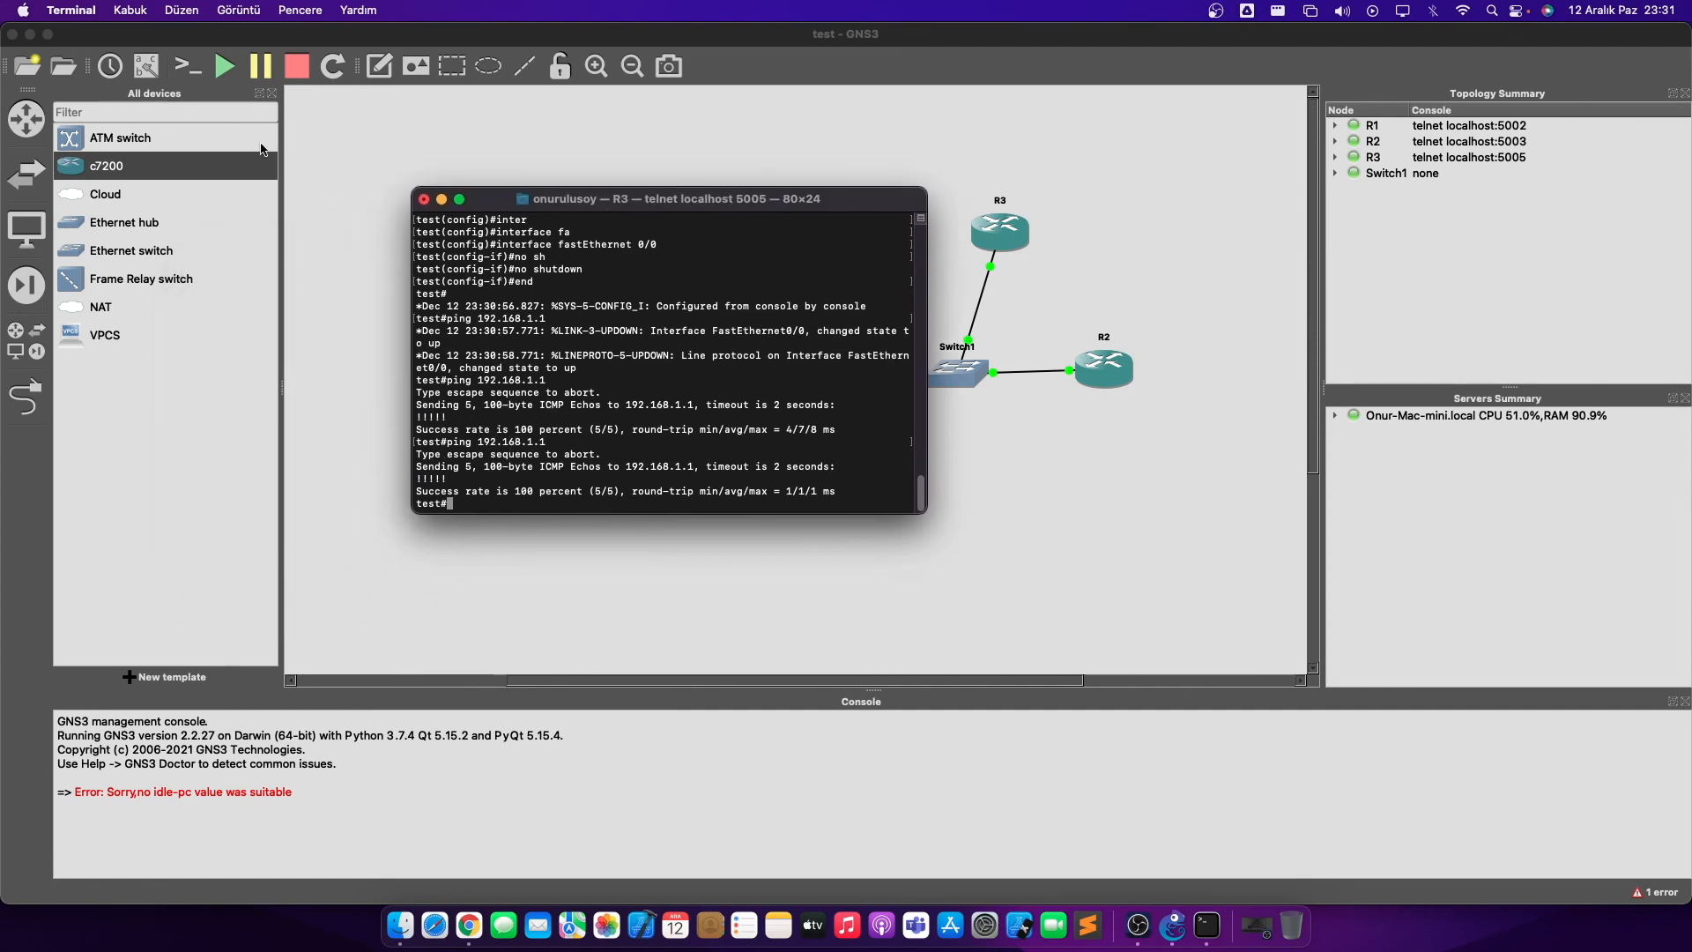
drag(591, 202, 648, 277)
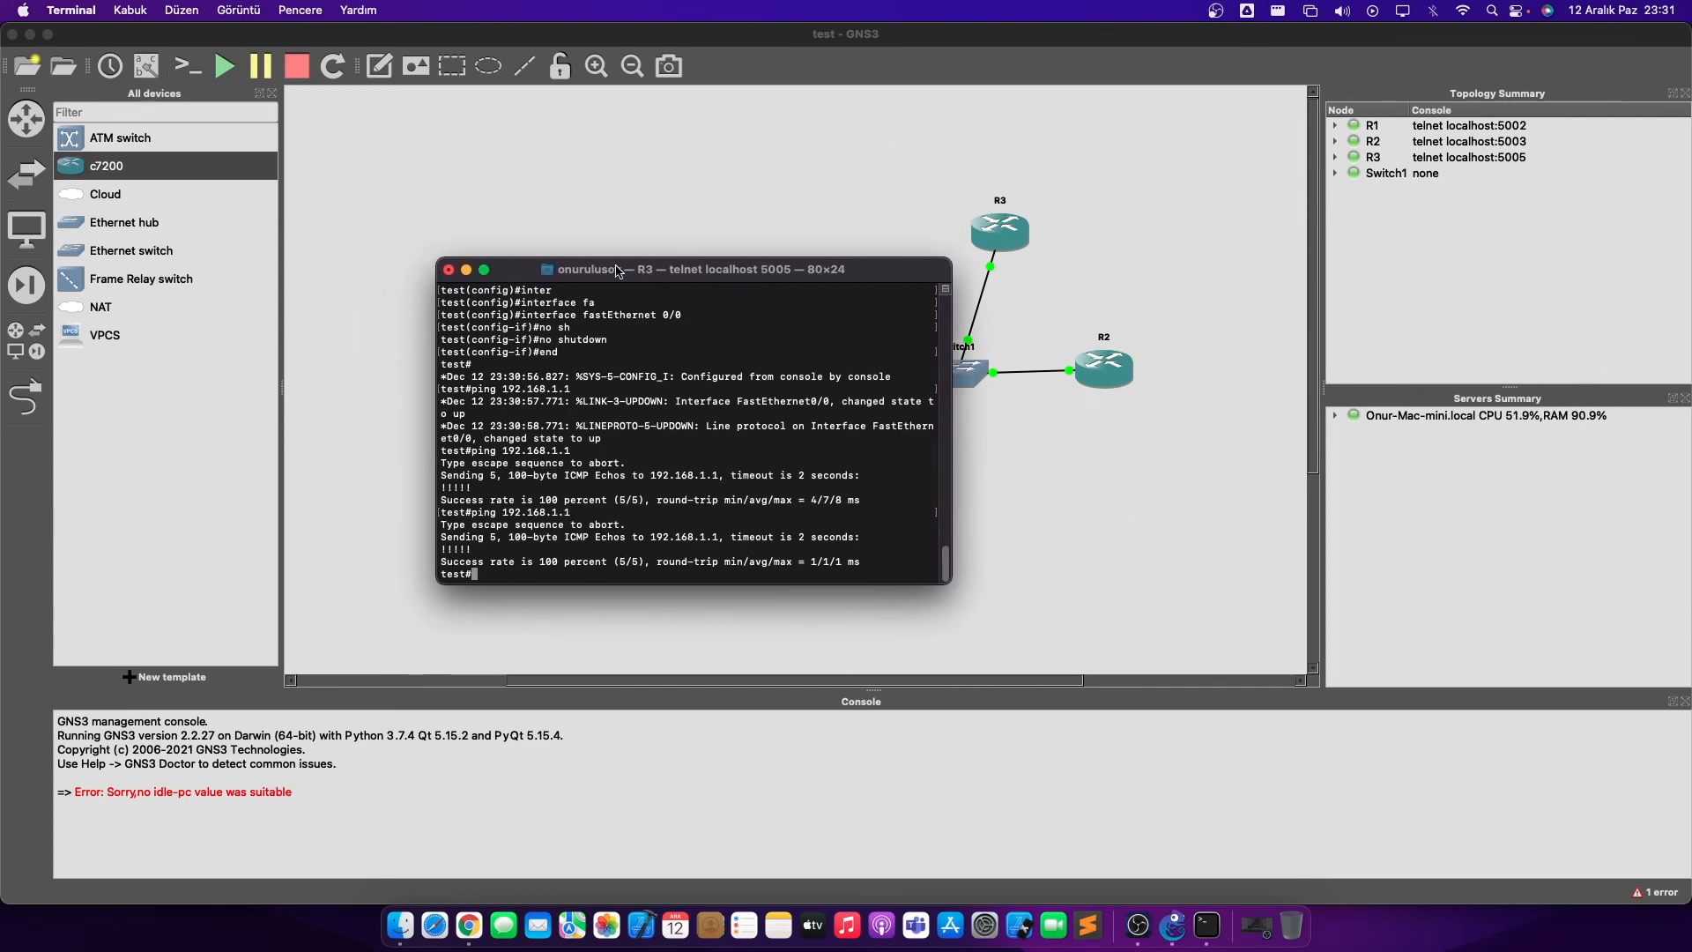